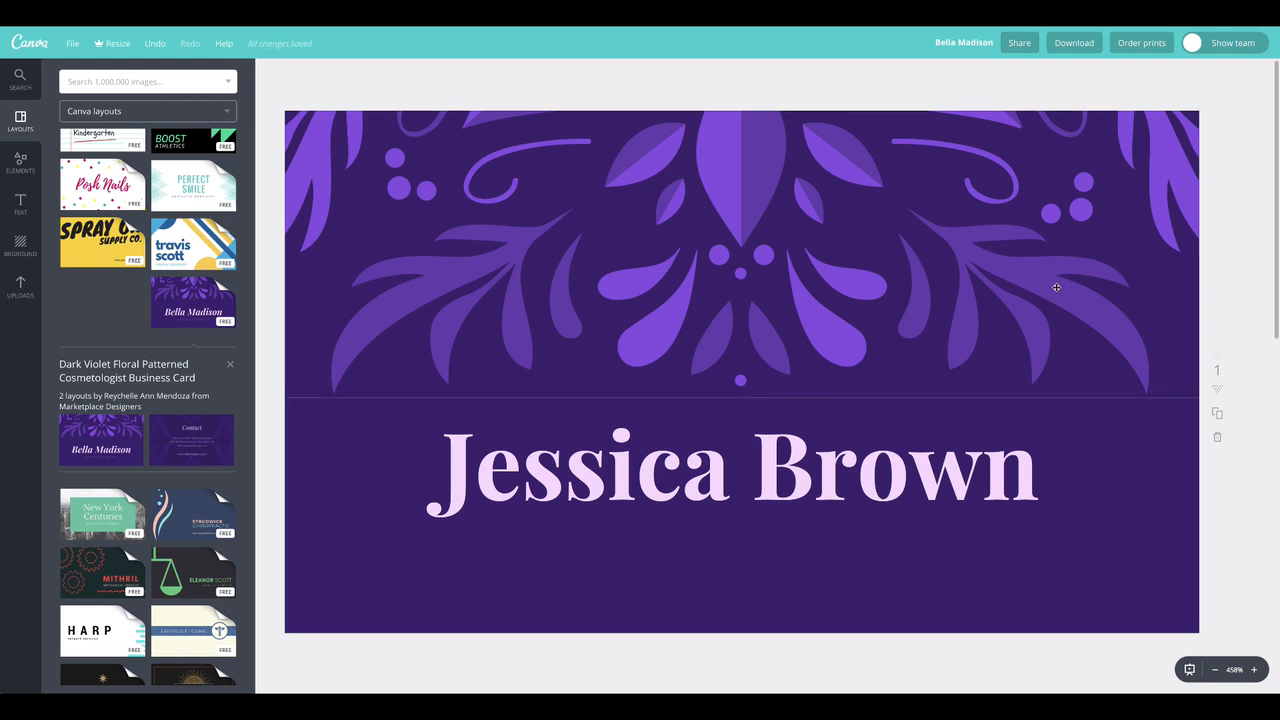
Duplicate the large name text on the card front and replace the copy's wording with COSMETOLOGIST
{"action": "mouse_move", "coordinate": [805, 461]}
{"action": "left_mouse_down"}
{"action": "mouse_move", "coordinate": [807, 489]}
{"action": "mouse_move", "coordinate": [819, 451]}
{"action": "left_mouse_up"}
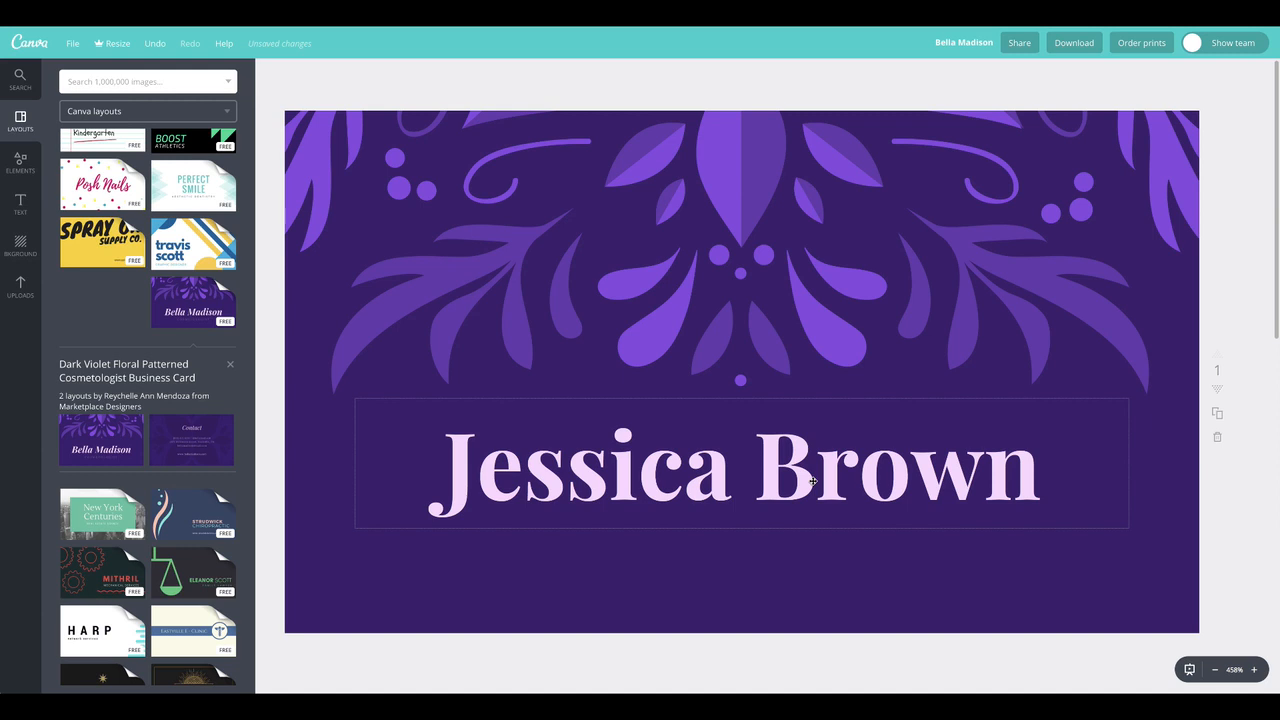
{"action": "left_click", "coordinate": [813, 481]}
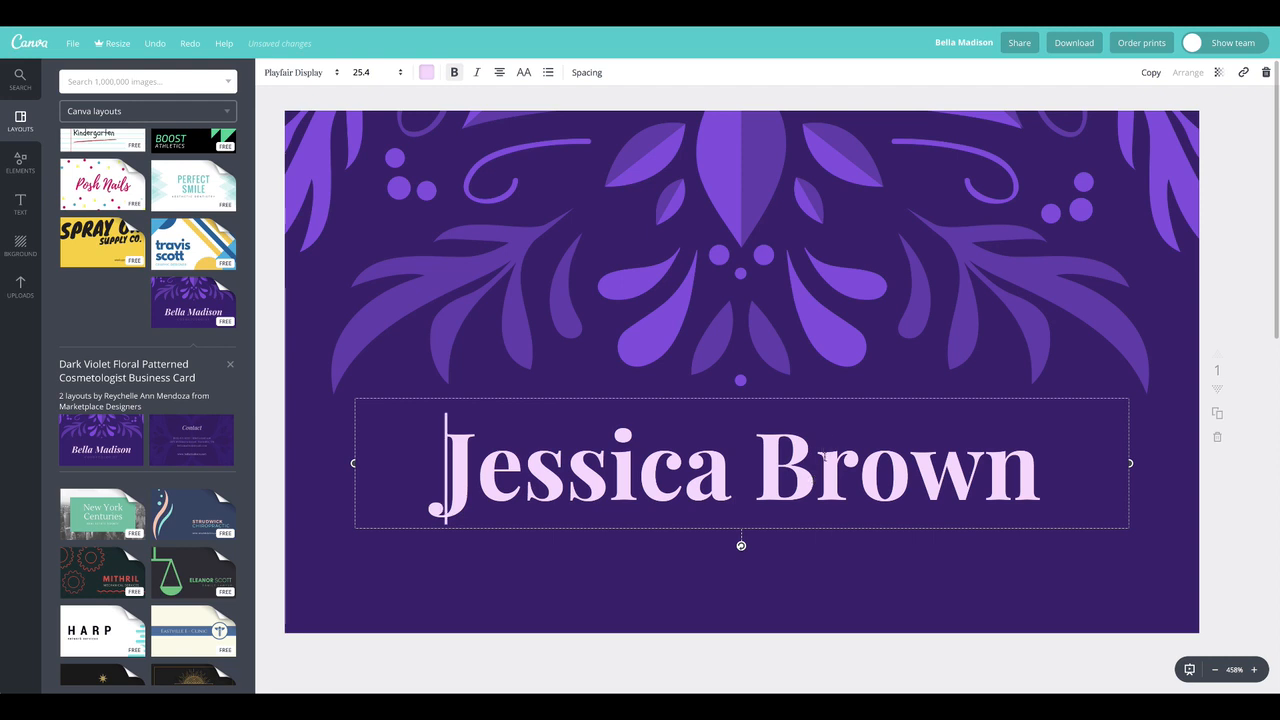
{"action": "left_click", "coordinate": [806, 471]}
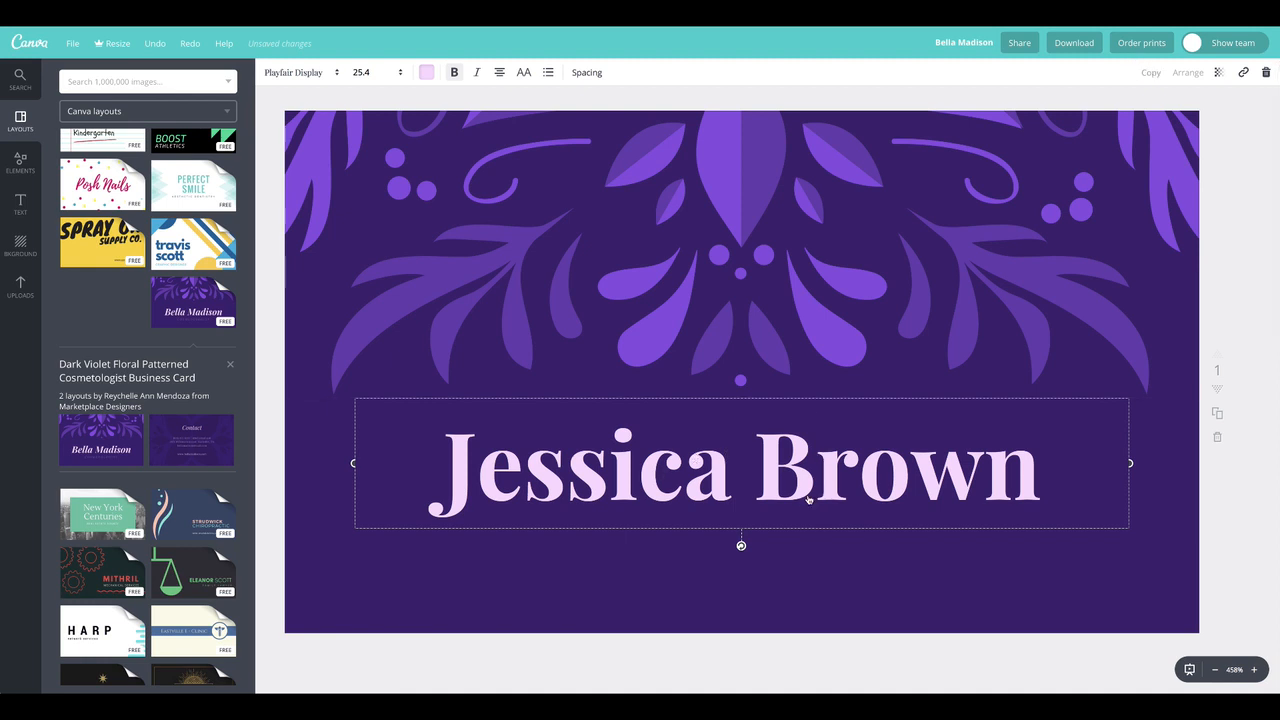
{"action": "key", "text": "ctrl+d"}
{"action": "left_click_drag", "start_coordinate": [783, 568], "coordinate": [667, 558]}
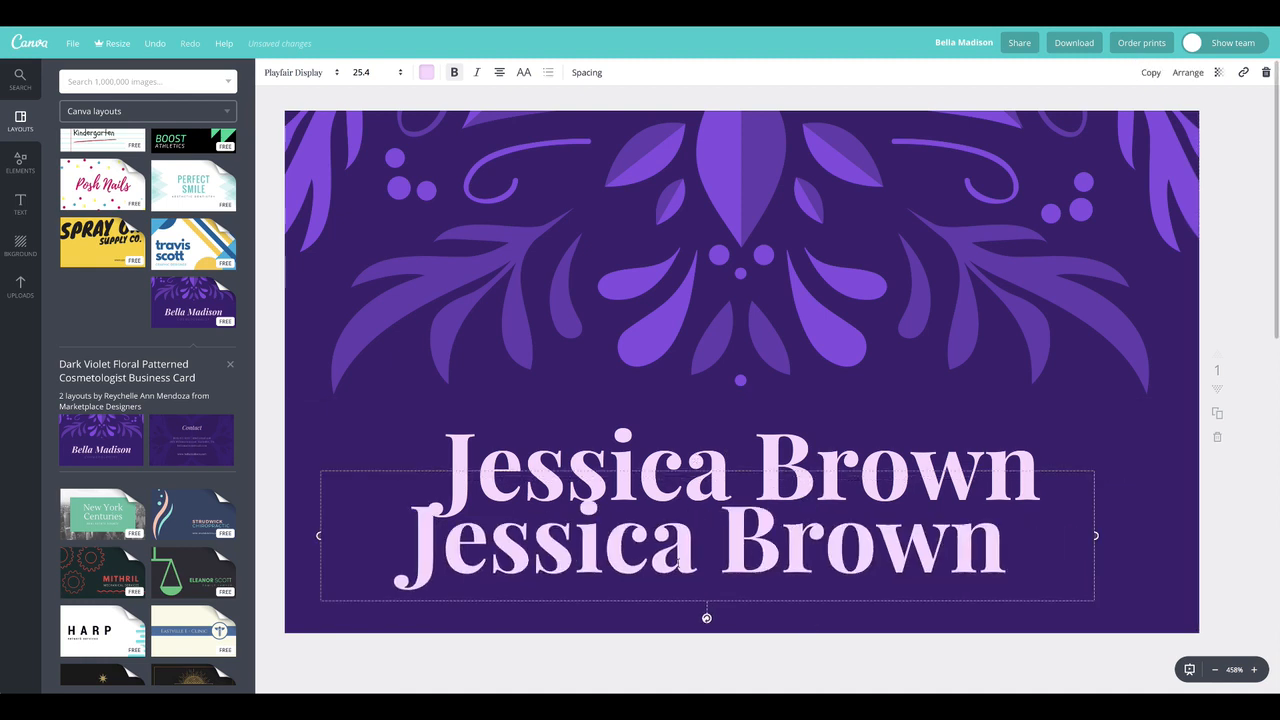
{"action": "double_click", "coordinate": [697, 556]}
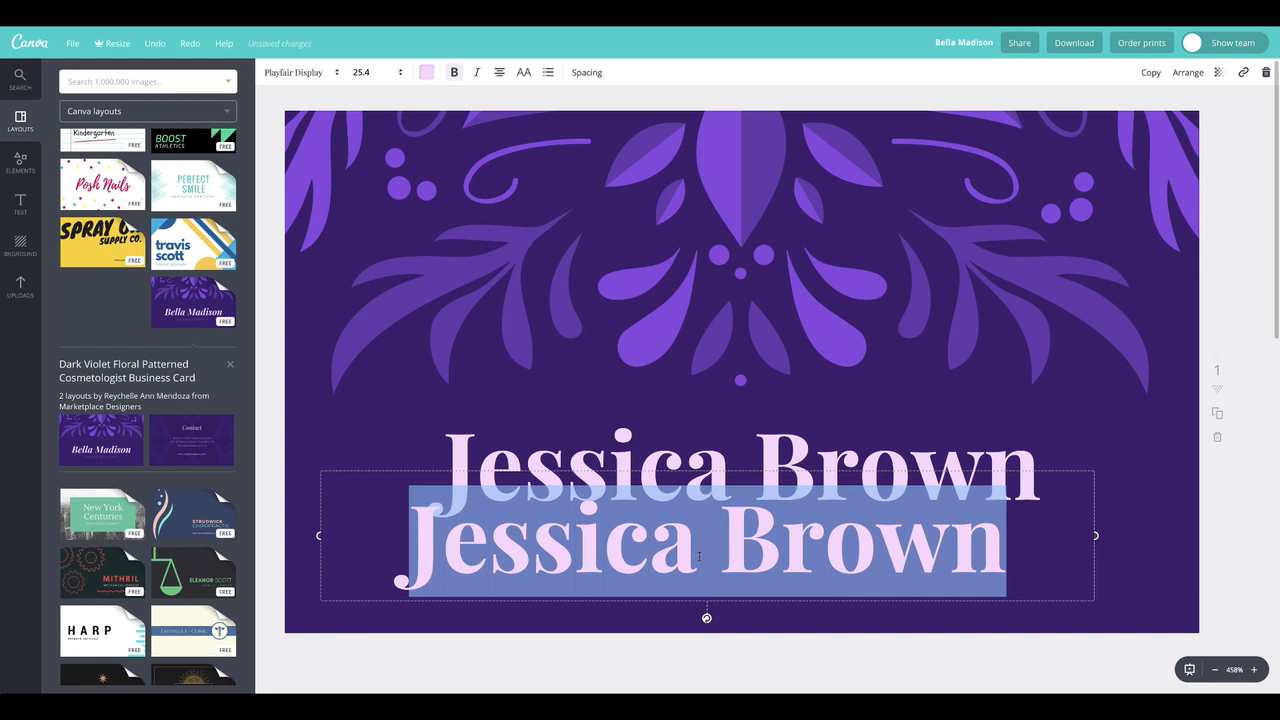
{"action": "type", "text": "COSMETOLOGIST"}
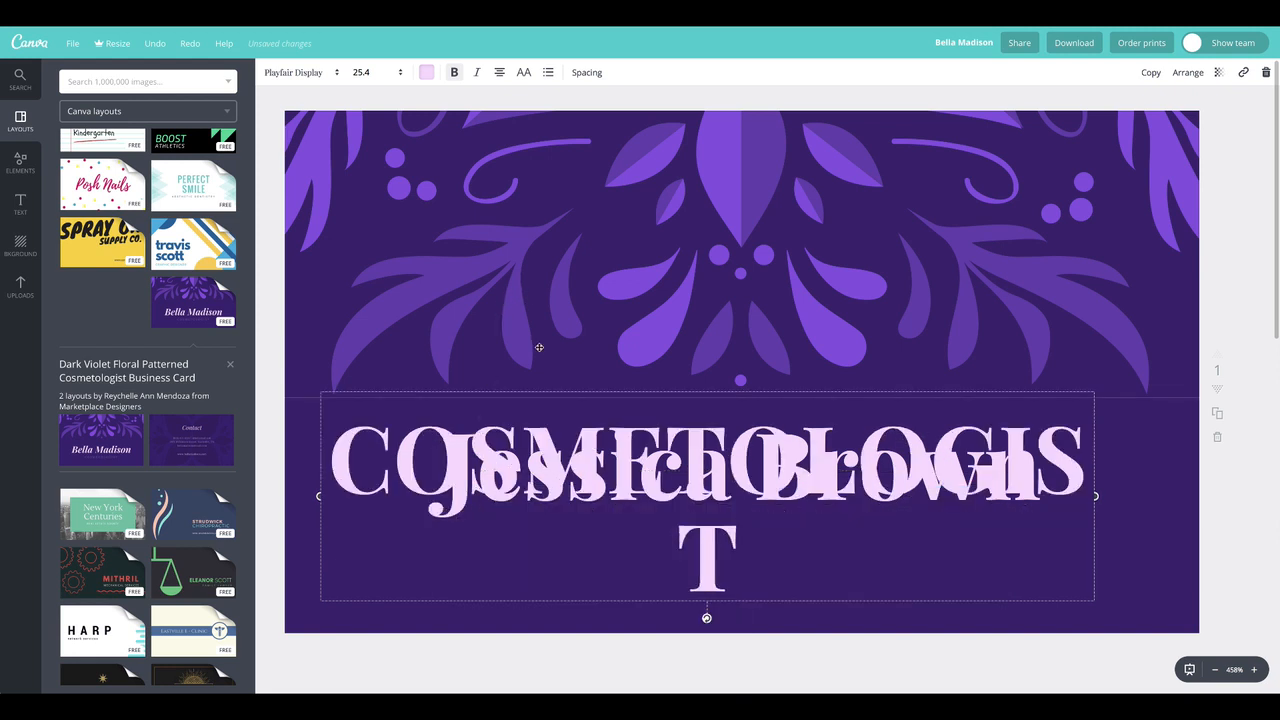
{"action": "left_click_drag", "start_coordinate": [575, 475], "coordinate": [620, 350]}
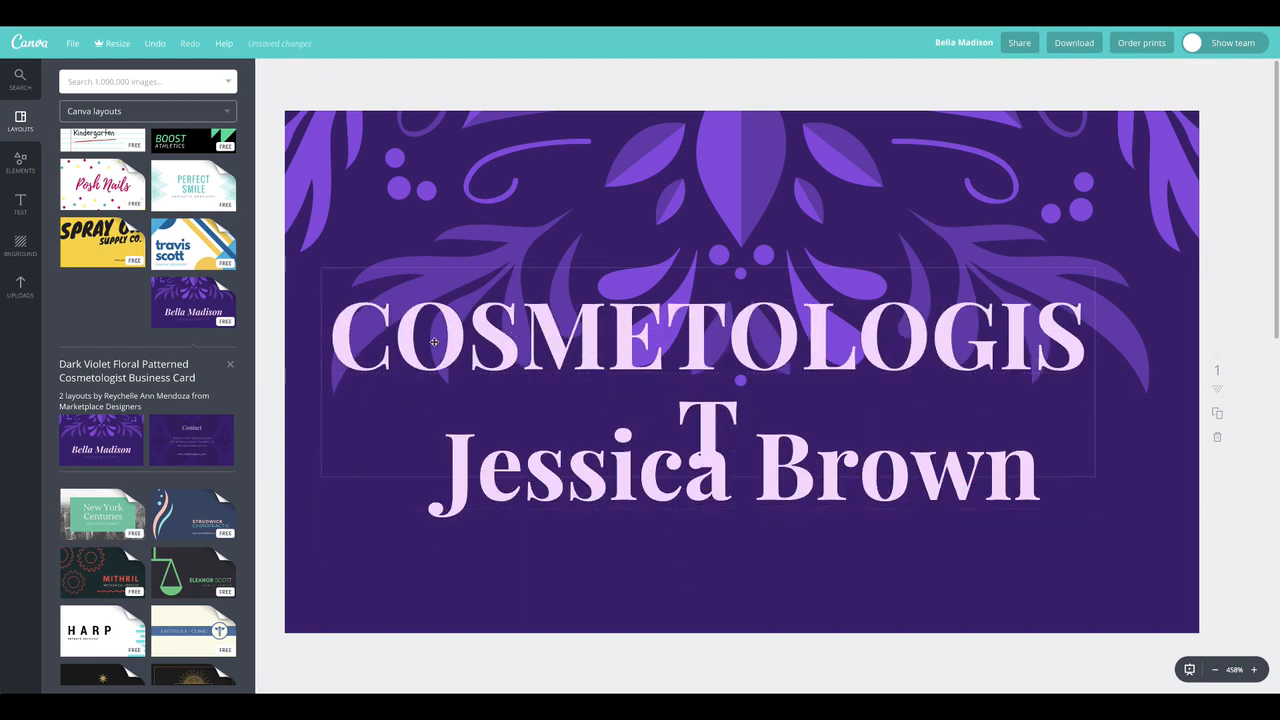
Set the COSMETOLOGIST text size to 14 and place it directly below the name
{"action": "double_click", "coordinate": [365, 336]}
{"action": "left_click", "coordinate": [364, 336]}
{"action": "left_click_drag", "start_coordinate": [345, 336], "coordinate": [820, 431]}
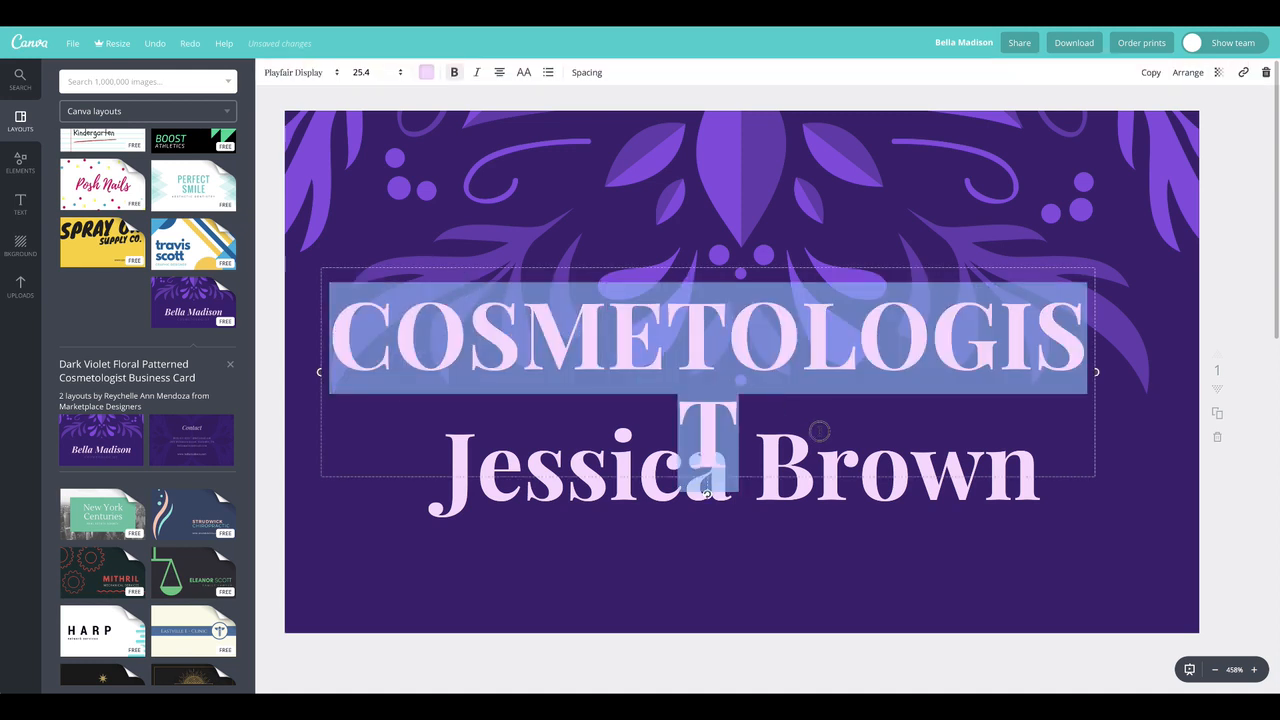
{"action": "left_click", "coordinate": [365, 72]}
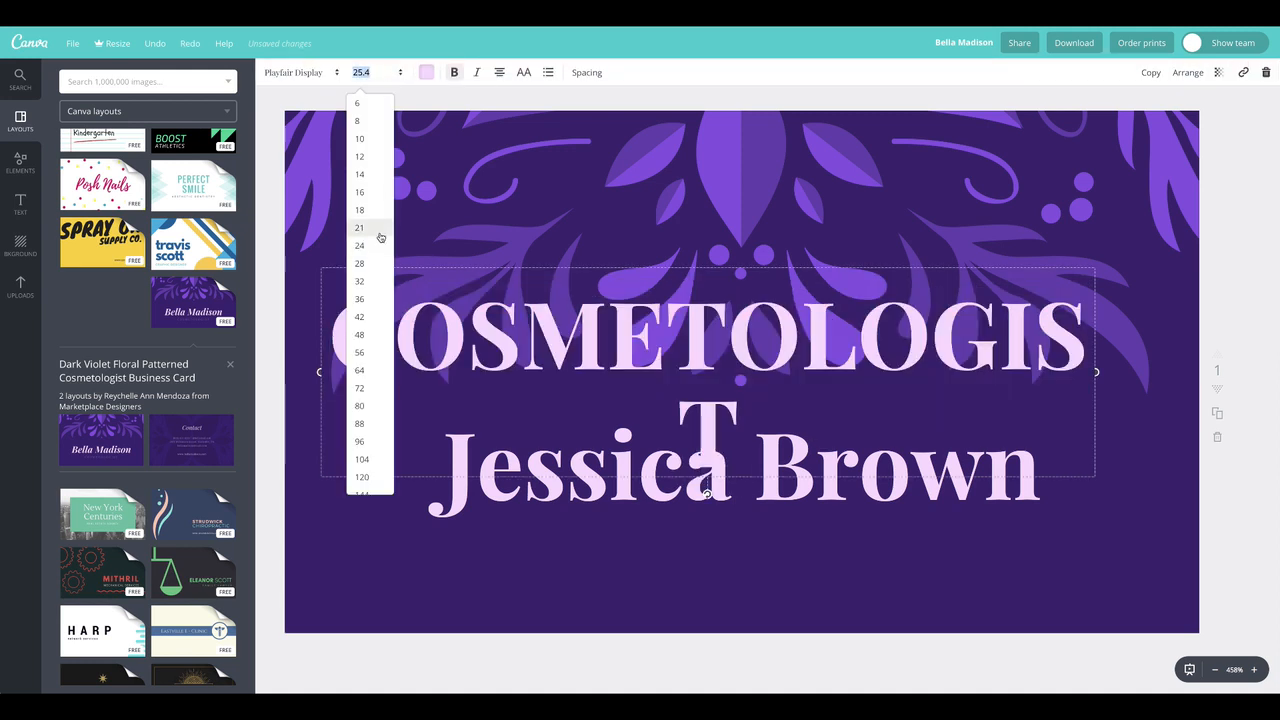
{"action": "left_click", "coordinate": [360, 175]}
{"action": "left_click", "coordinate": [598, 445]}
{"action": "left_click_drag", "start_coordinate": [608, 445], "coordinate": [617, 485]}
{"action": "left_click", "coordinate": [583, 341]}
{"action": "left_click_drag", "start_coordinate": [583, 432], "coordinate": [606, 543]}
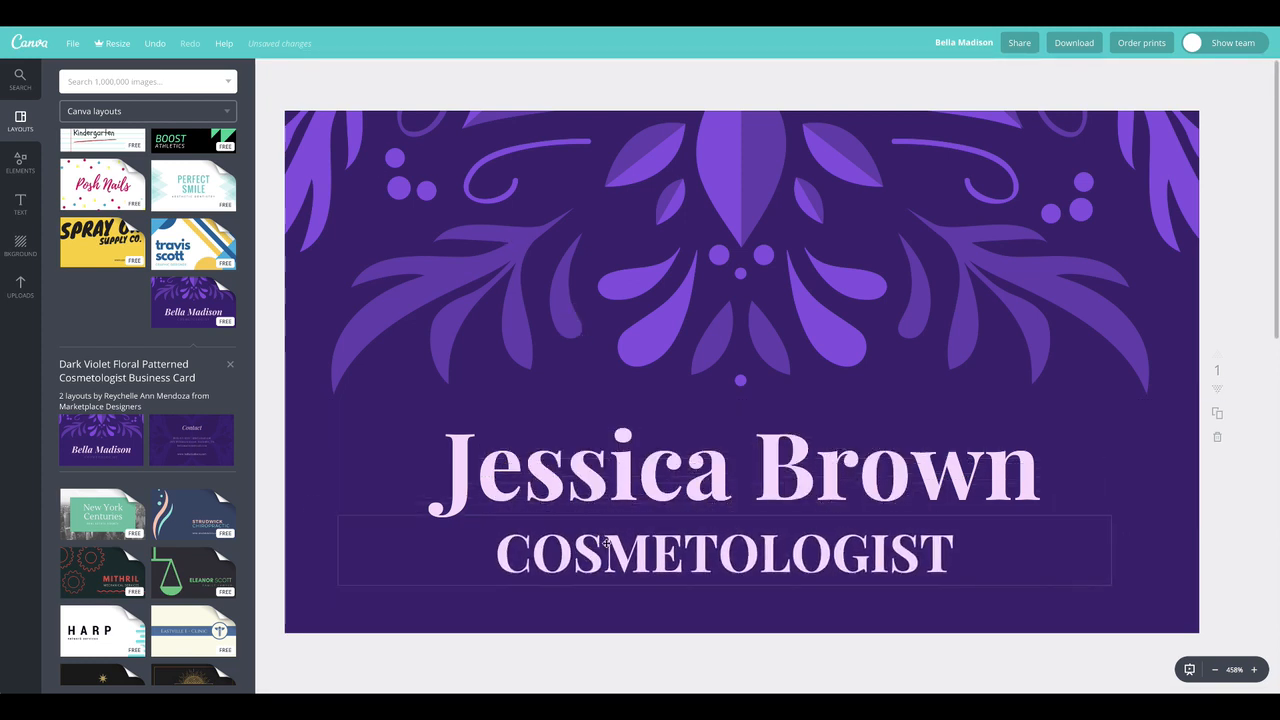
Remove the bold style from COSMETOLOGIST and widen its letter spacing
{"action": "double_click", "coordinate": [691, 555]}
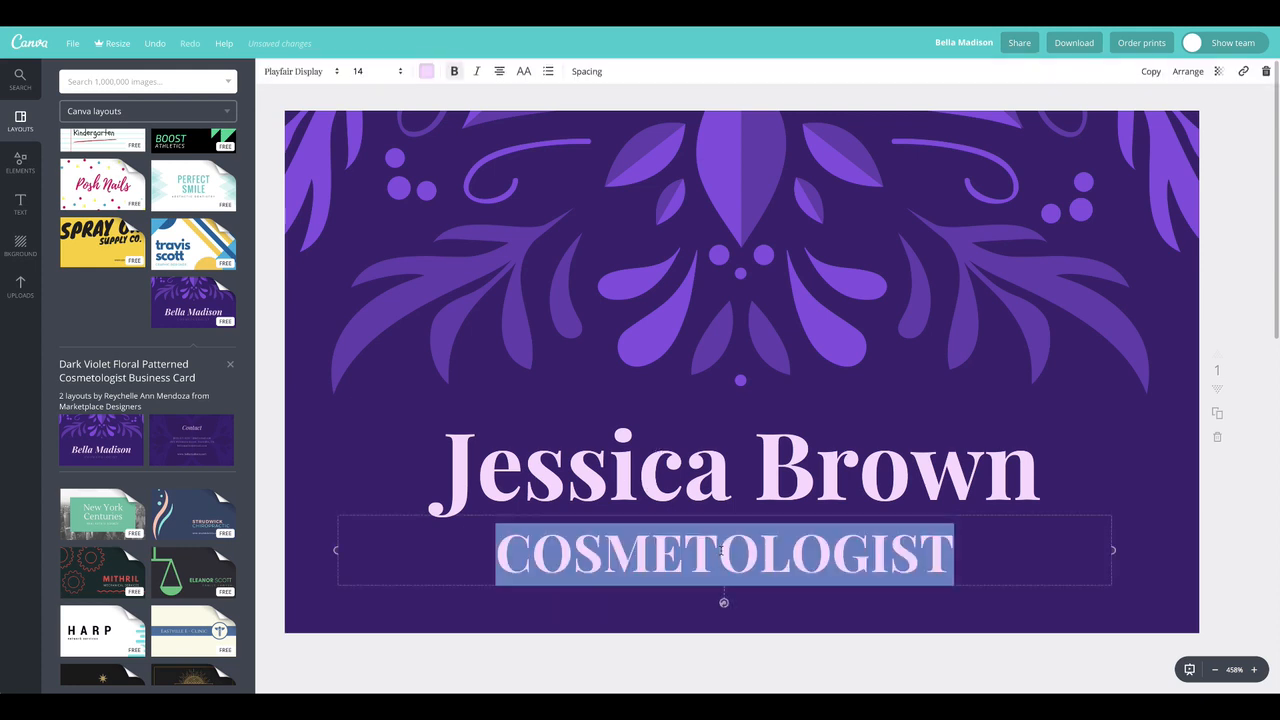
{"action": "left_click", "coordinate": [454, 74]}
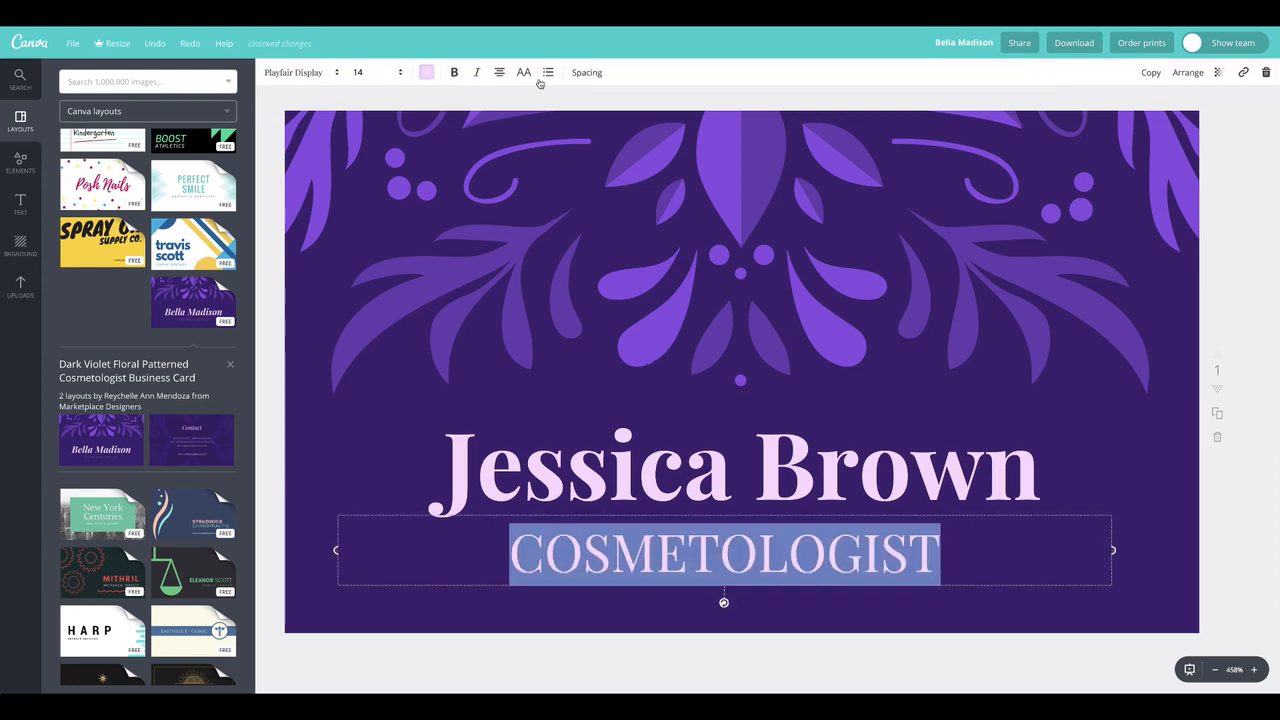
{"action": "left_click", "coordinate": [586, 72]}
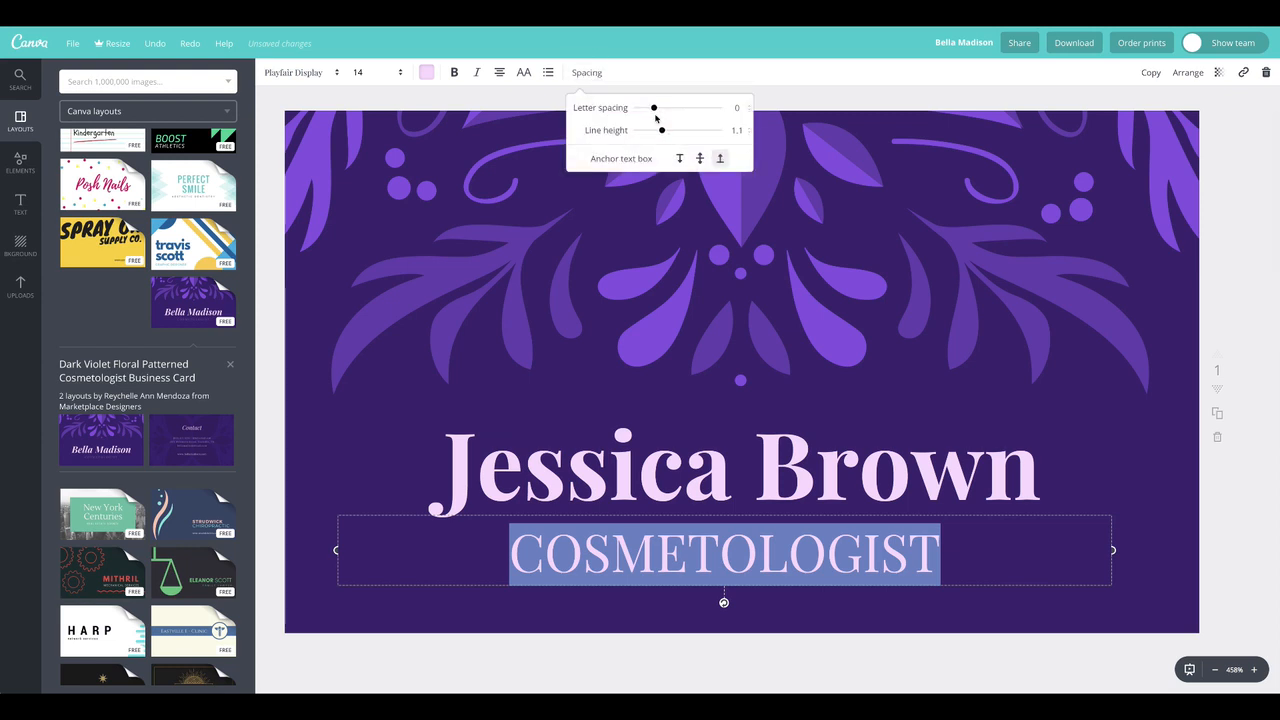
{"action": "left_click_drag", "start_coordinate": [658, 112], "coordinate": [678, 115]}
Reduce the COSMETOLOGIST text size to 10 and move it up close beneath the name
{"action": "left_click", "coordinate": [385, 72]}
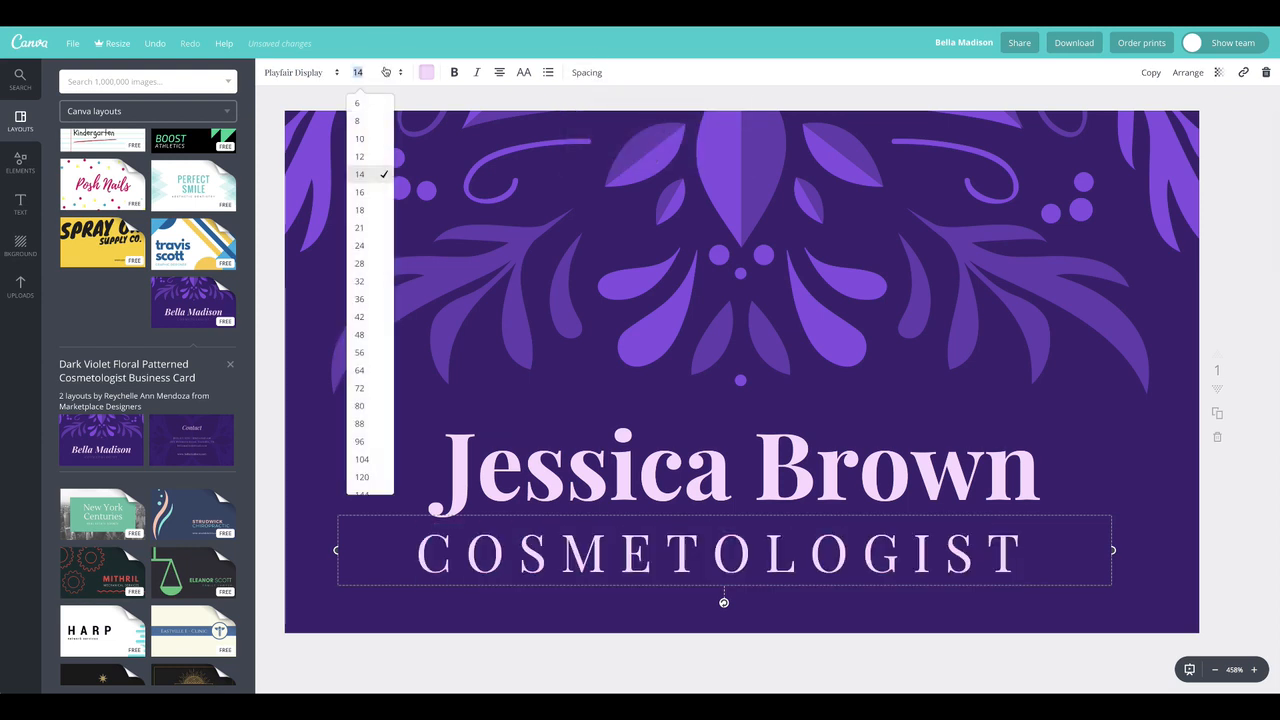
{"action": "left_click", "coordinate": [363, 134]}
{"action": "left_click_drag", "start_coordinate": [794, 563], "coordinate": [801, 542]}
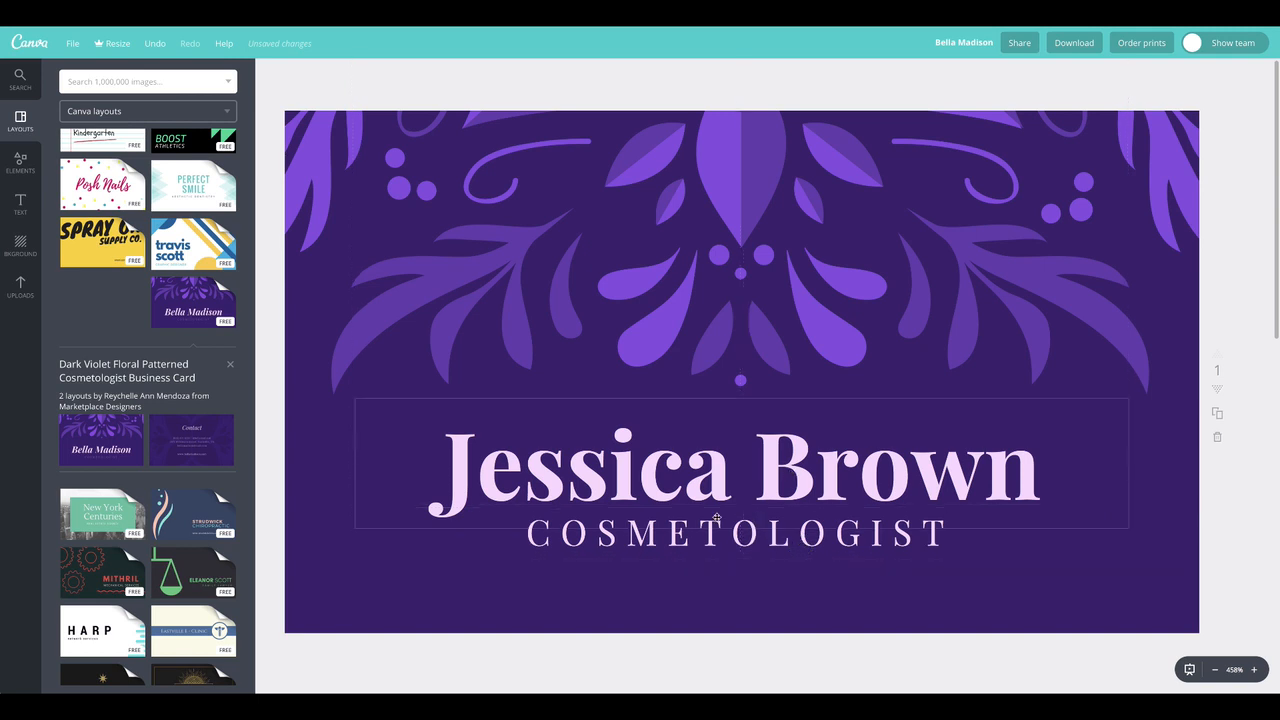
Colour the COSMETOLOGIST text with the medium purple from the document colours
{"action": "double_click", "coordinate": [838, 538]}
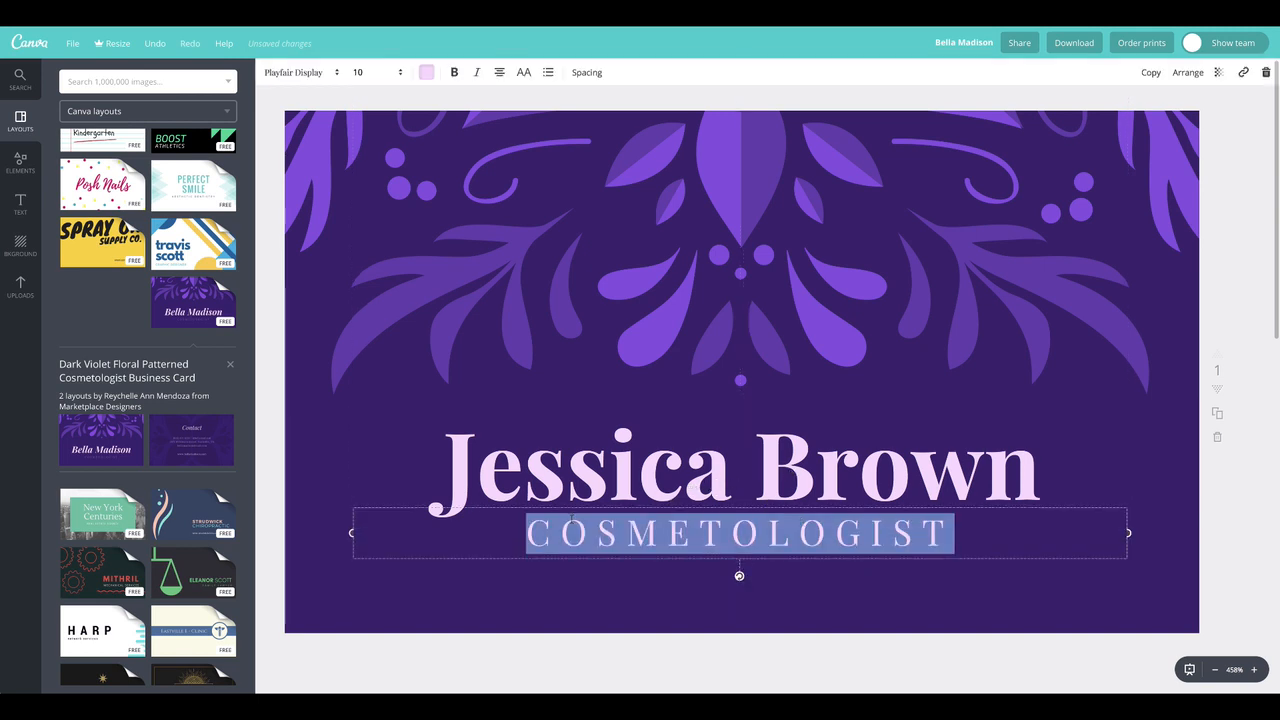
{"action": "left_click", "coordinate": [428, 74]}
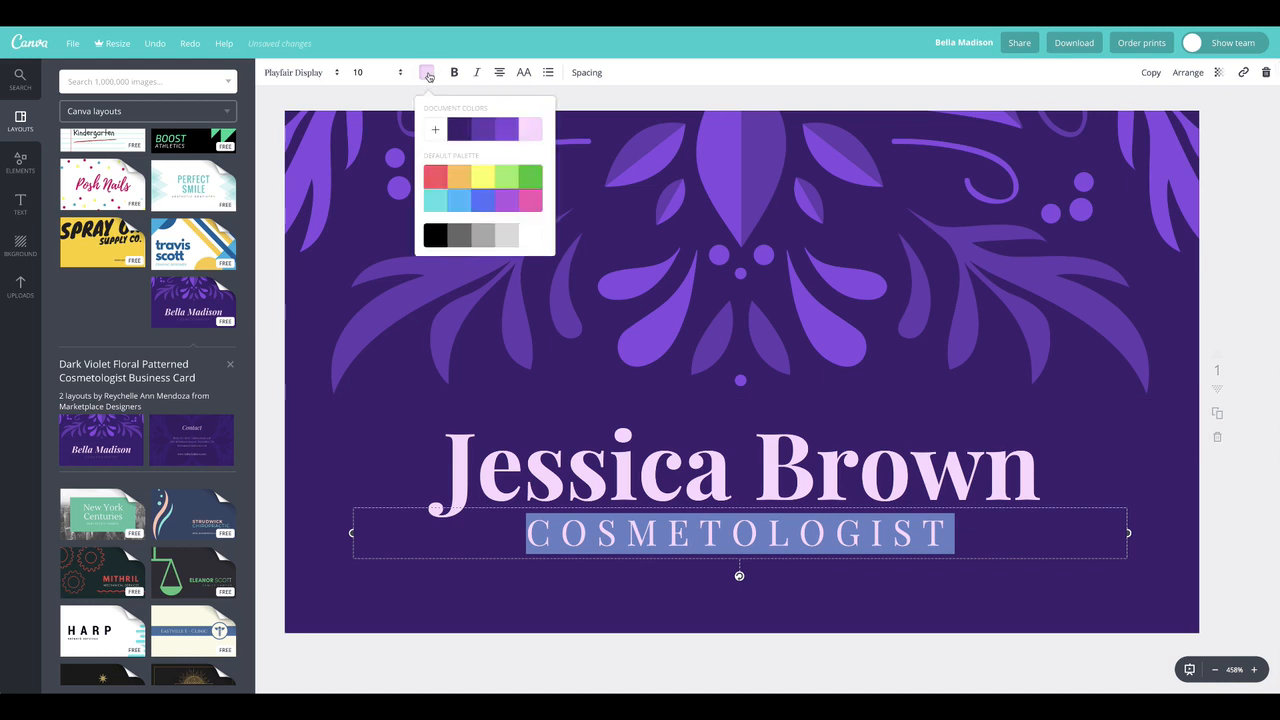
{"action": "left_click", "coordinate": [483, 132]}
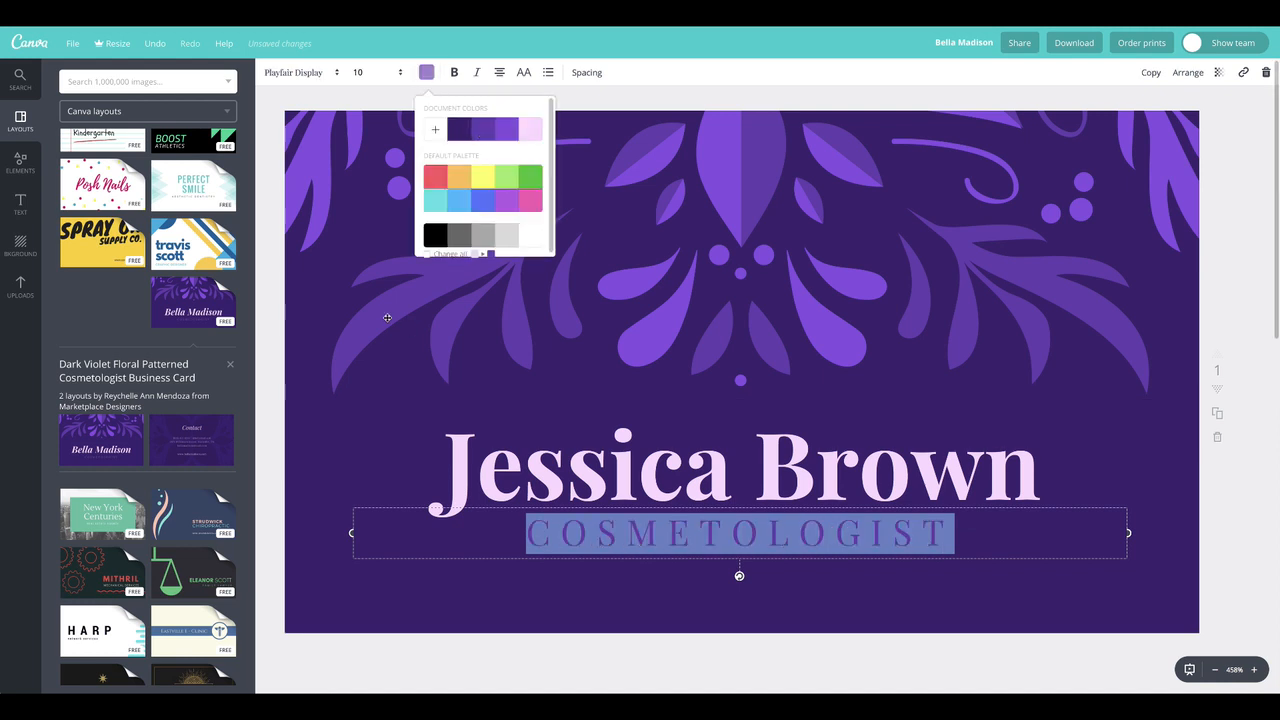
{"action": "left_click", "coordinate": [377, 259]}
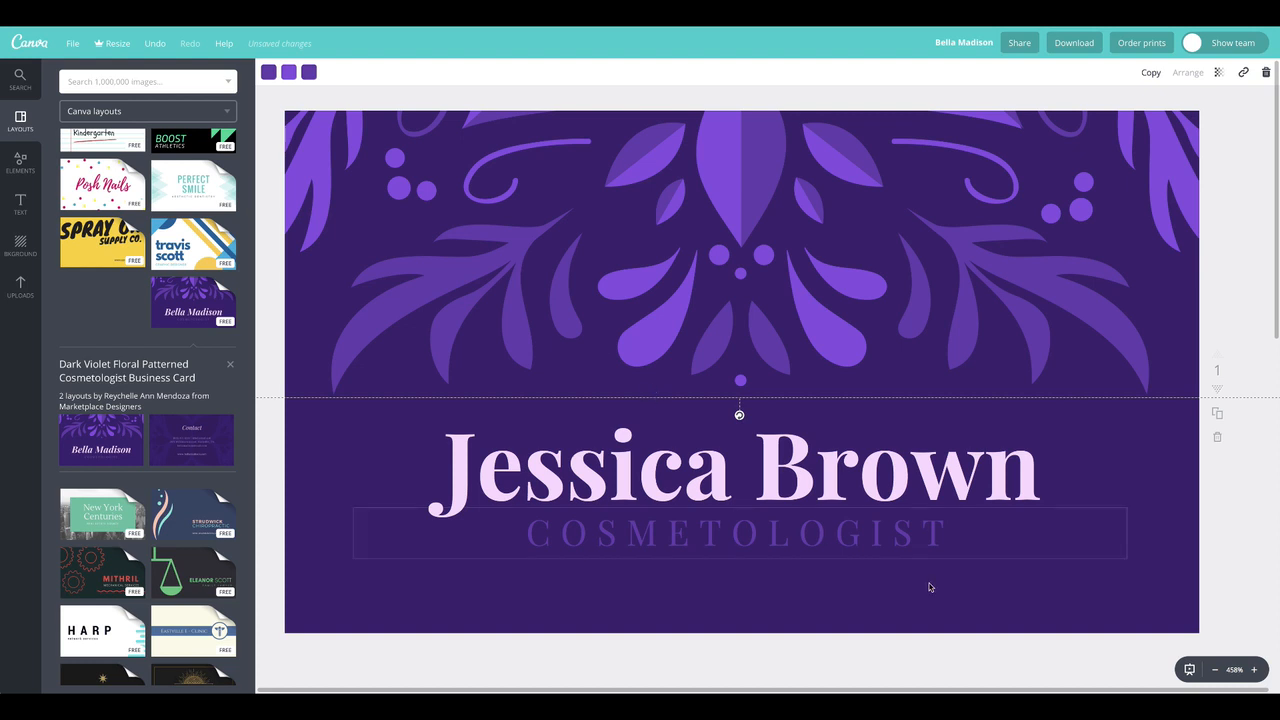
Brighten the purple of the COSMETOLOGIST text with a lighter custom shade
{"action": "left_click", "coordinate": [829, 529]}
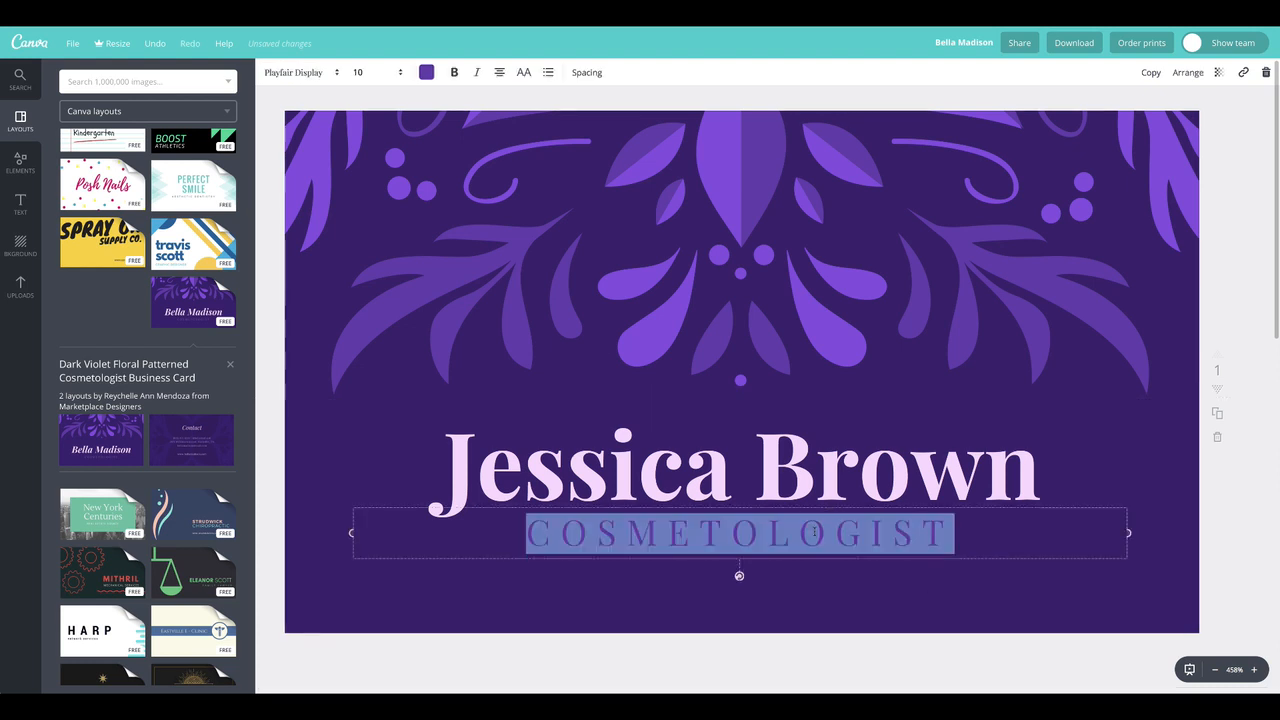
{"action": "left_click", "coordinate": [426, 72]}
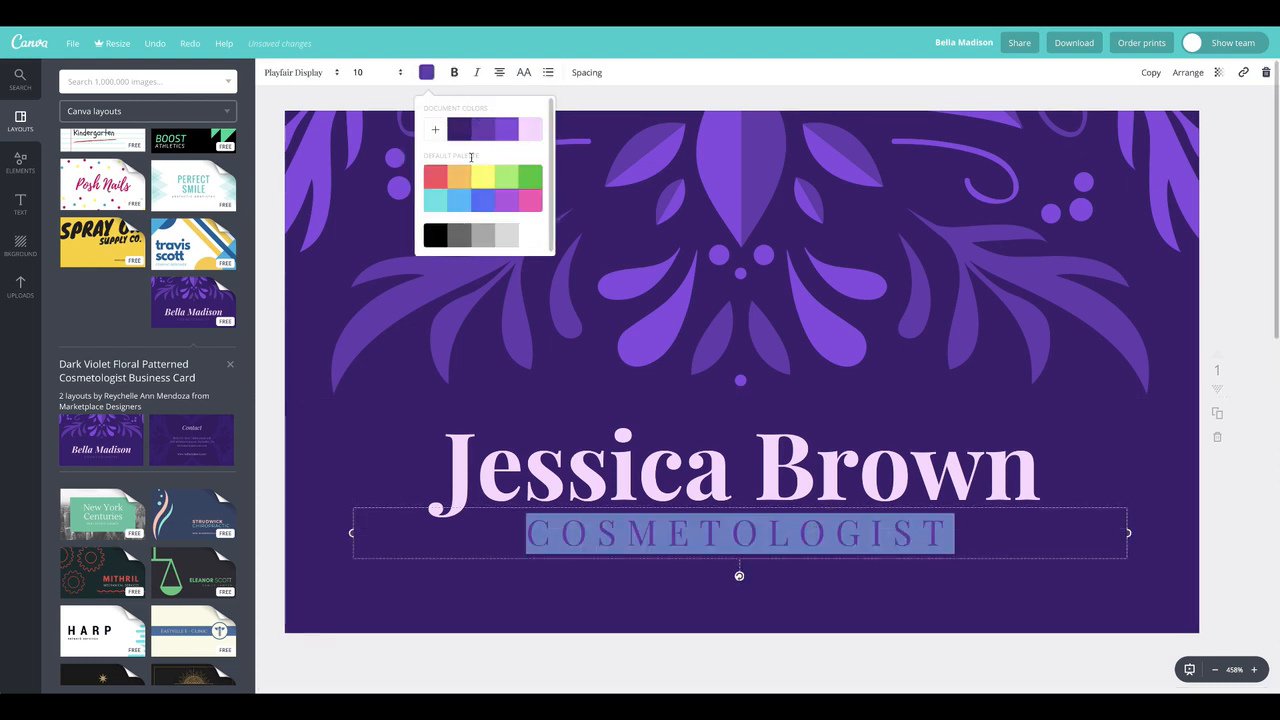
{"action": "left_click", "coordinate": [436, 130]}
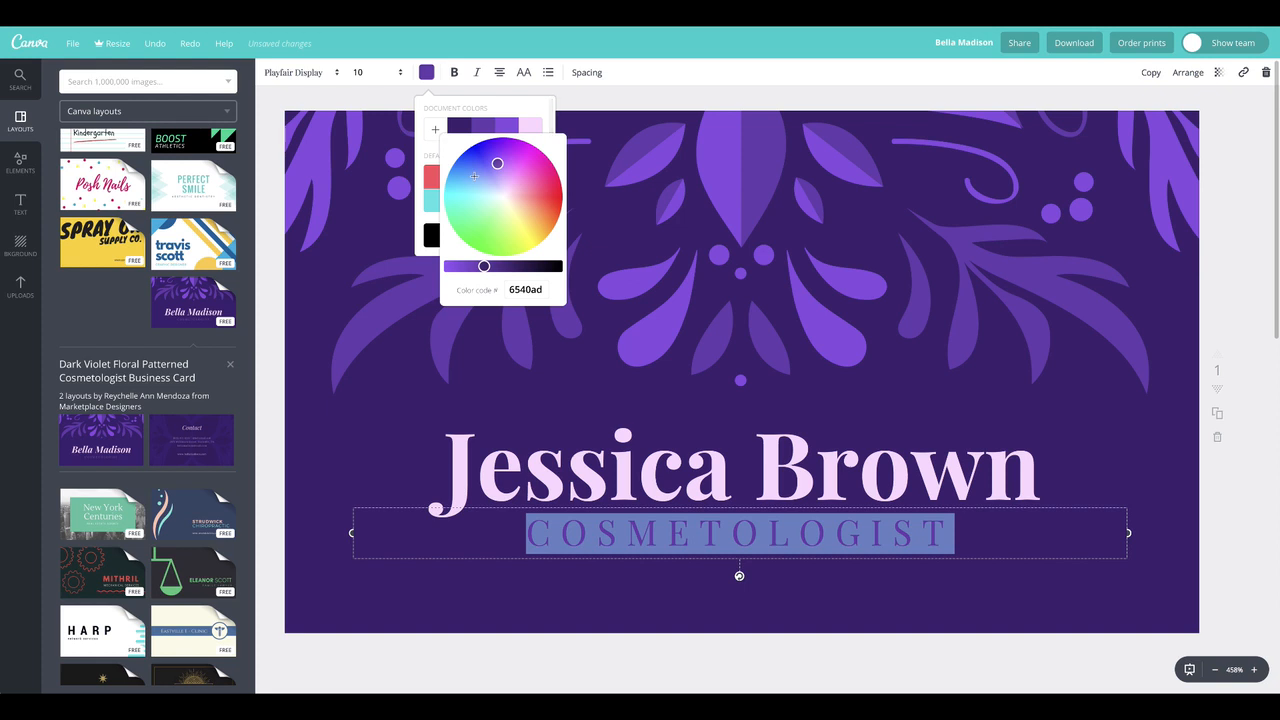
{"action": "left_click", "coordinate": [468, 267]}
{"action": "left_click", "coordinate": [390, 230]}
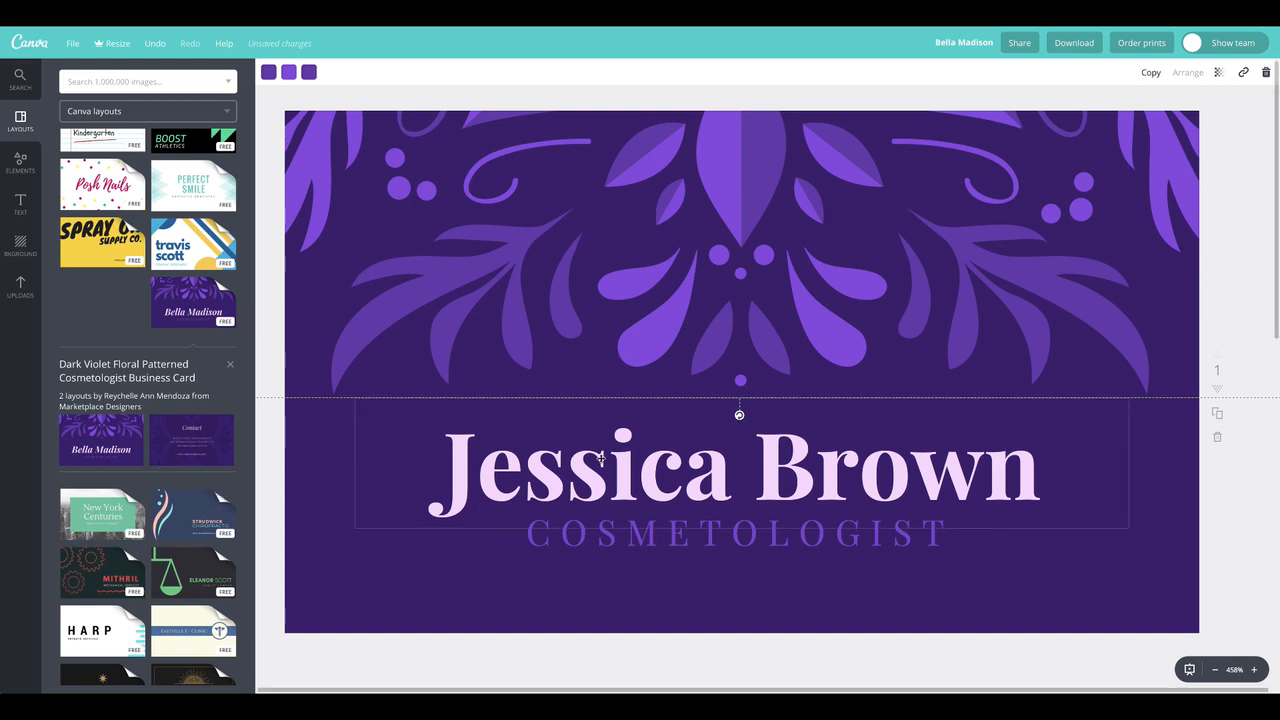
Shift the COSMETOLOGIST line and the name slightly down, keeping the two text boxes aligned with each other
{"action": "left_click_drag", "start_coordinate": [674, 533], "coordinate": [673, 537]}
{"action": "left_click_drag", "start_coordinate": [697, 488], "coordinate": [697, 511]}
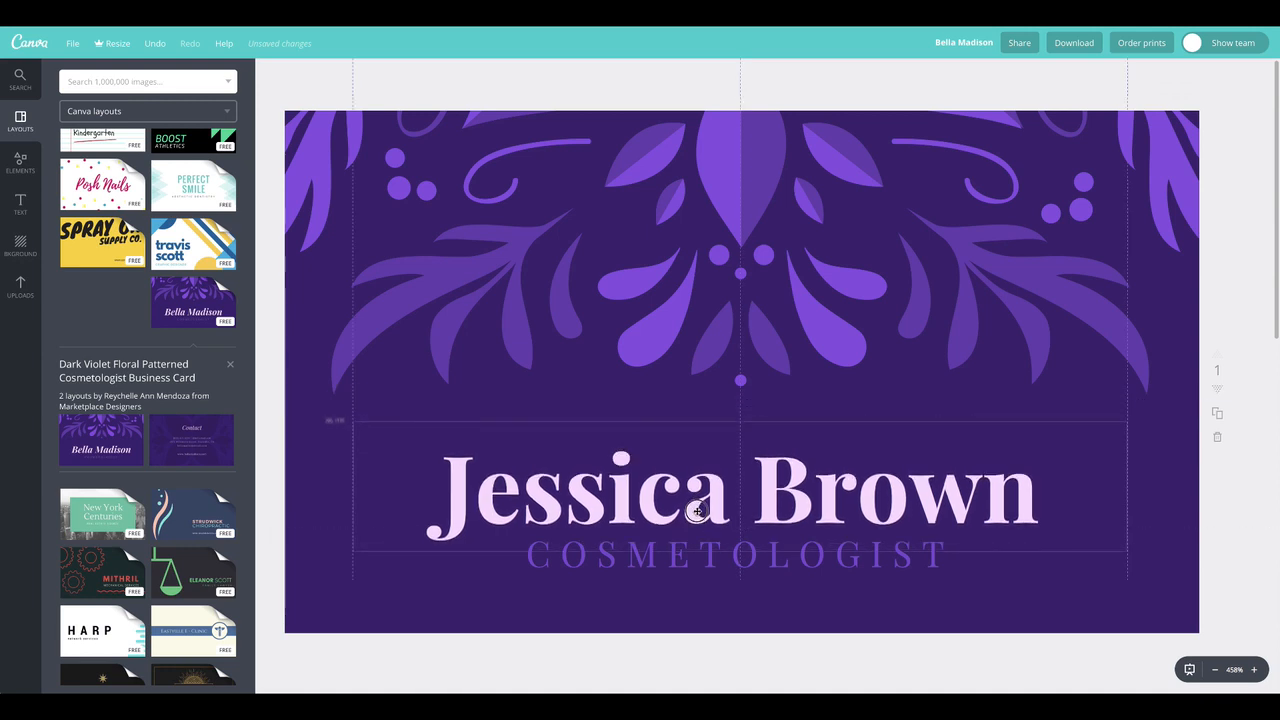
{"action": "left_click", "coordinate": [615, 327]}
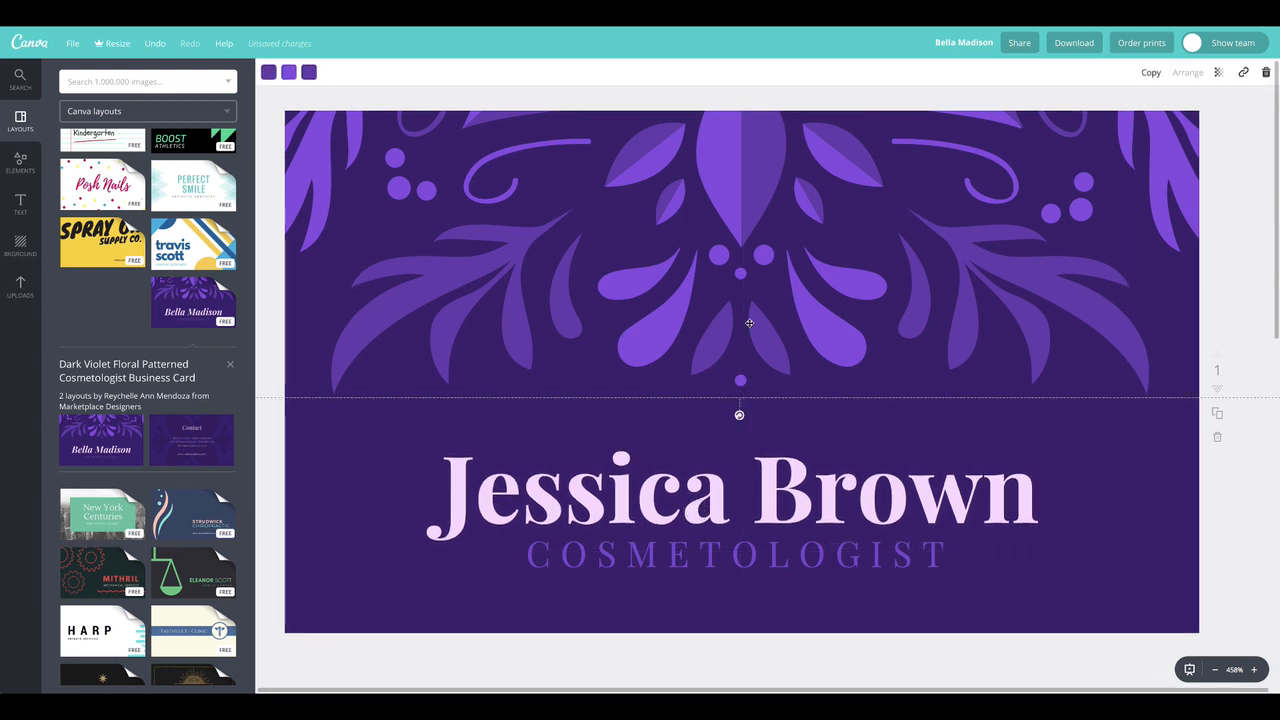
Add a new blank page after the second page
{"action": "scroll", "coordinate": [786, 594], "scroll_direction": "down", "scroll_amount": 5}
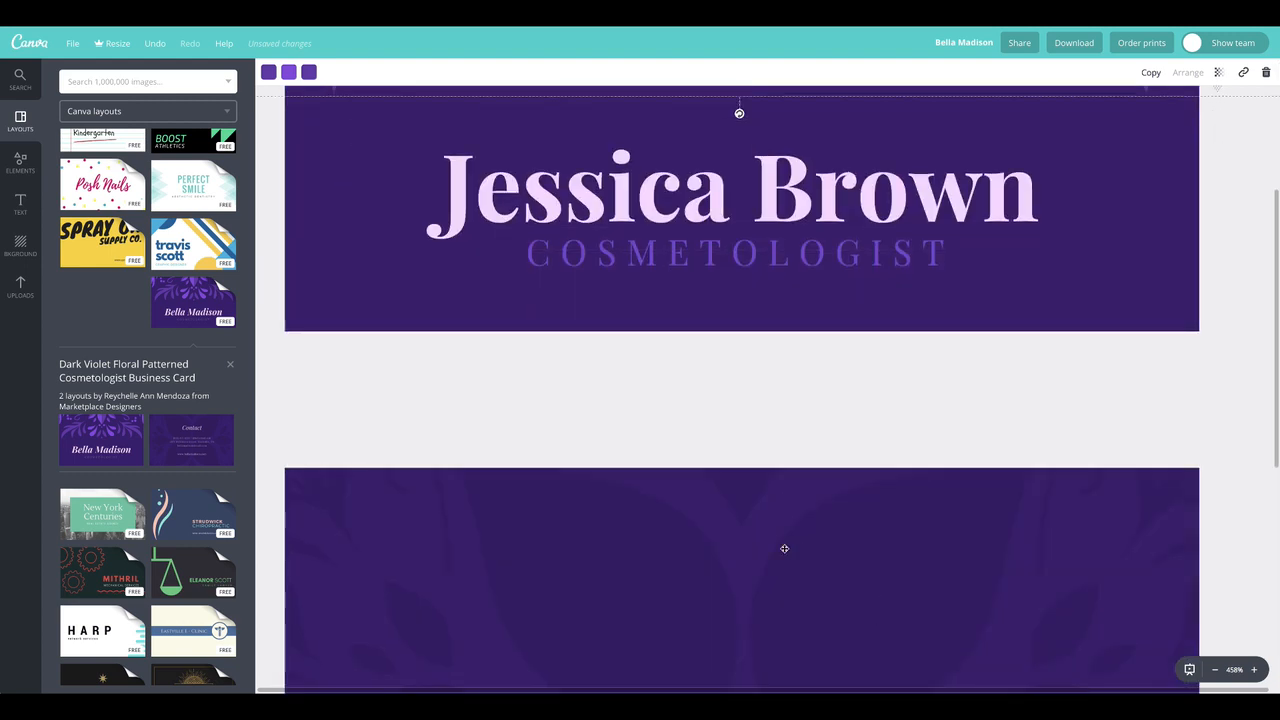
{"action": "scroll", "coordinate": [784, 548], "scroll_direction": "down", "scroll_amount": 8}
{"action": "left_click", "coordinate": [744, 624]}
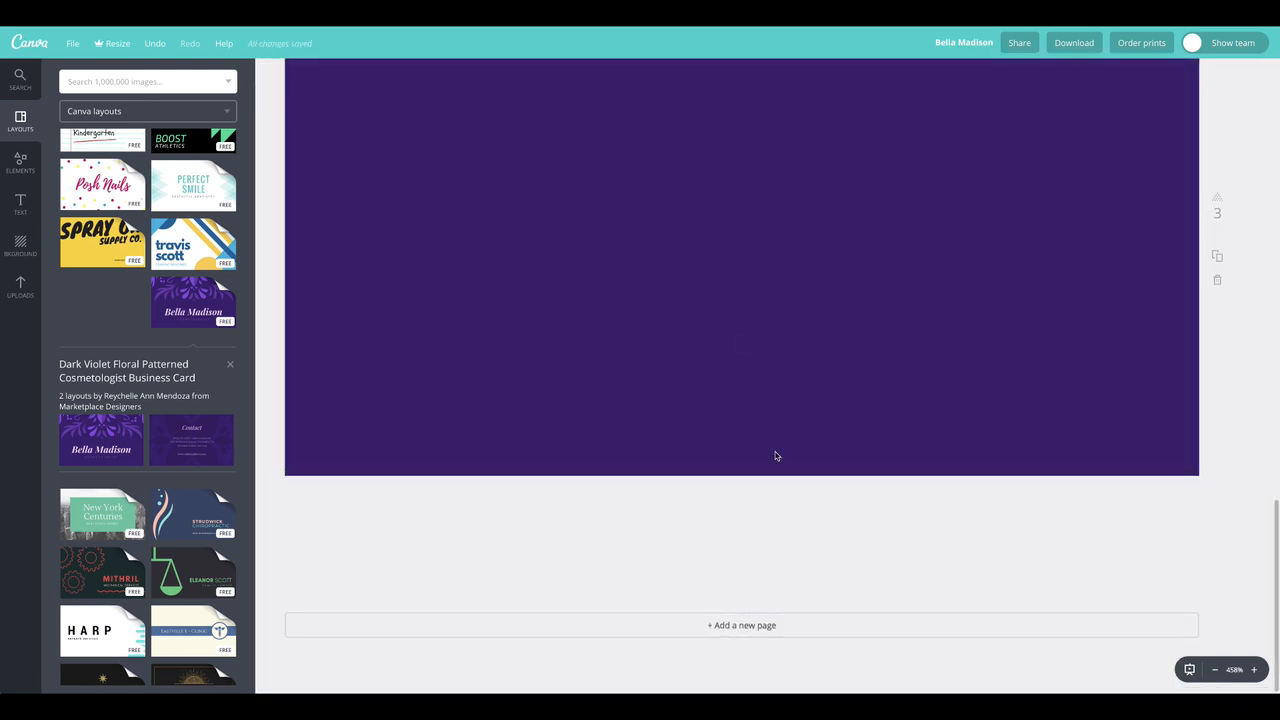
Delete the second page with the faint floral pattern, keeping the plain purple page
{"action": "scroll", "coordinate": [777, 456], "scroll_direction": "up", "scroll_amount": 6}
{"action": "scroll", "coordinate": [779, 516], "scroll_direction": "down", "scroll_amount": 3}
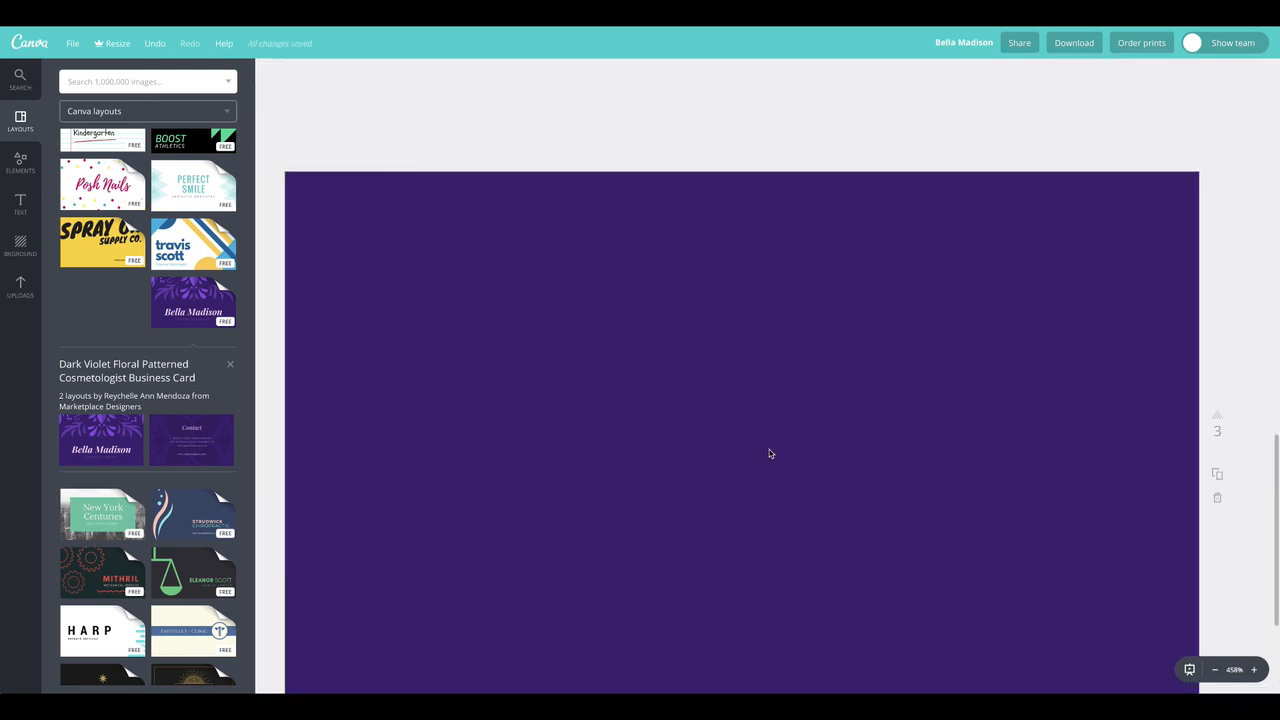
{"action": "scroll", "coordinate": [766, 468], "scroll_direction": "up", "scroll_amount": 18}
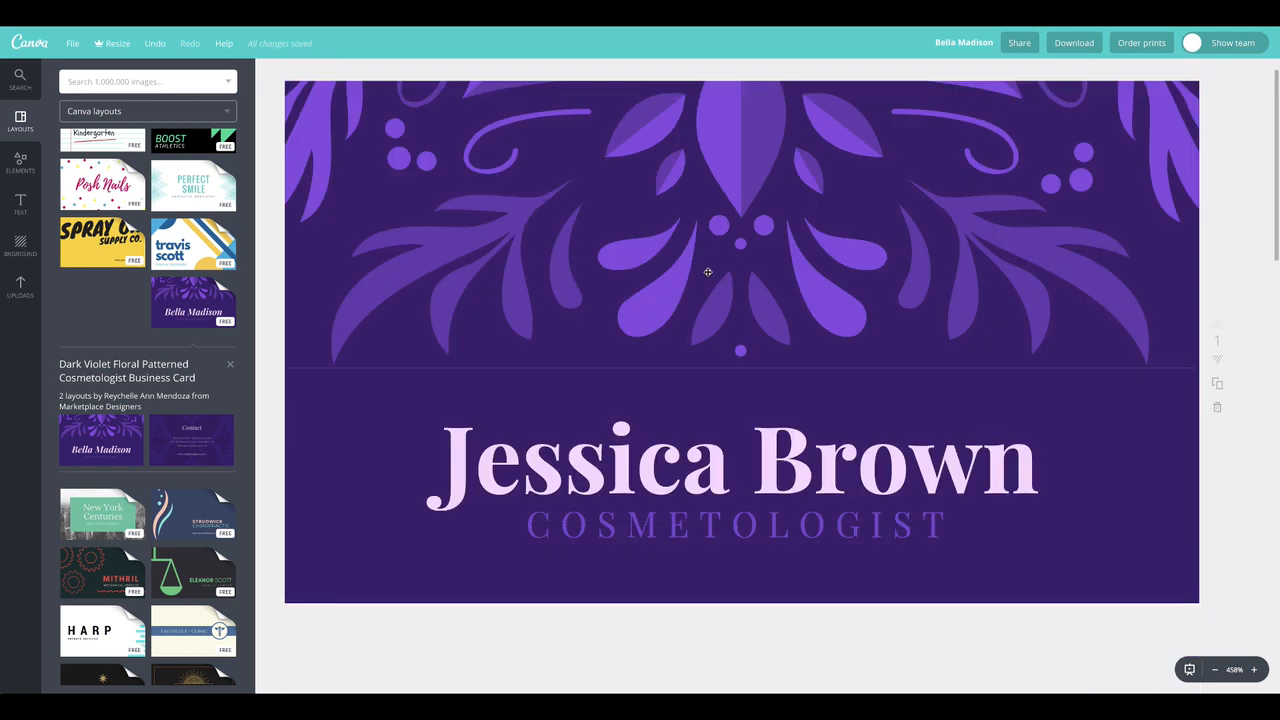
{"action": "scroll", "coordinate": [730, 470], "scroll_direction": "down", "scroll_amount": 15}
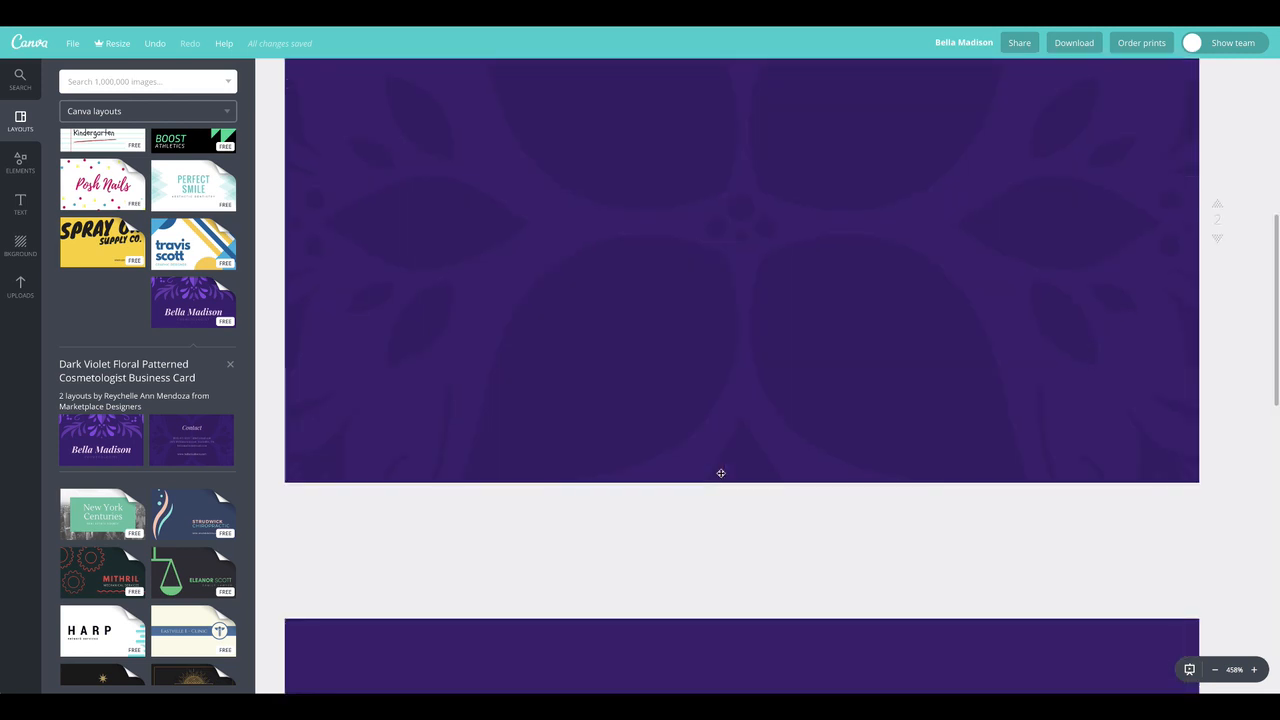
{"action": "scroll", "coordinate": [1122, 462], "scroll_direction": "up", "scroll_amount": 5}
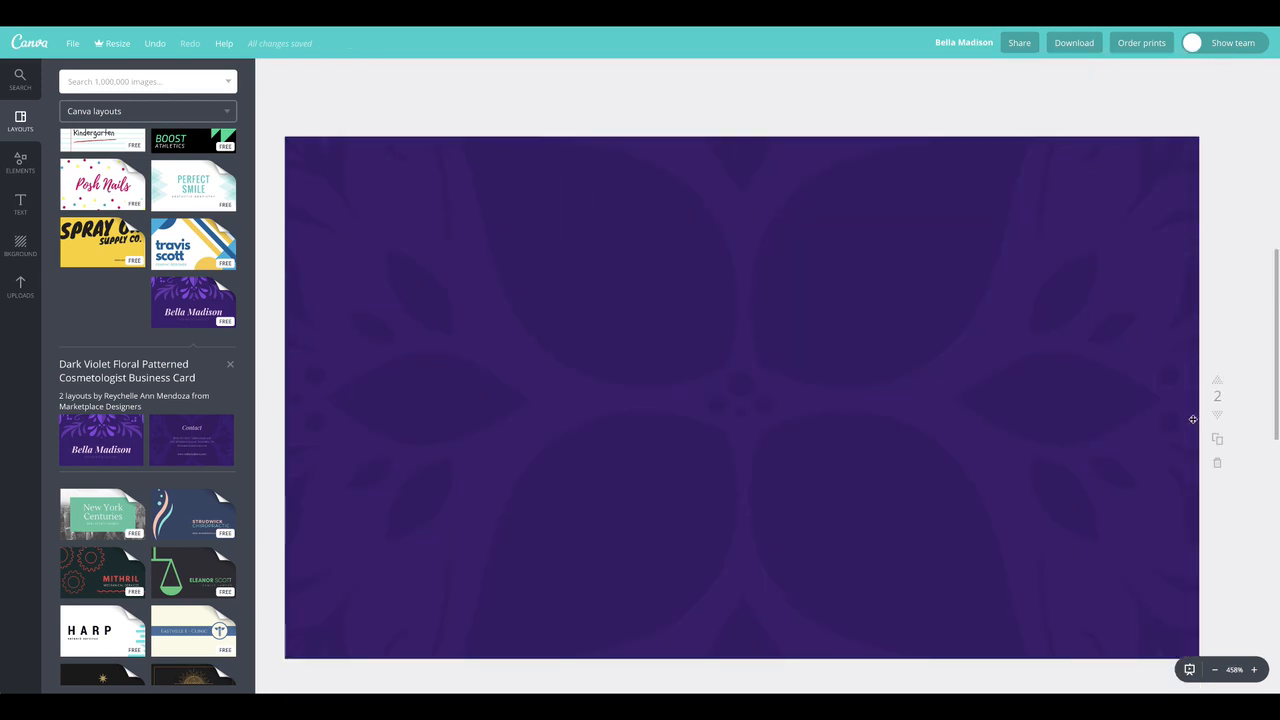
{"action": "left_click", "coordinate": [1217, 467]}
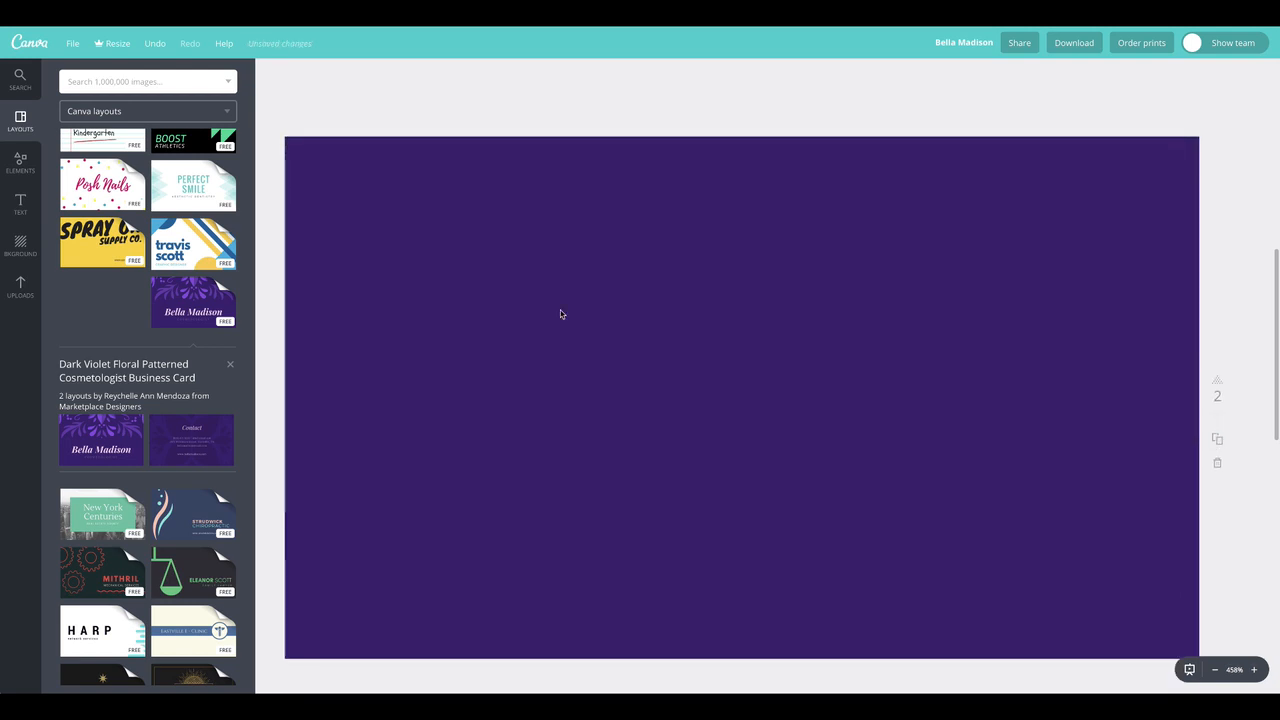
{"action": "scroll", "coordinate": [757, 447], "scroll_direction": "up", "scroll_amount": 6}
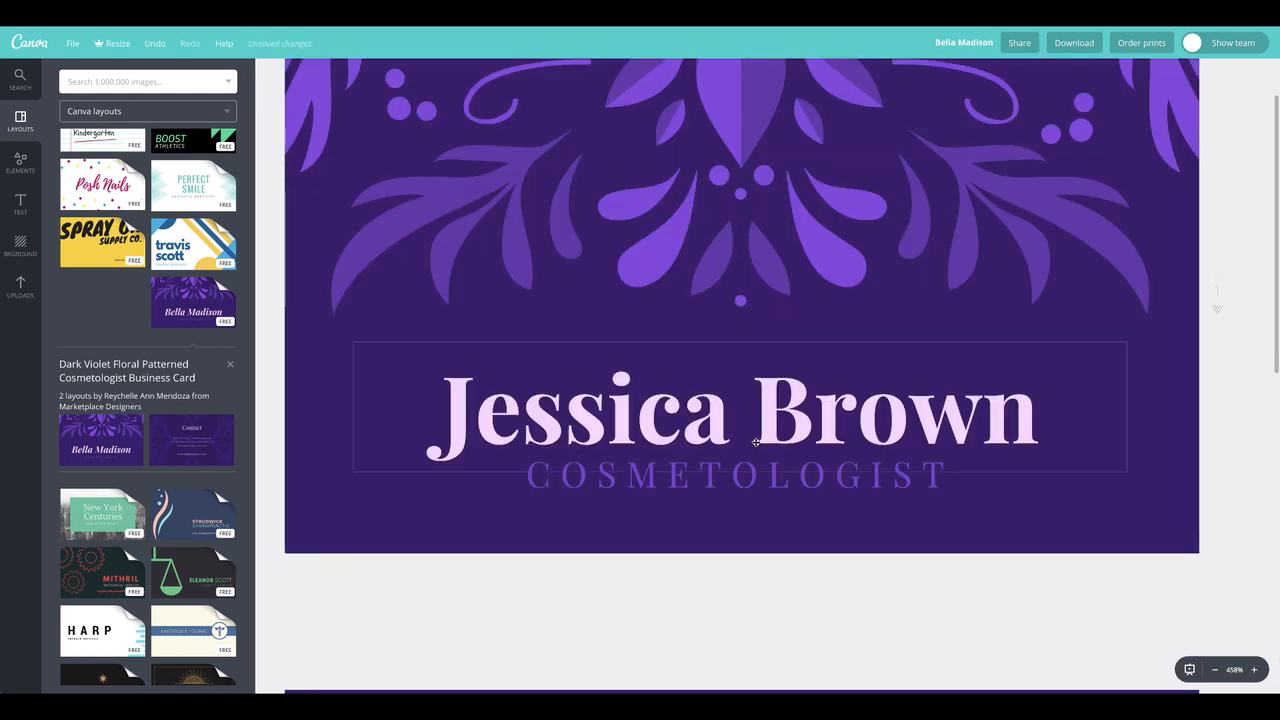
{"action": "scroll", "coordinate": [756, 442], "scroll_direction": "down", "scroll_amount": 5}
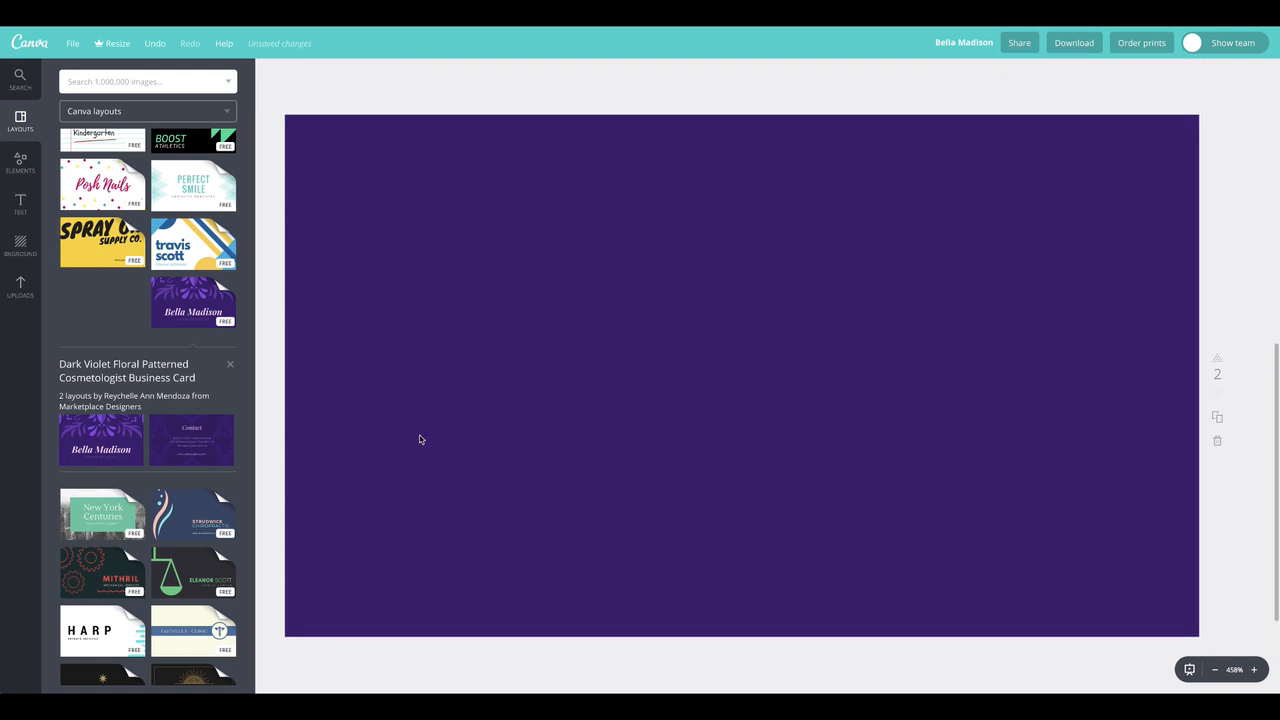
{"action": "left_click", "coordinate": [604, 224]}
{"action": "left_click", "coordinate": [412, 100]}
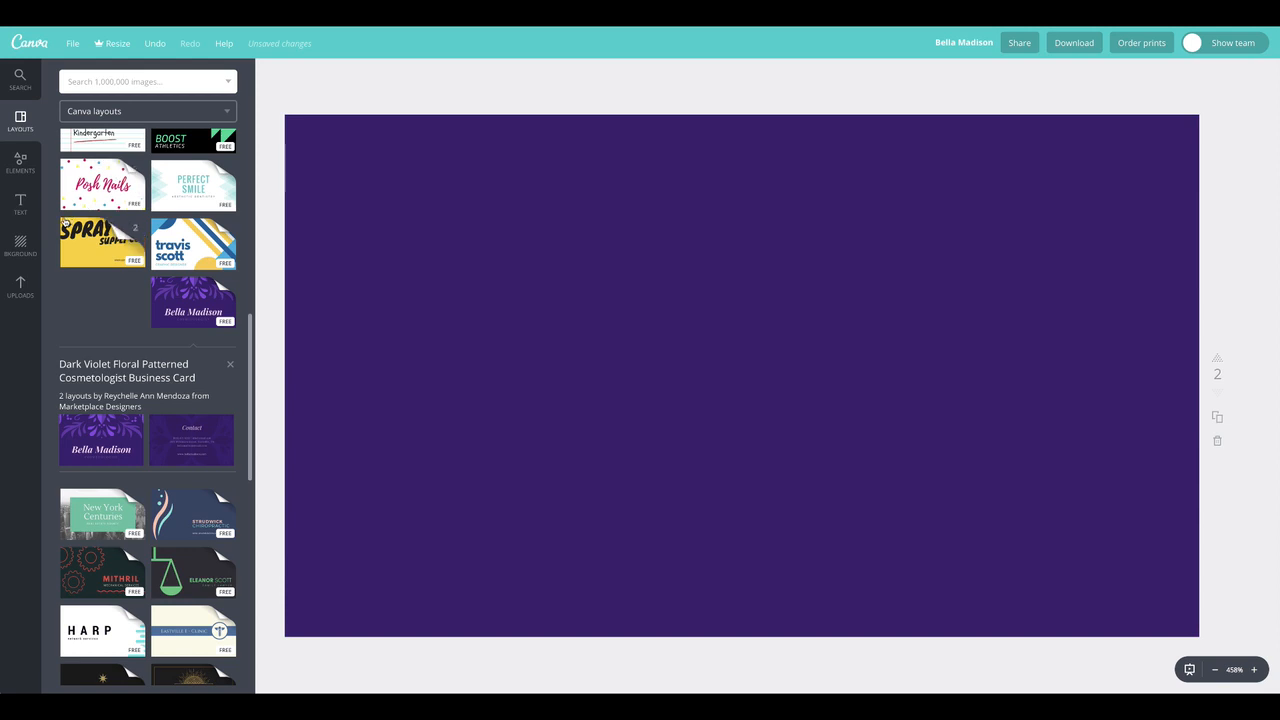
Add a heading text box to the blank purple page and replace its text with "Phone"
{"action": "left_click", "coordinate": [21, 204]}
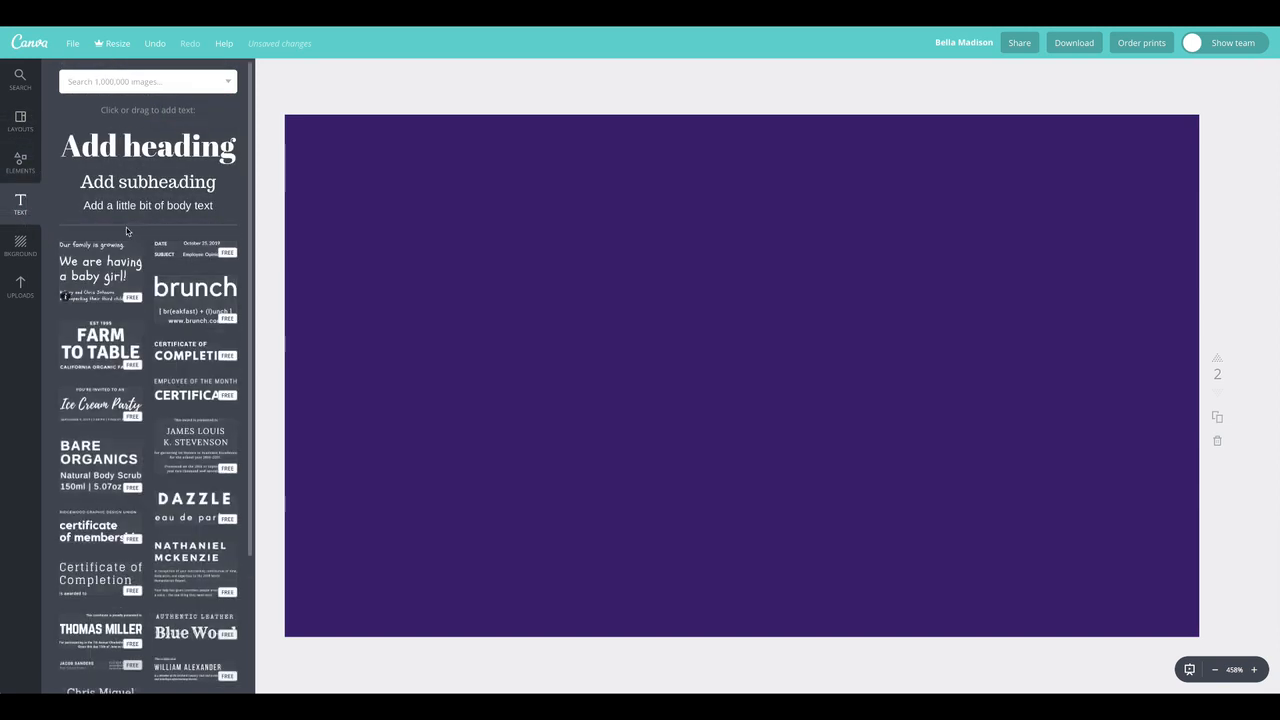
{"action": "left_click_drag", "start_coordinate": [130, 152], "coordinate": [489, 177]}
{"action": "left_click_drag", "start_coordinate": [686, 244], "coordinate": [658, 257]}
{"action": "triple_click", "coordinate": [658, 257]}
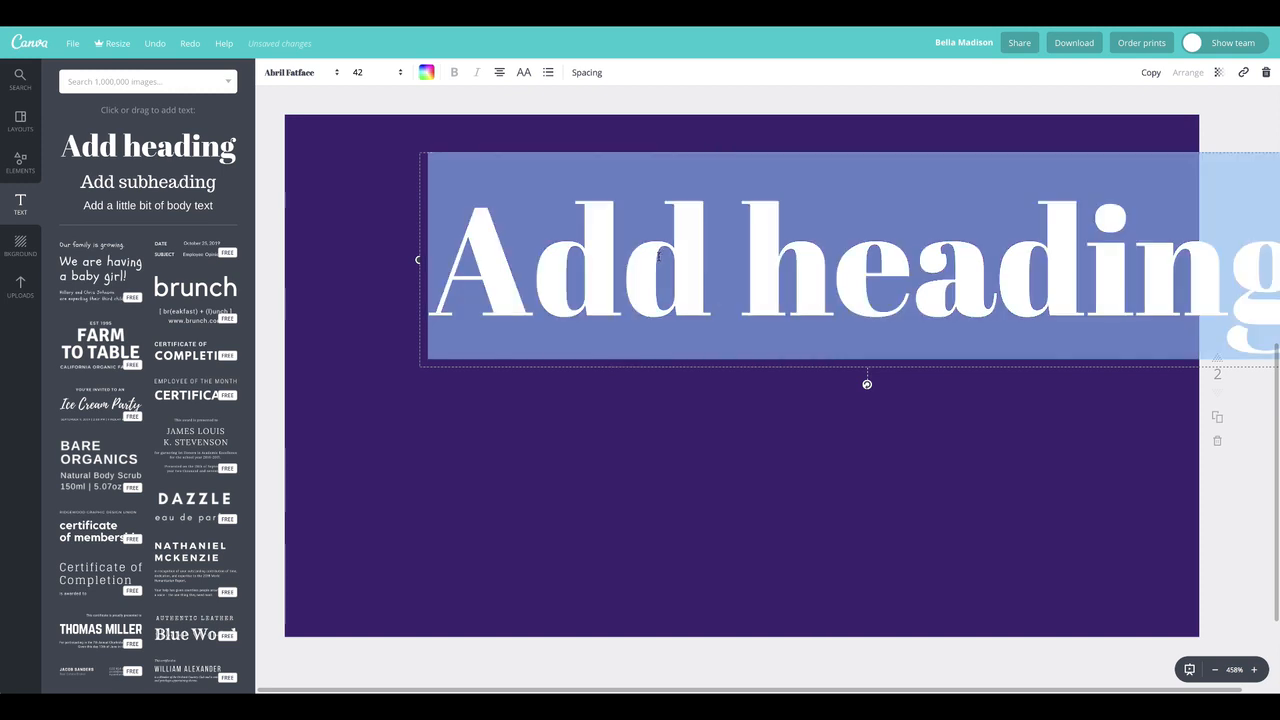
{"action": "type", "text": "Photne"}
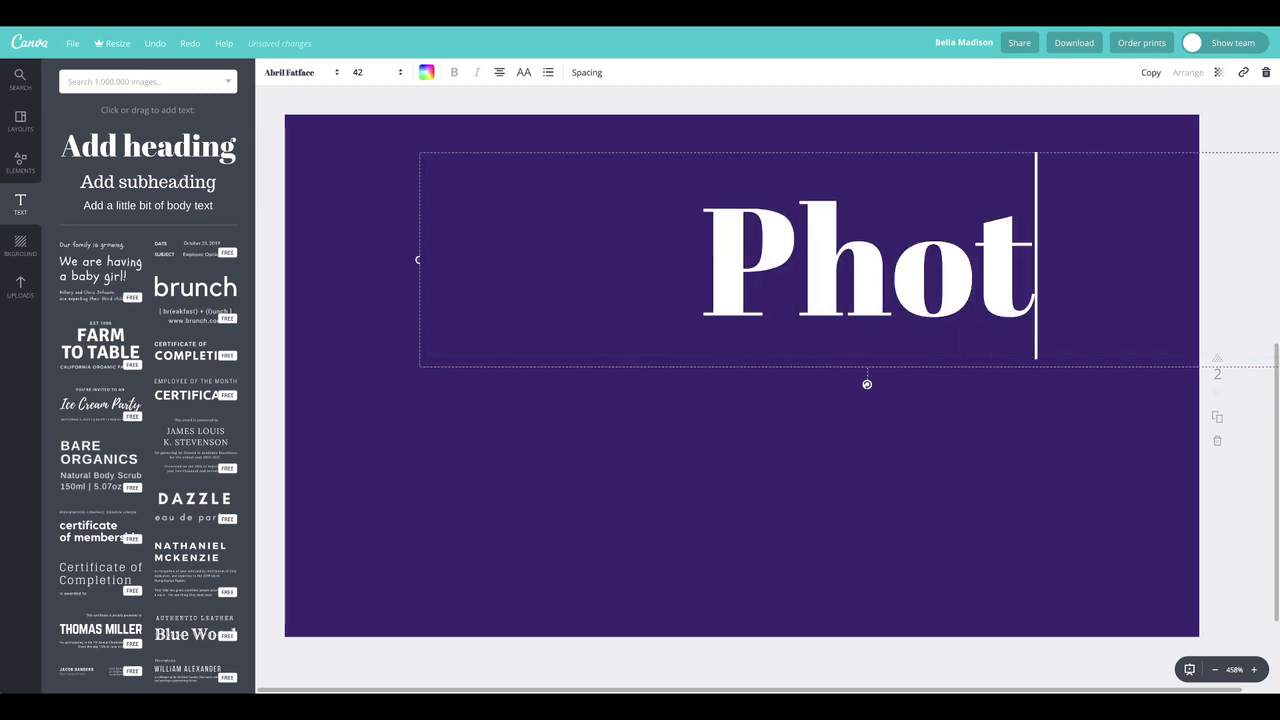
{"action": "key", "text": "BackSpace"}
{"action": "key", "text": "BackSpace"}
{"action": "key", "text": "BackSpace"}
{"action": "type", "text": "ne"}
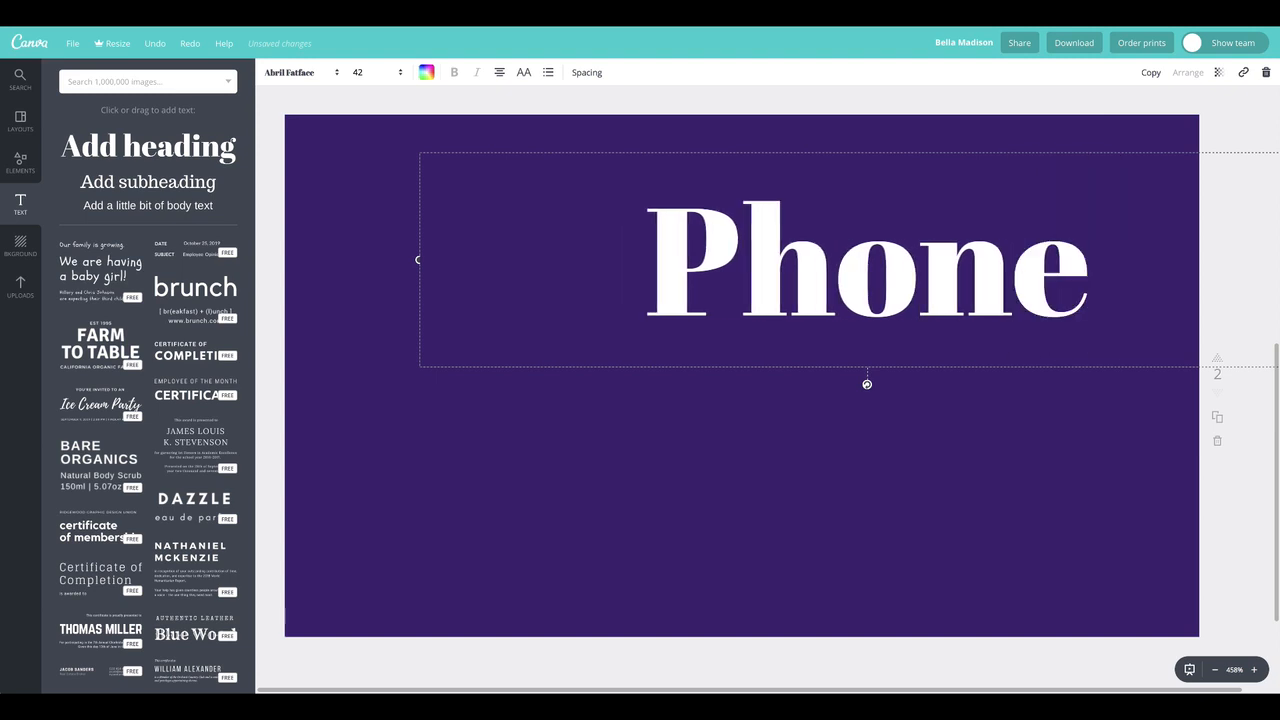
Set the font size of the Phone heading to 12
{"action": "double_click", "coordinate": [678, 244]}
{"action": "left_click", "coordinate": [392, 73]}
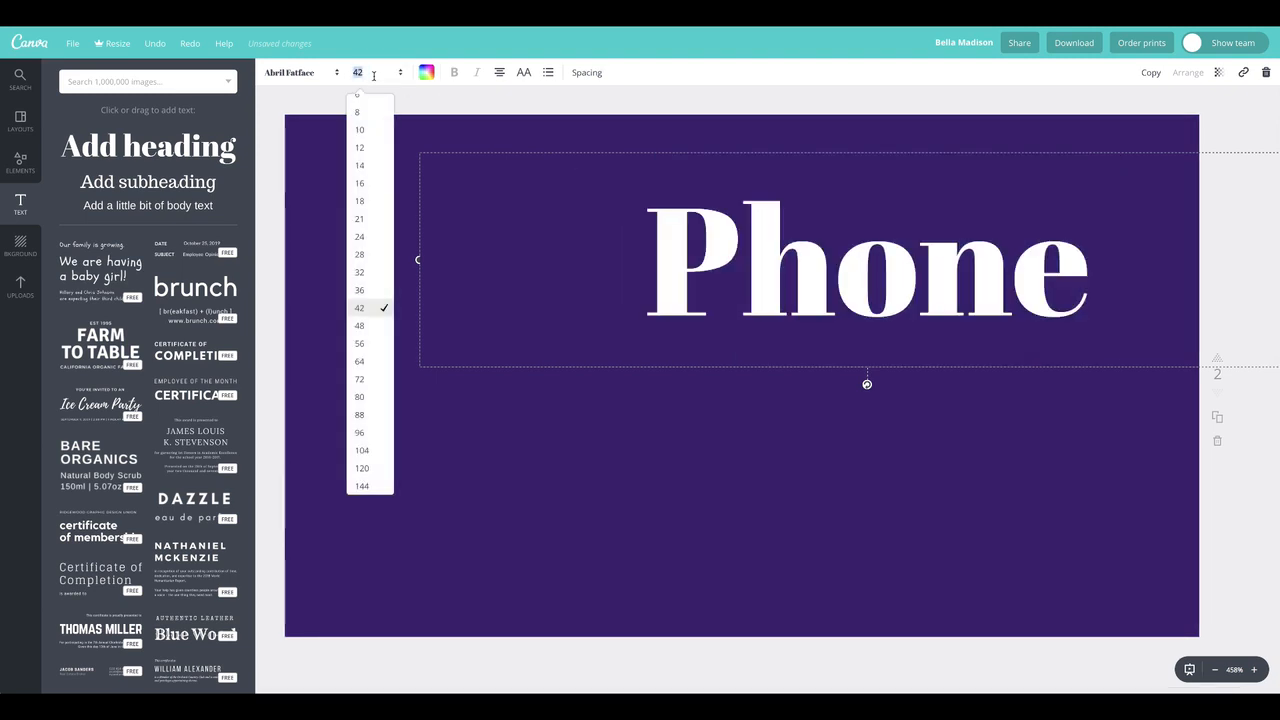
{"action": "left_click", "coordinate": [358, 148]}
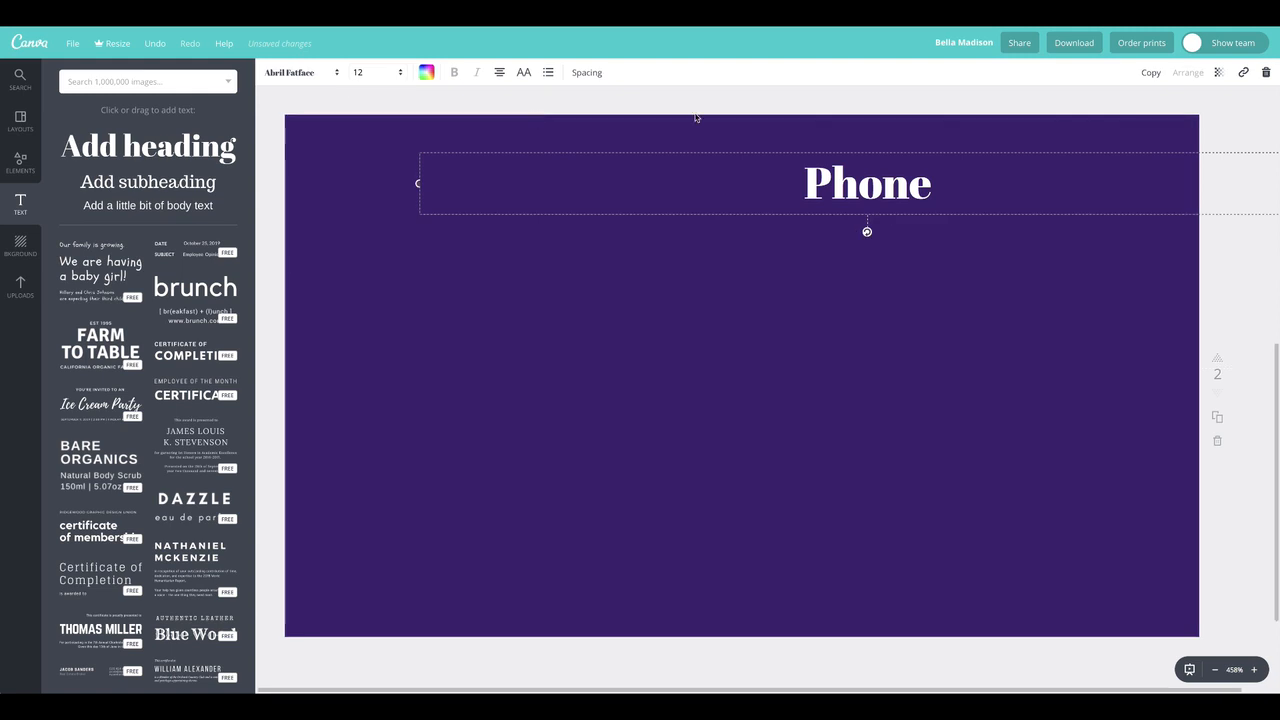
Try moving the Phone heading toward the page's left side with left alignment, and restore its centre alignment
{"action": "left_click_drag", "start_coordinate": [905, 204], "coordinate": [515, 281]}
{"action": "left_click", "coordinate": [500, 75]}
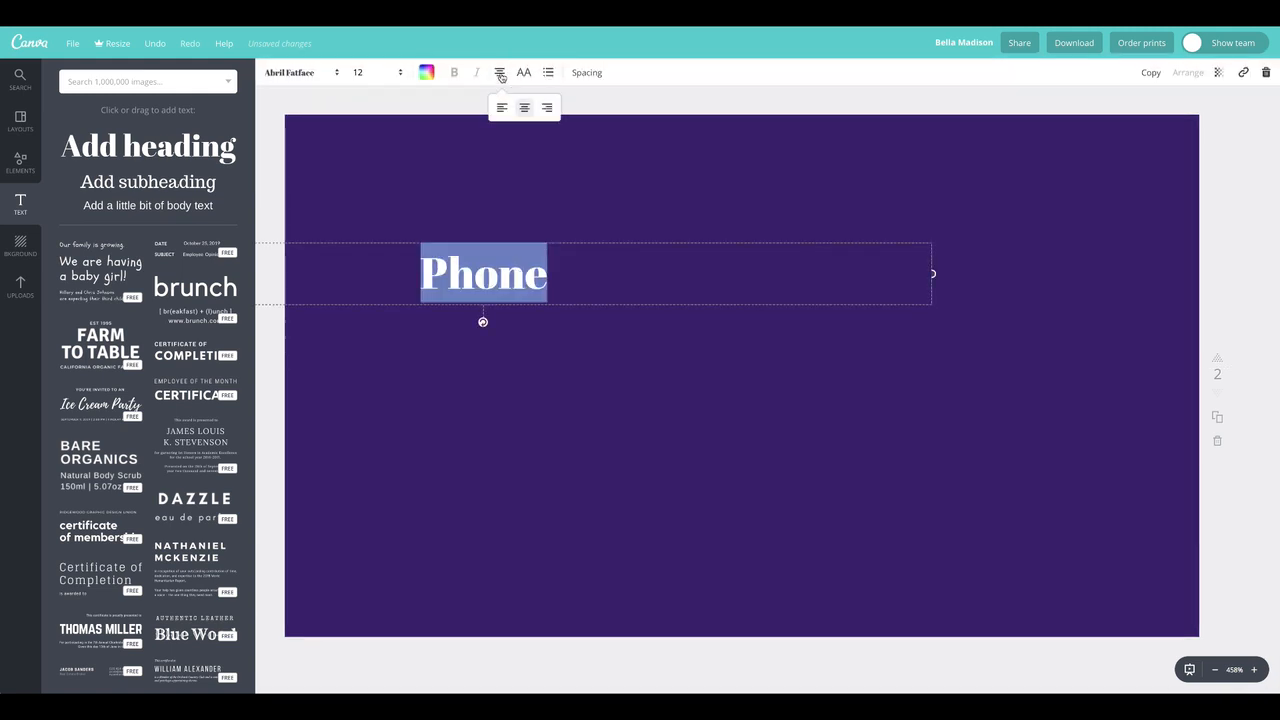
{"action": "left_click", "coordinate": [502, 108]}
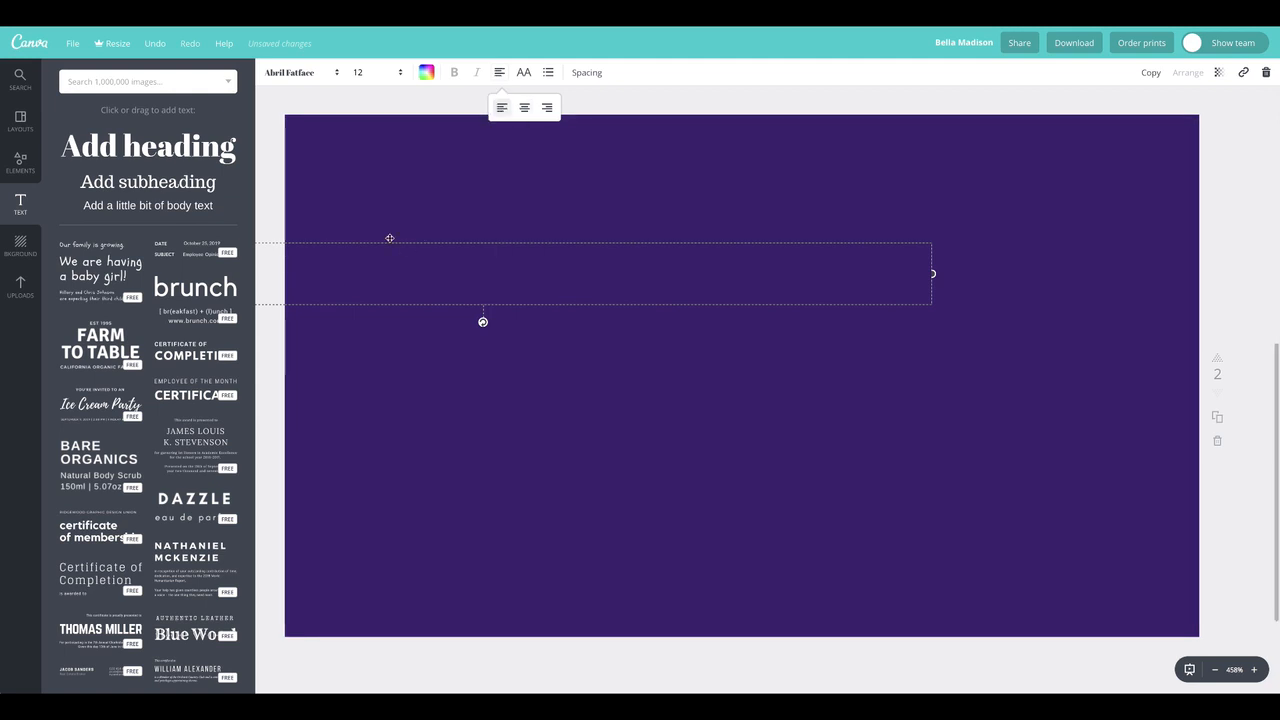
{"action": "left_click_drag", "start_coordinate": [272, 246], "coordinate": [500, 250]}
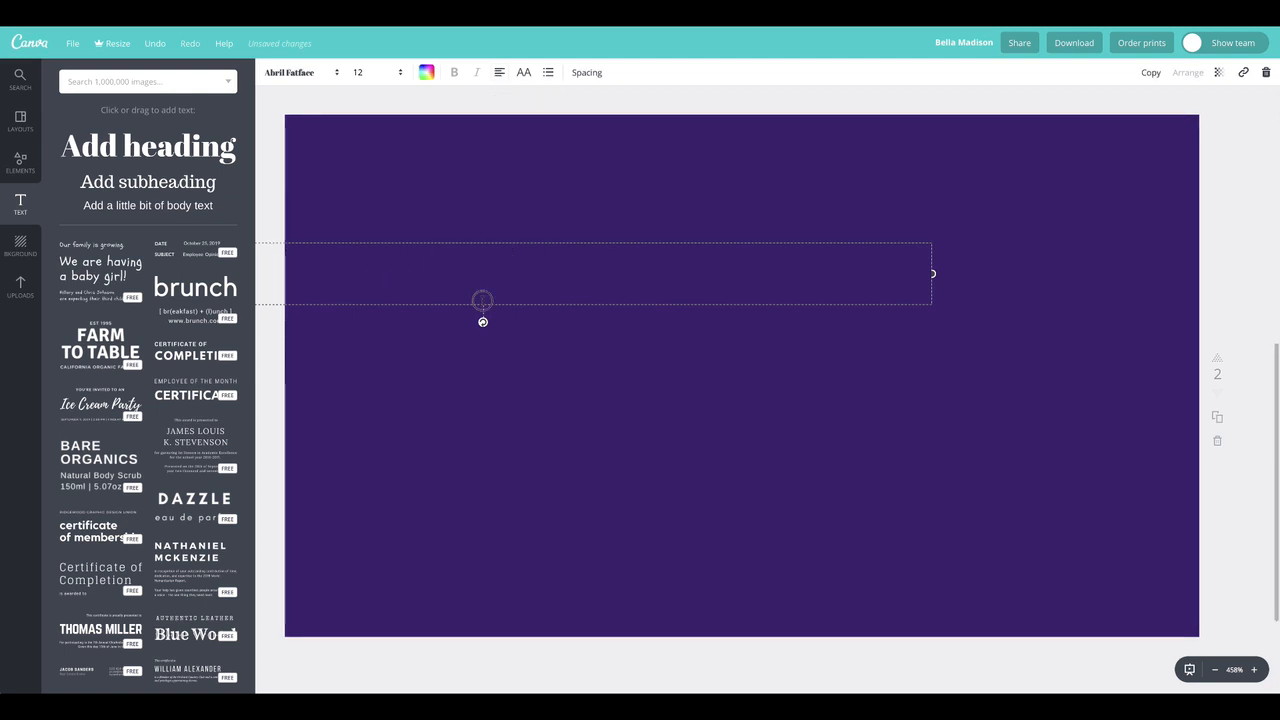
{"action": "left_click", "coordinate": [499, 72]}
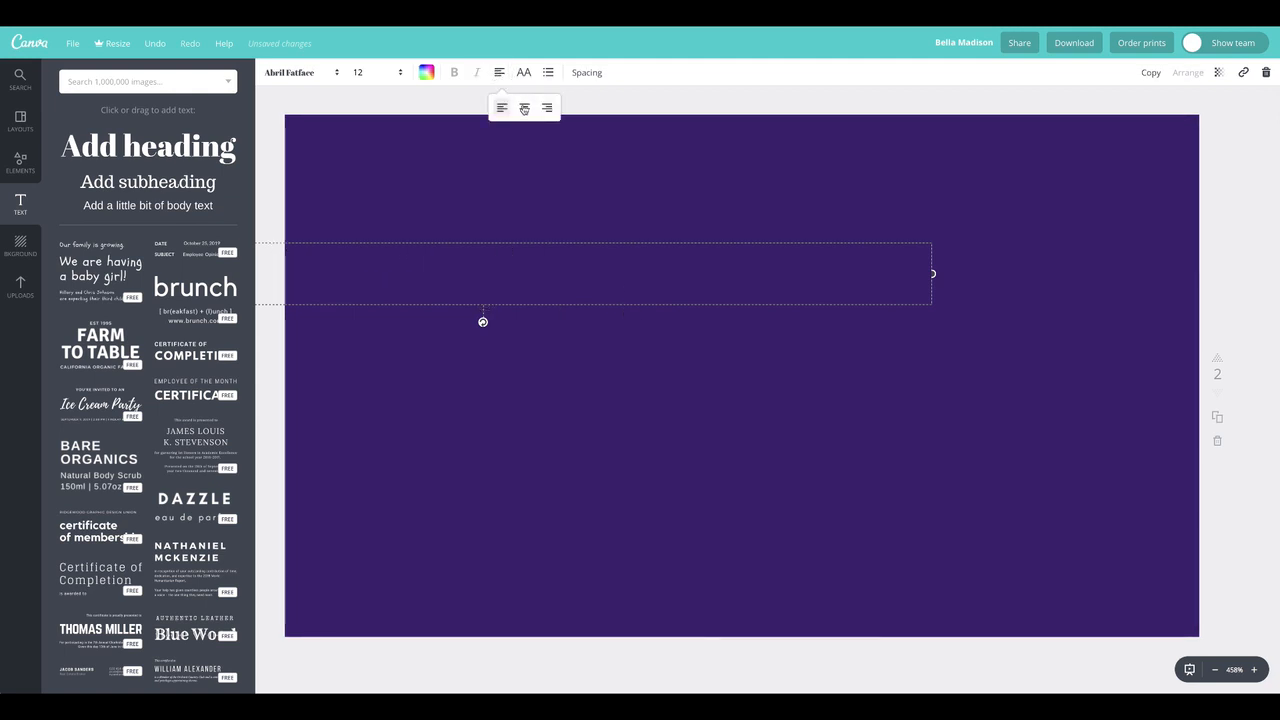
{"action": "left_click", "coordinate": [524, 107]}
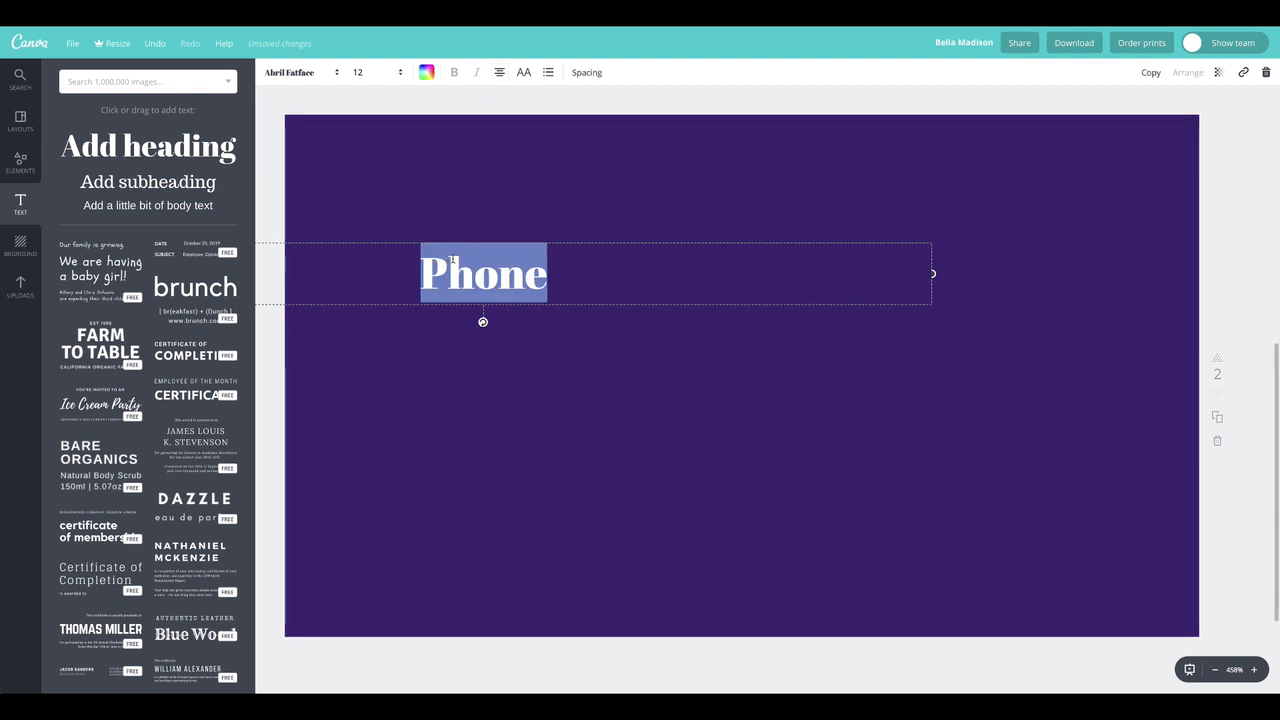
Centre the Phone heading horizontally on the page and place it near the top edge
{"action": "left_click", "coordinate": [262, 156]}
{"action": "left_click_drag", "start_coordinate": [482, 276], "coordinate": [733, 323]}
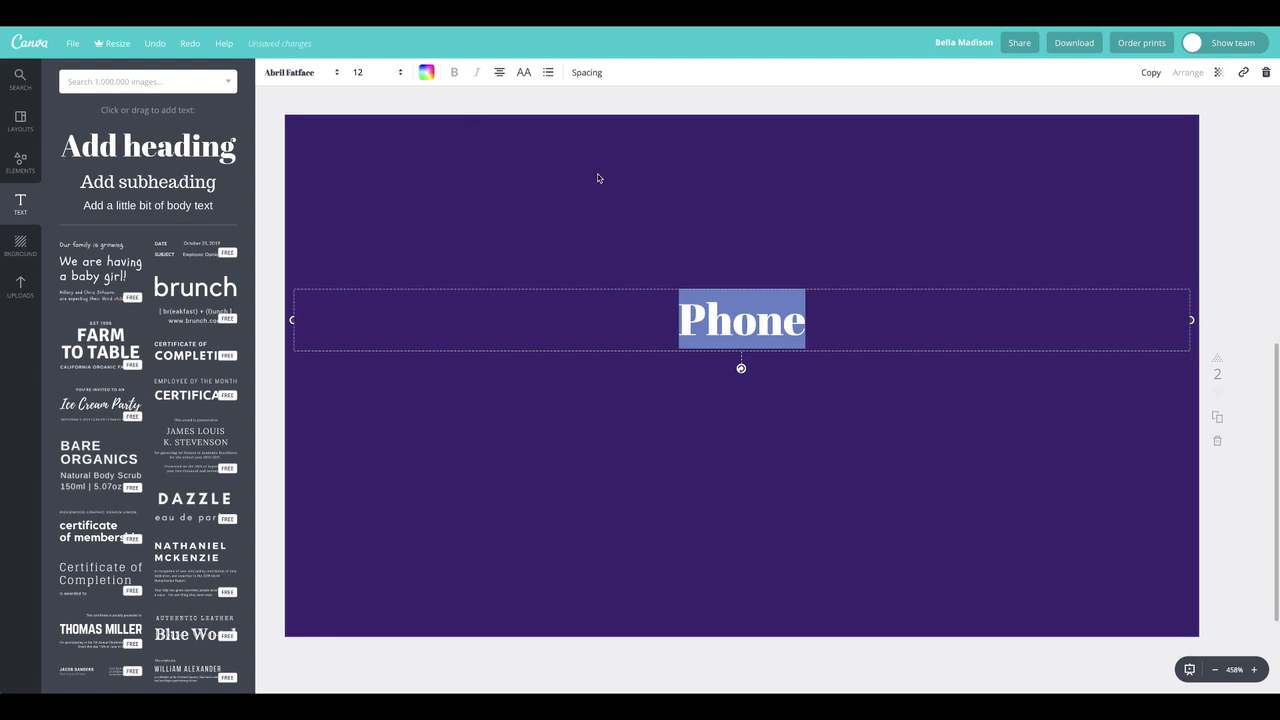
{"action": "left_click", "coordinate": [740, 277]}
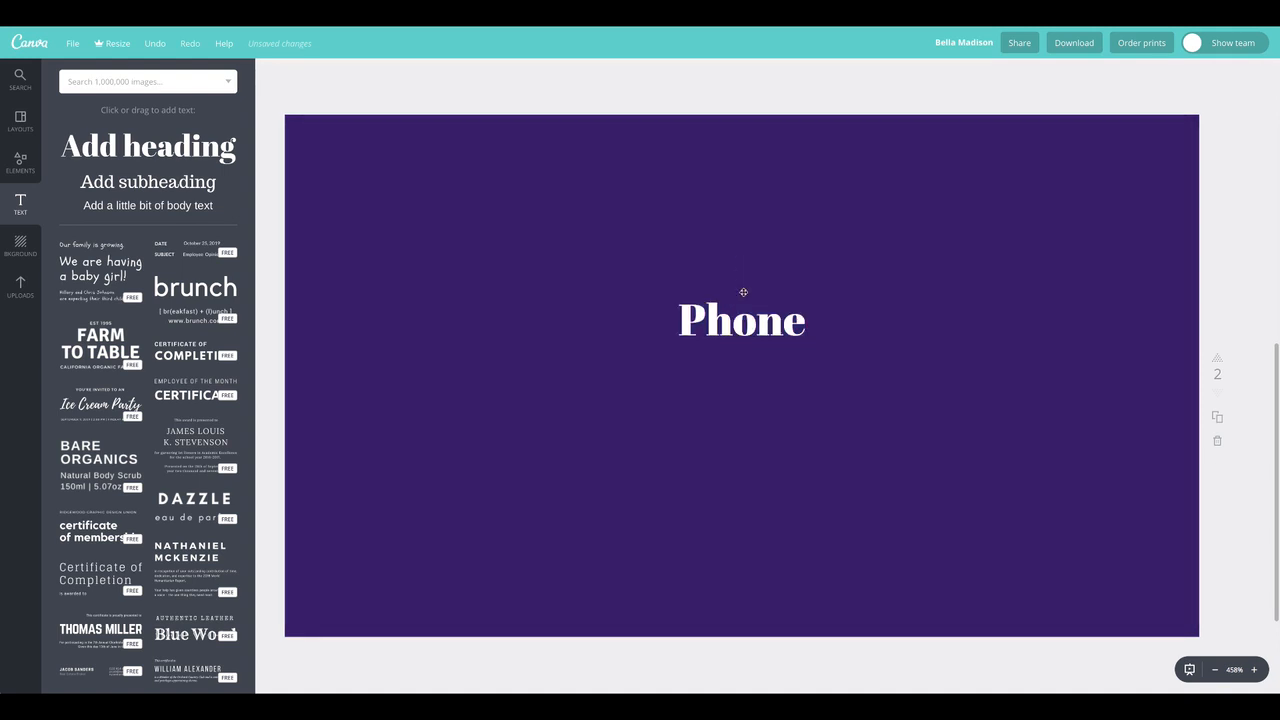
{"action": "left_click_drag", "start_coordinate": [745, 326], "coordinate": [738, 190]}
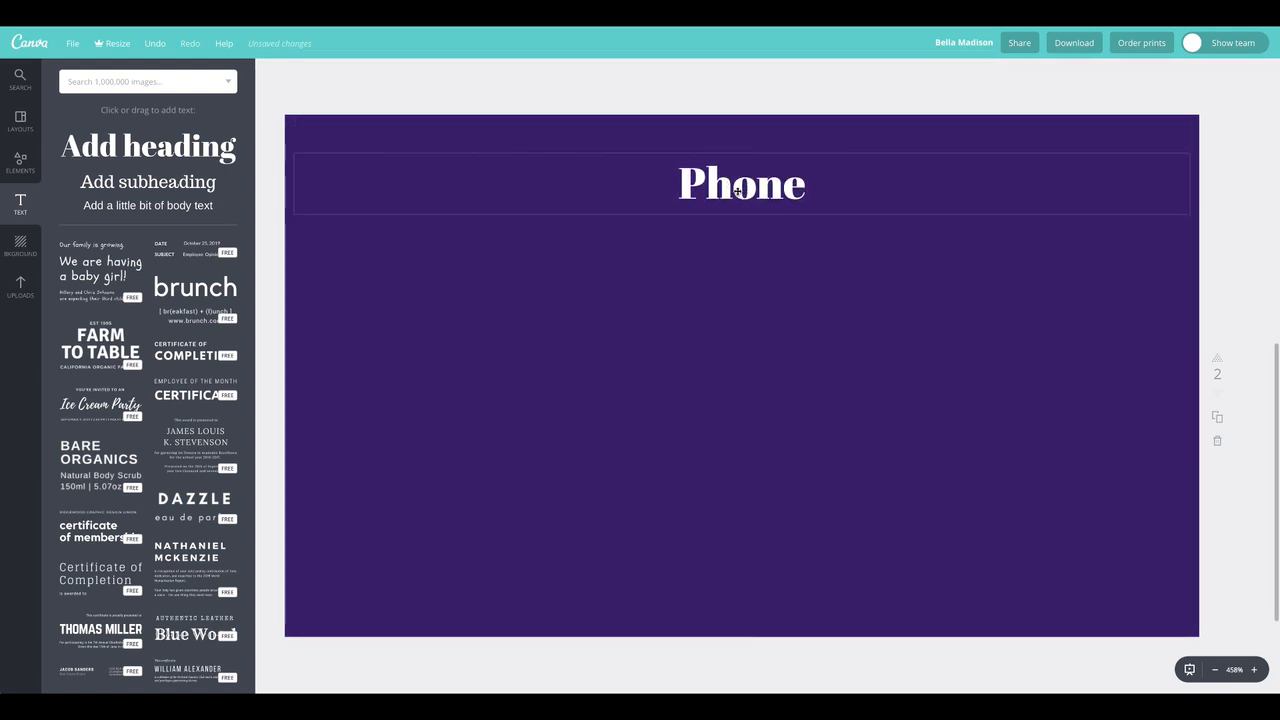
Duplicate the Phone heading, place the copy centred directly below it, and replace the copy's text with the contact phone number
{"action": "left_click", "coordinate": [1149, 74]}
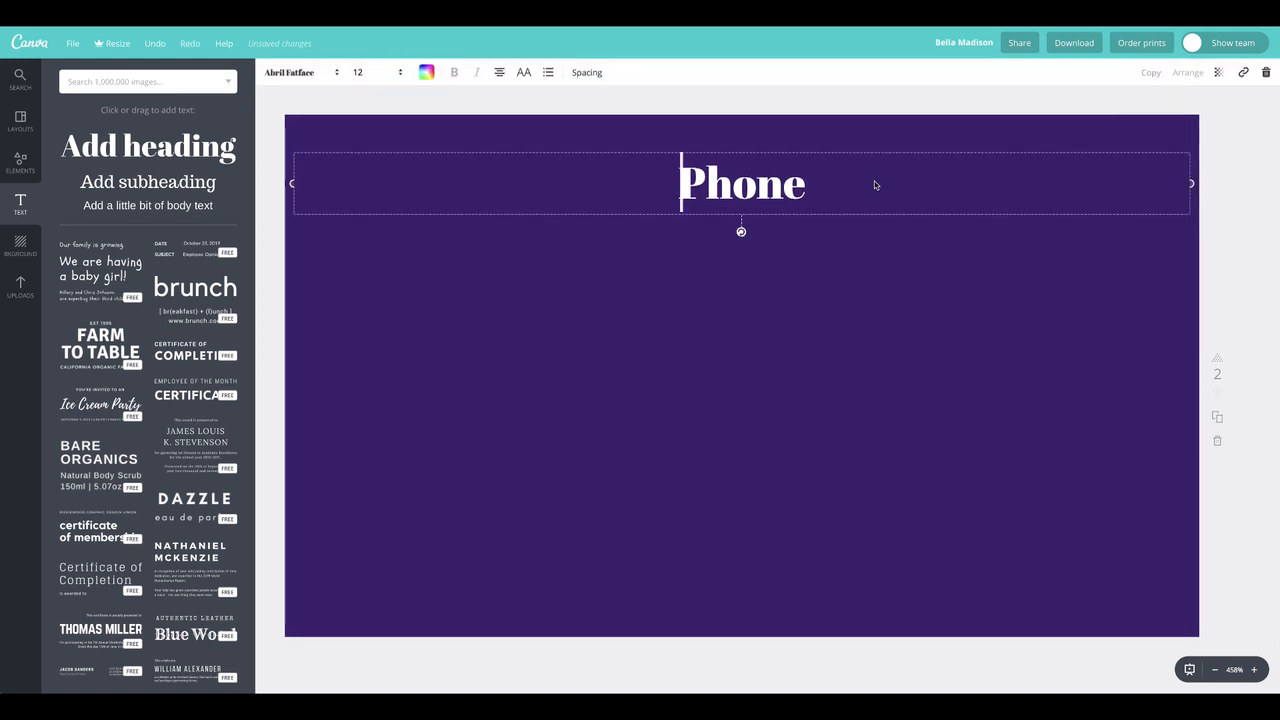
{"action": "left_click_drag", "start_coordinate": [821, 276], "coordinate": [738, 272]}
{"action": "double_click", "coordinate": [752, 270]}
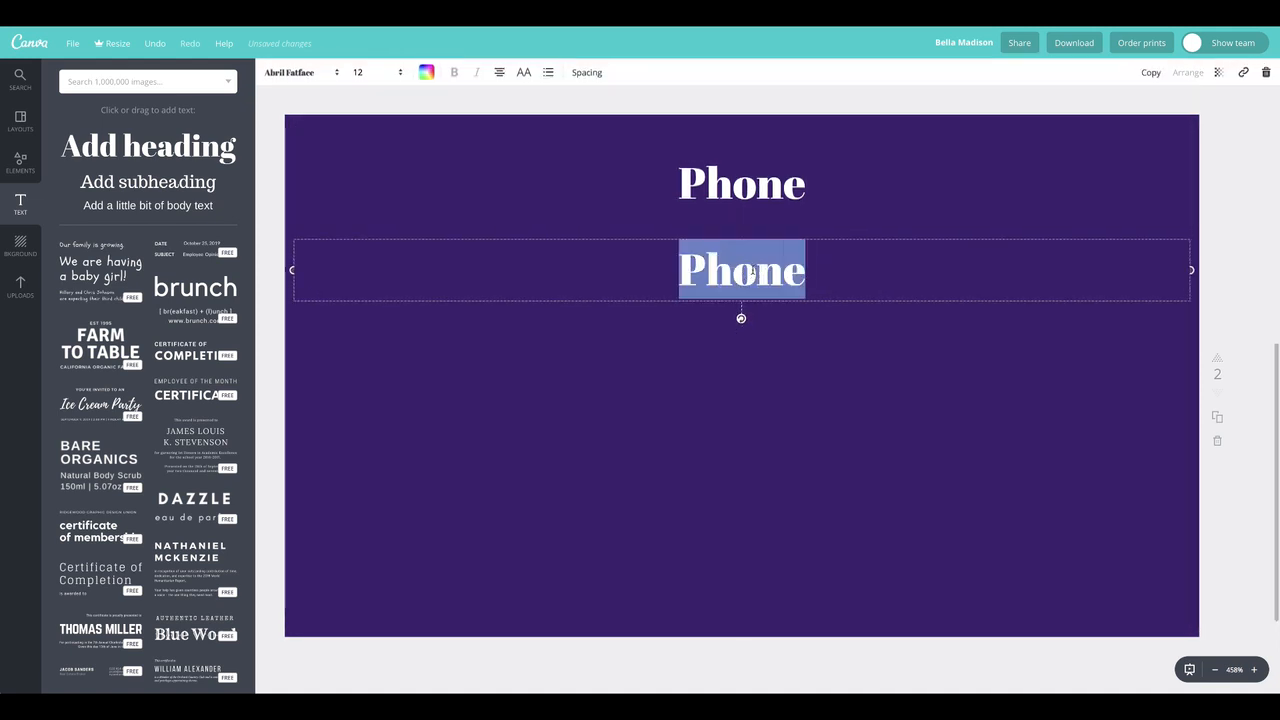
{"action": "type", "text": "555."}
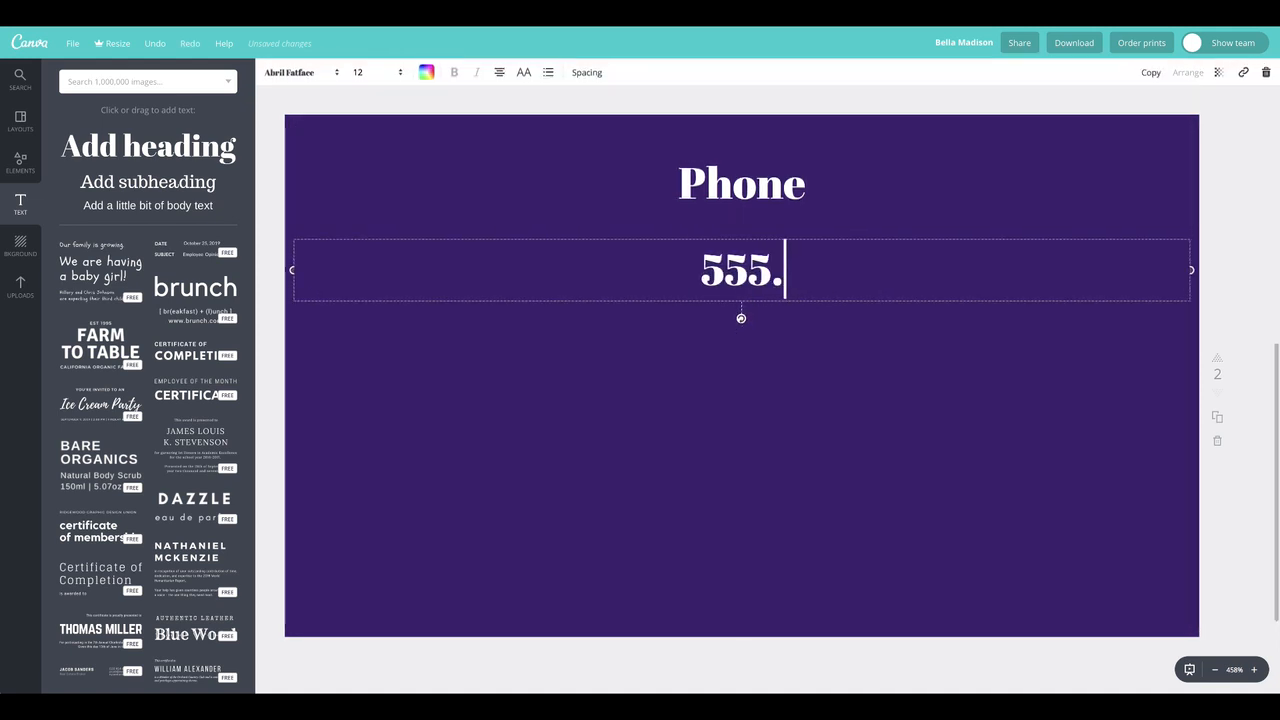
{"action": "type", "text": "555.5555"}
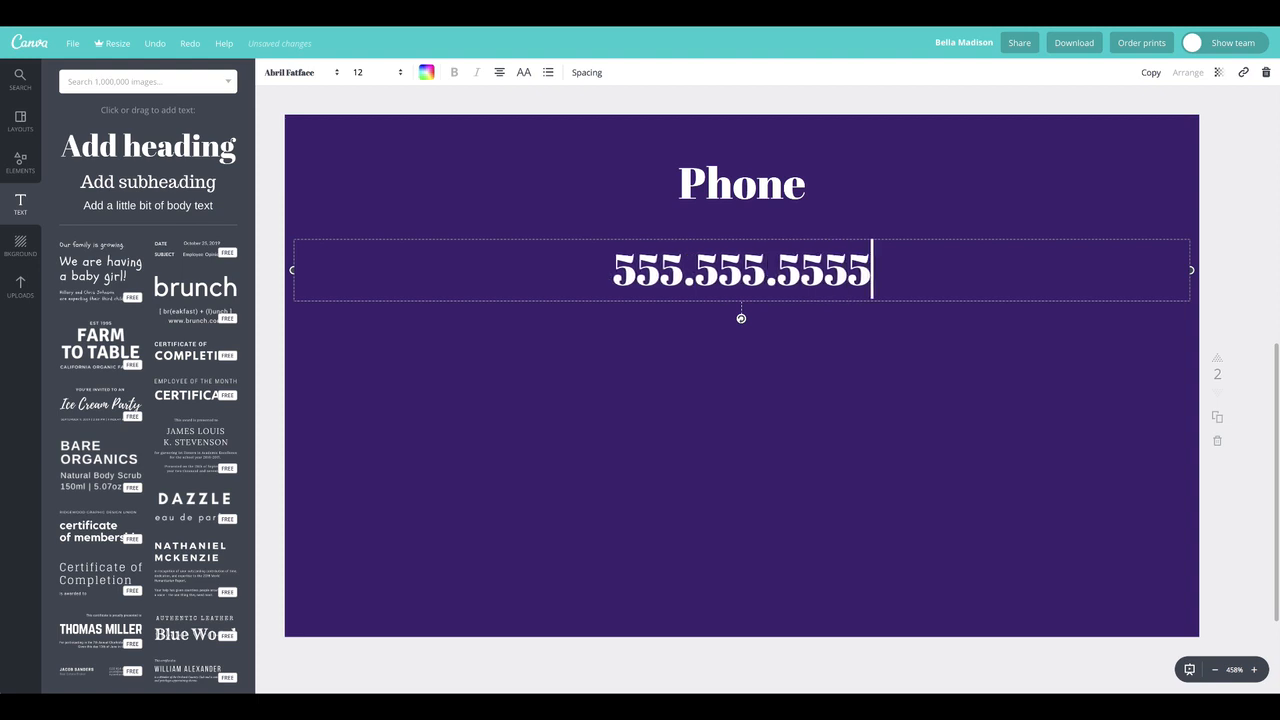
Set the phone number line to font size 8 in Playfair Display
{"action": "left_click", "coordinate": [763, 262]}
{"action": "double_click", "coordinate": [761, 258]}
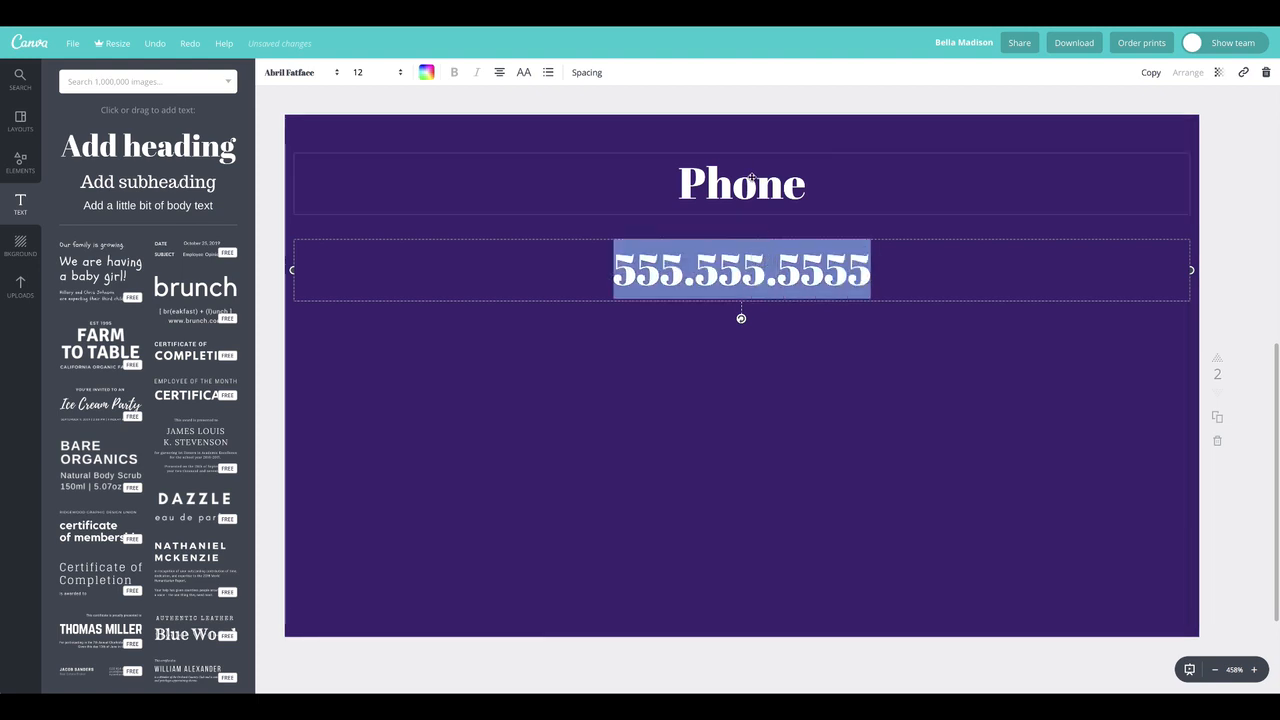
{"action": "double_click", "coordinate": [771, 268]}
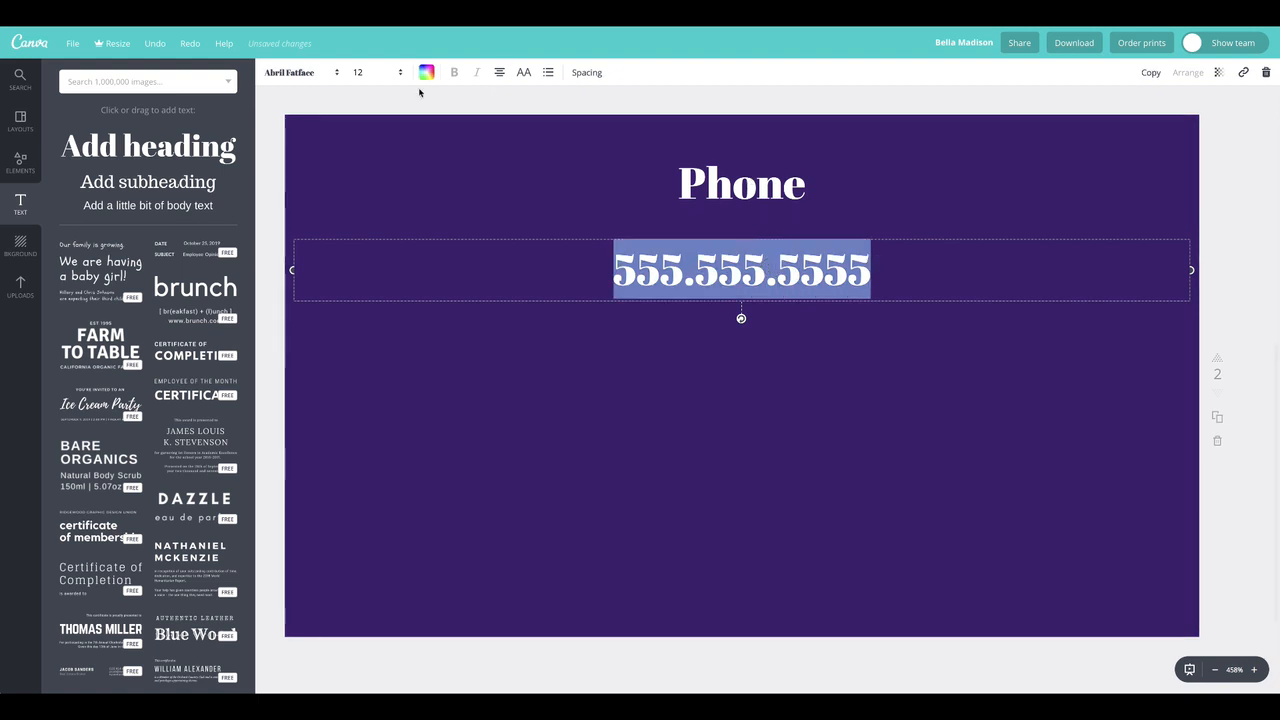
{"action": "left_click", "coordinate": [375, 72]}
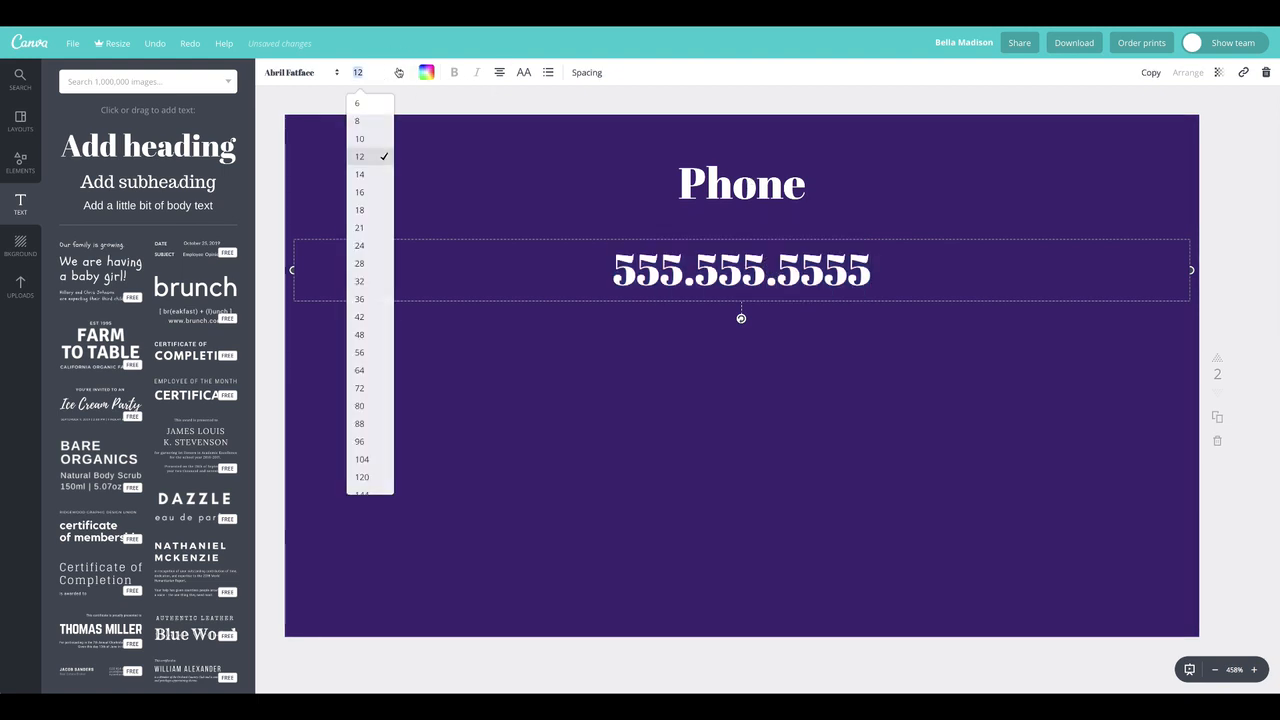
{"action": "left_click", "coordinate": [358, 120]}
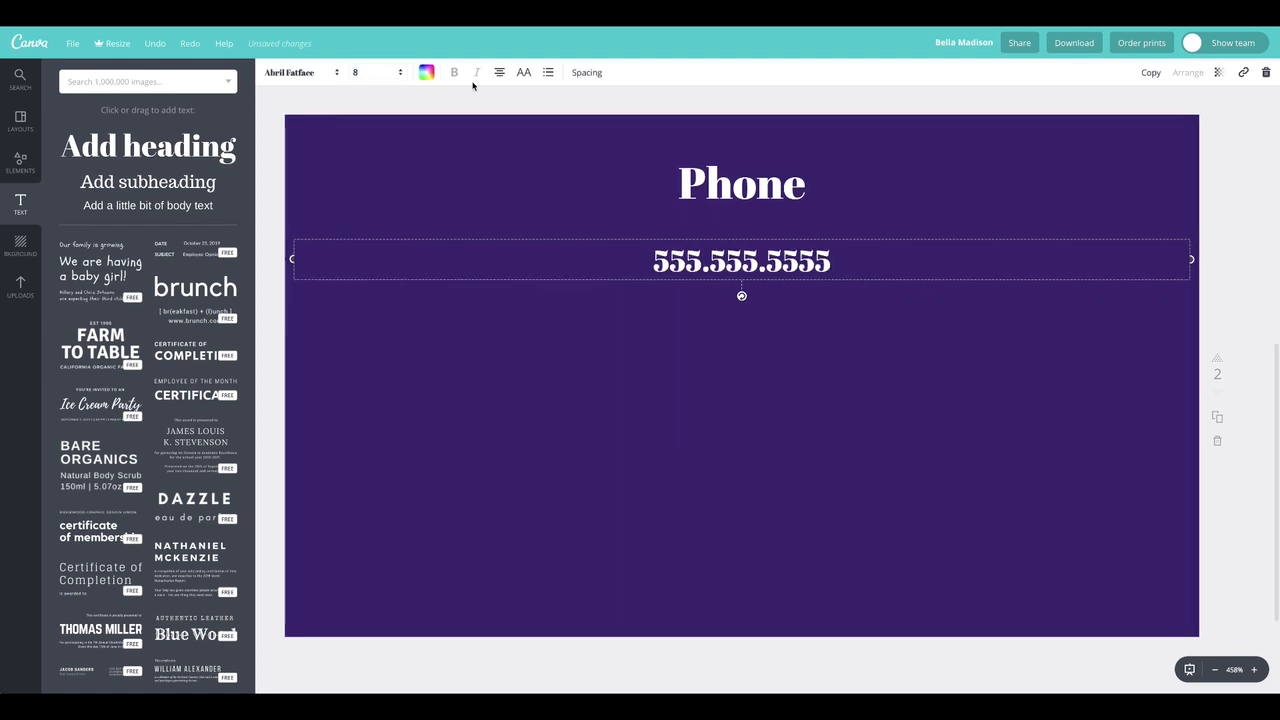
{"action": "left_click", "coordinate": [333, 70]}
{"action": "left_click", "coordinate": [323, 147]}
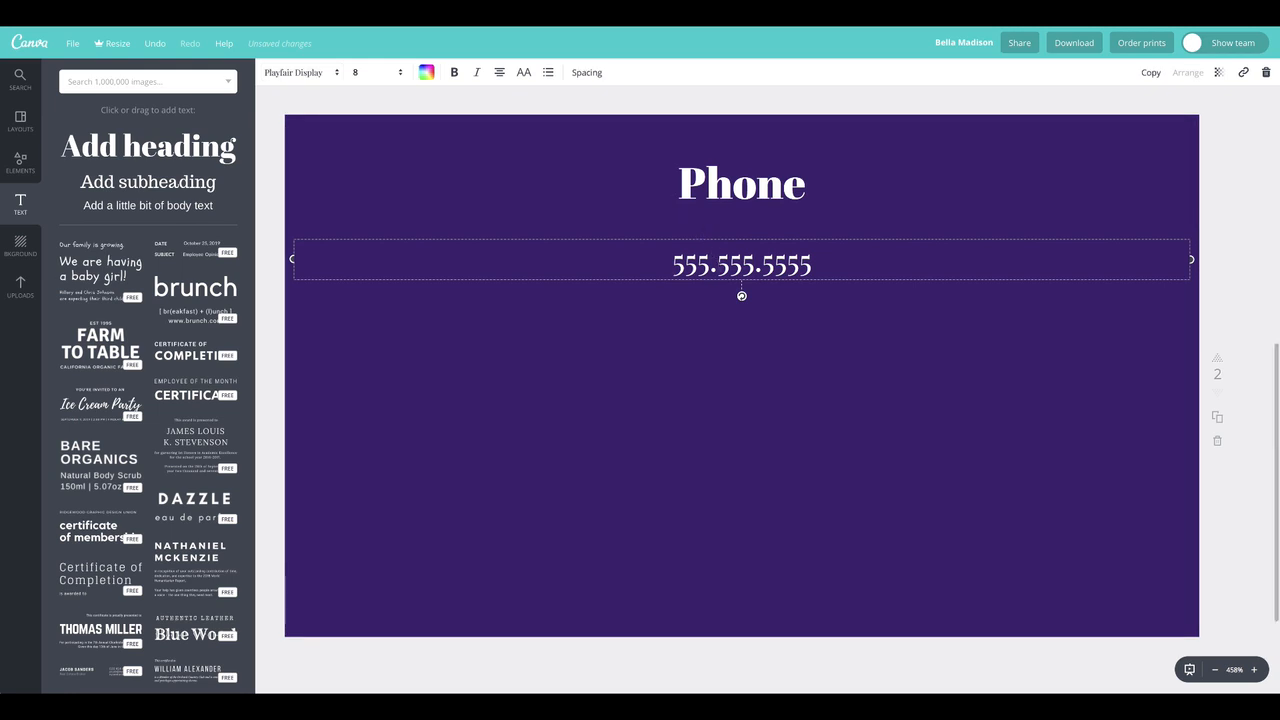
{"action": "left_click", "coordinate": [648, 199]}
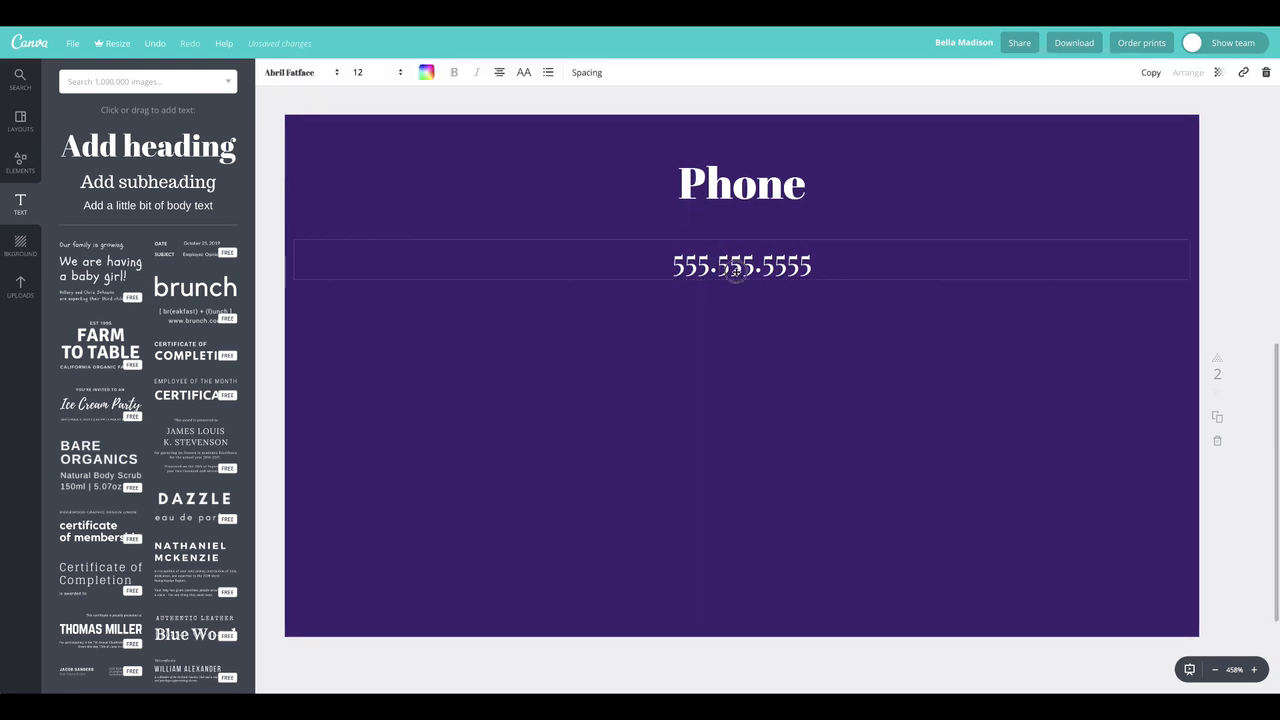
Change the phone number line to the Aileron Thin font at size 6
{"action": "double_click", "coordinate": [736, 268]}
{"action": "left_click", "coordinate": [325, 75]}
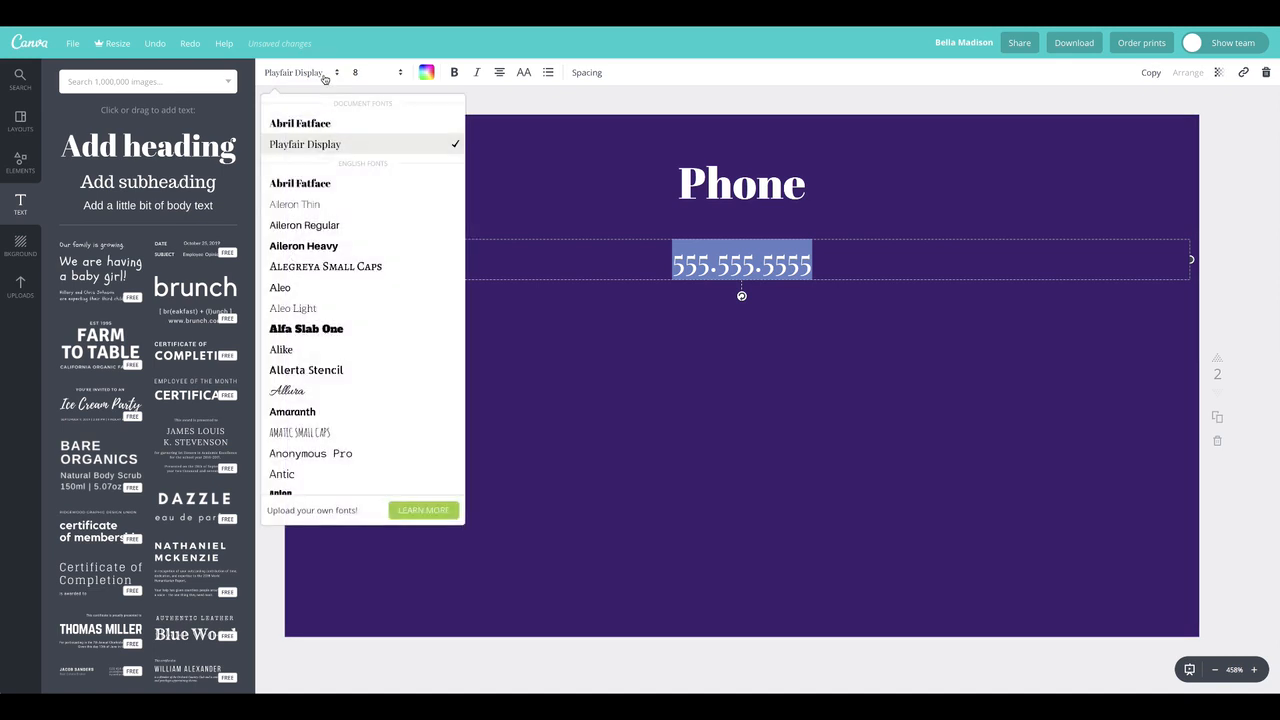
{"action": "left_click", "coordinate": [327, 207]}
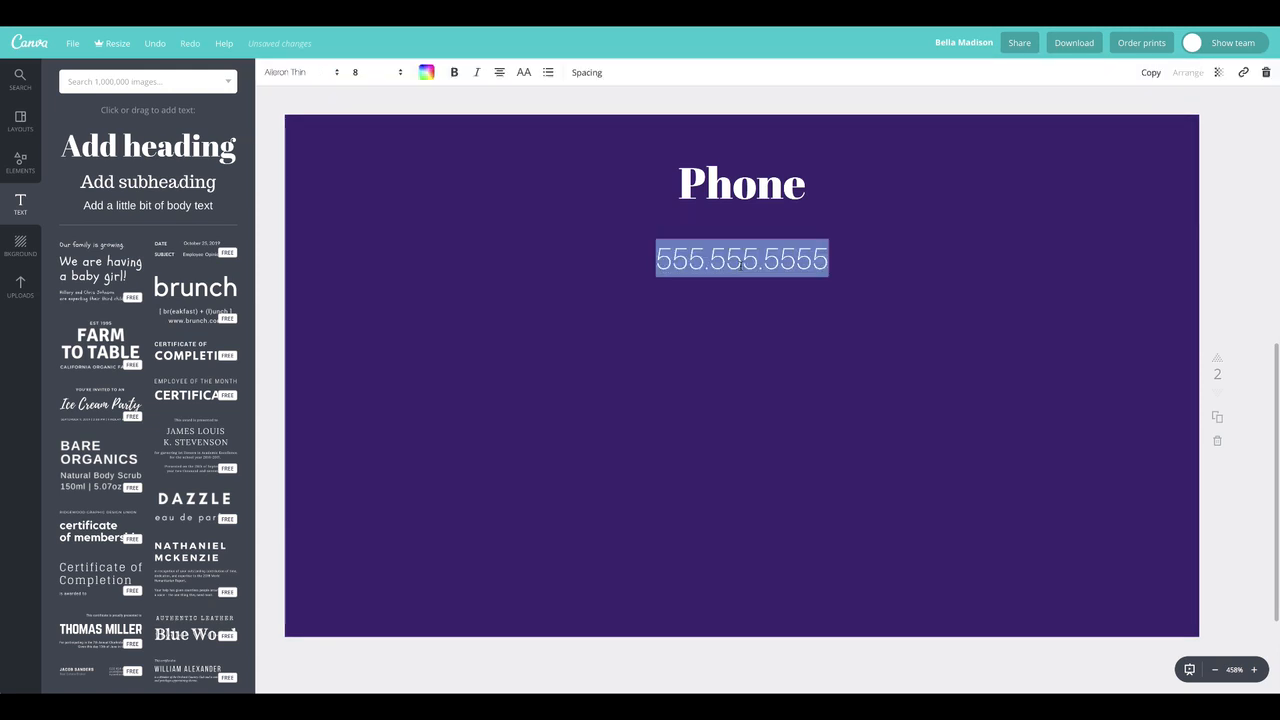
{"action": "left_click", "coordinate": [380, 80]}
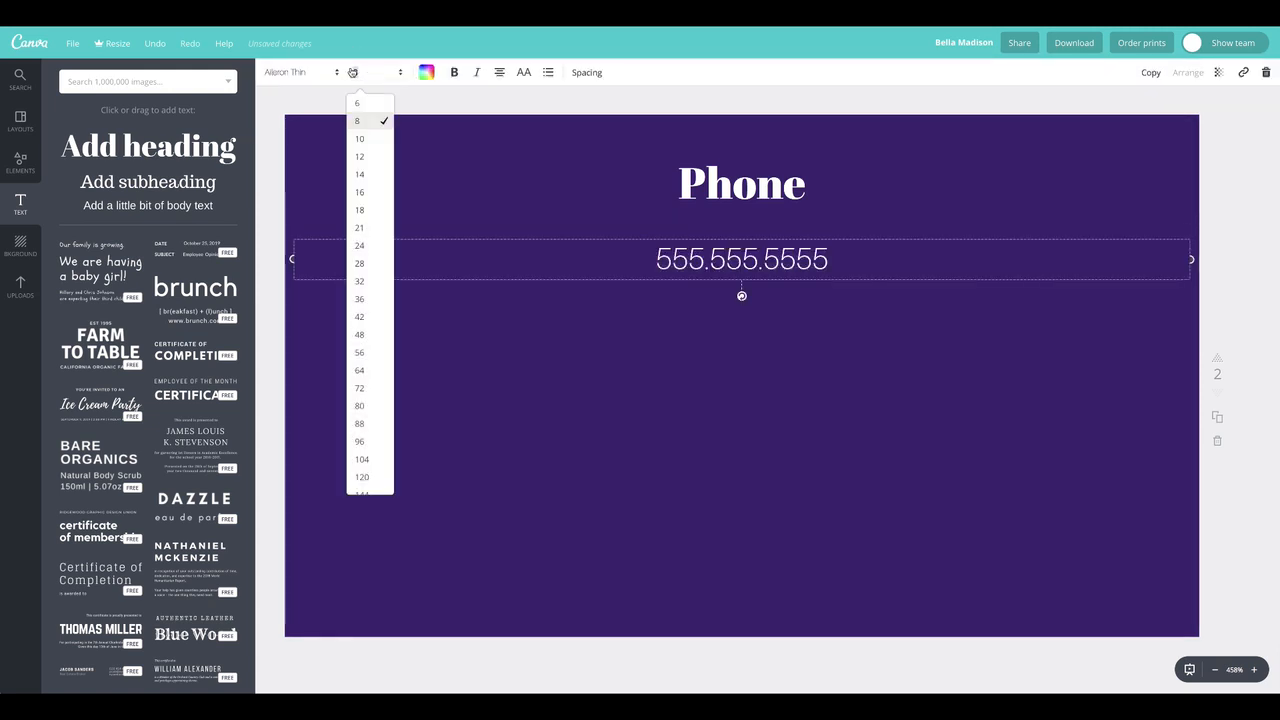
{"action": "left_click", "coordinate": [366, 107]}
{"action": "left_click", "coordinate": [544, 102]}
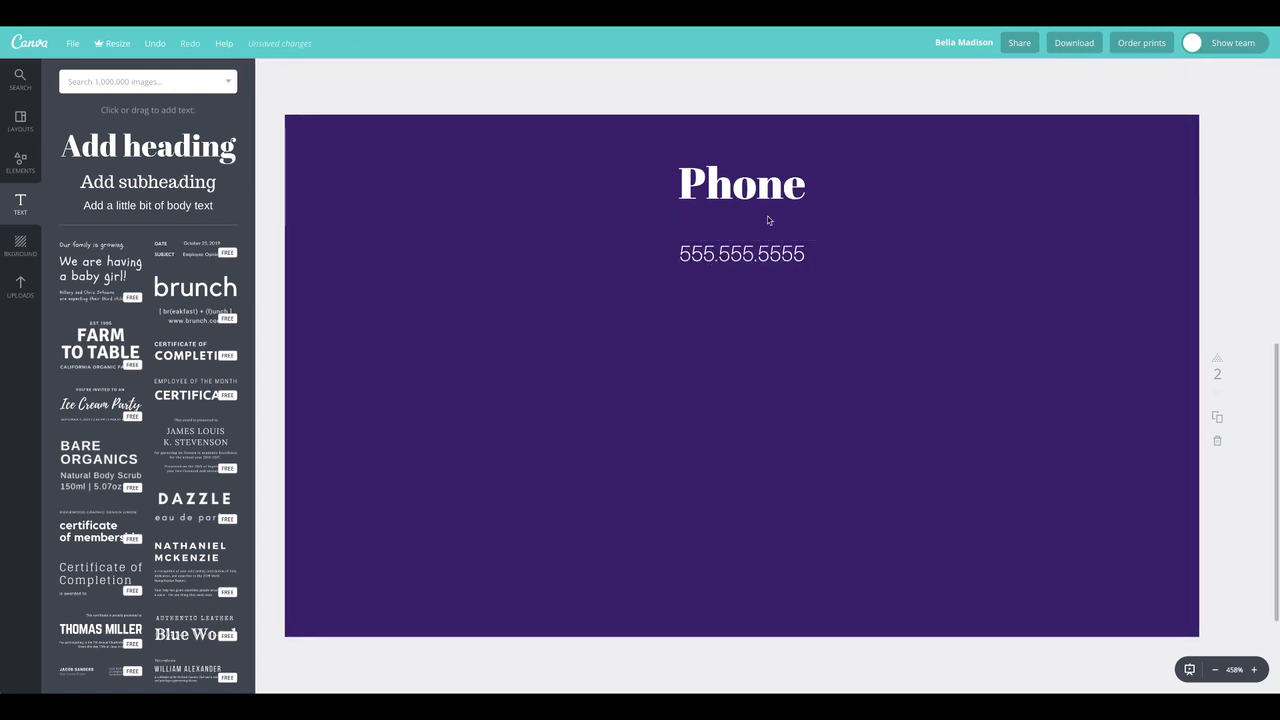
Set the letter spacing of the phone number line to 80
{"action": "left_click", "coordinate": [764, 256]}
{"action": "left_click", "coordinate": [580, 73]}
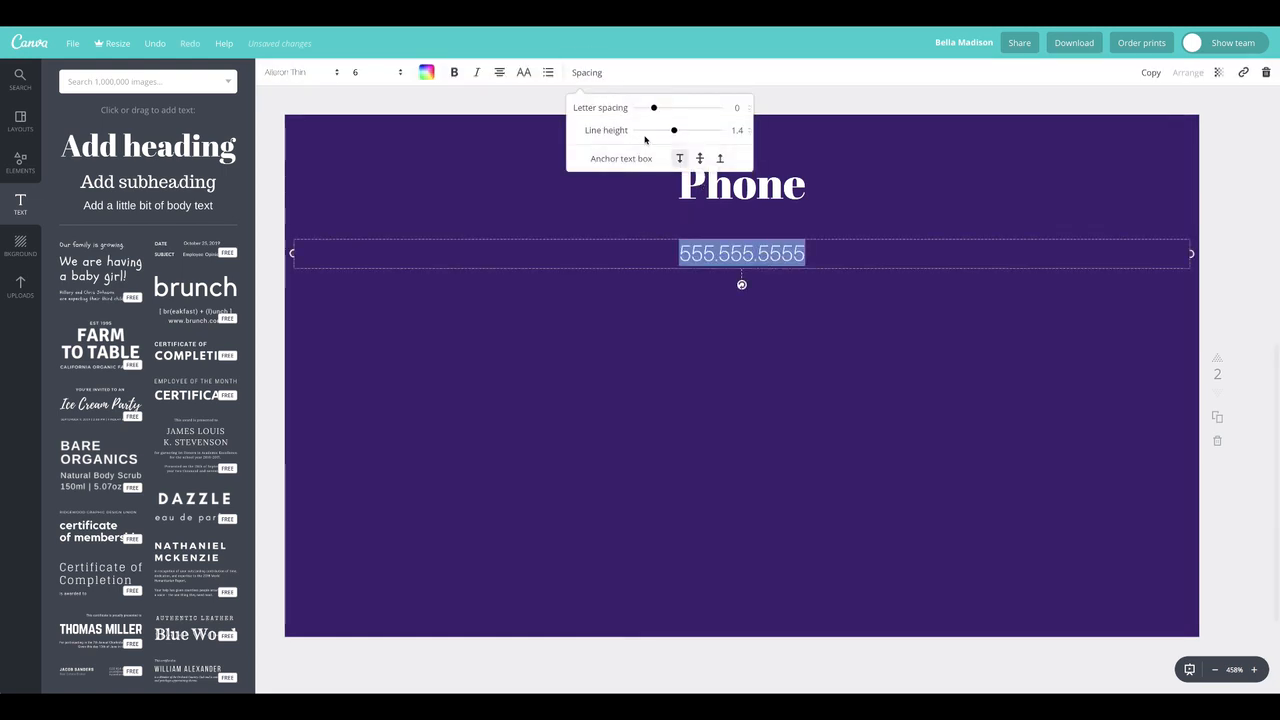
{"action": "left_click_drag", "start_coordinate": [654, 108], "coordinate": [661, 111]}
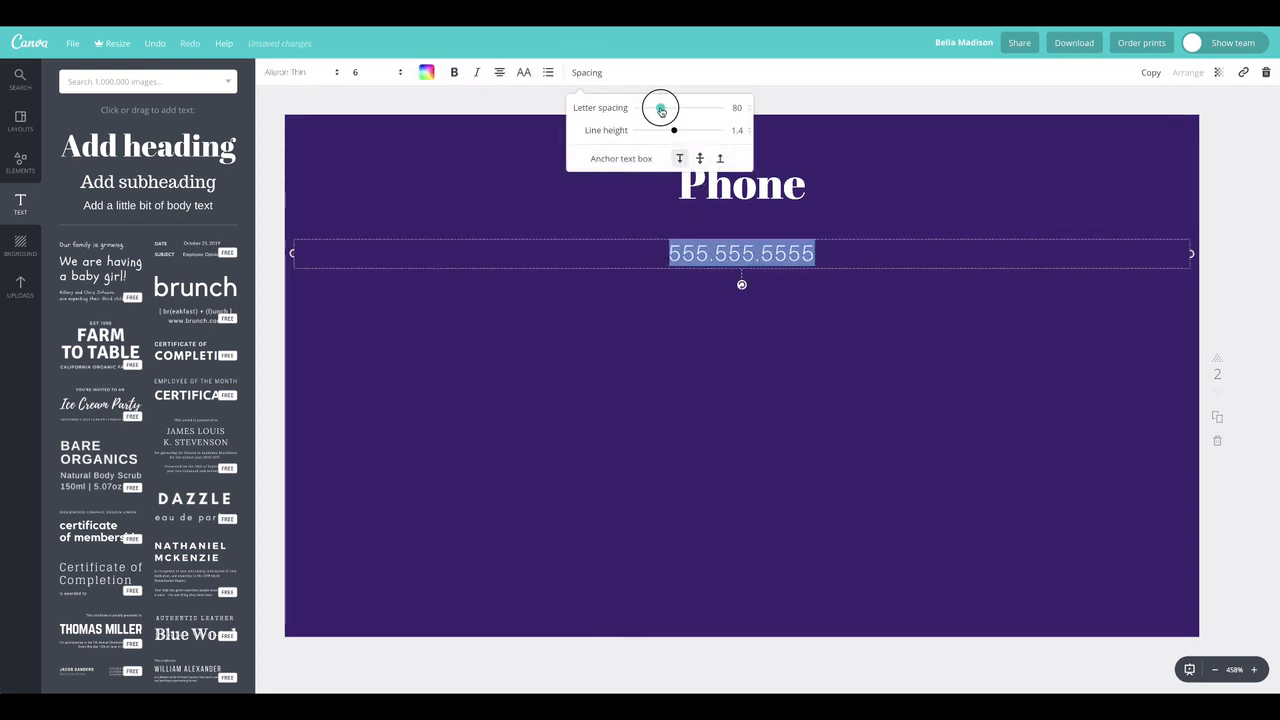
{"action": "left_click", "coordinate": [488, 122]}
Move the Phone heading down close to the phone number and set its font size to 10
{"action": "left_click_drag", "start_coordinate": [751, 204], "coordinate": [755, 224]}
{"action": "double_click", "coordinate": [755, 214]}
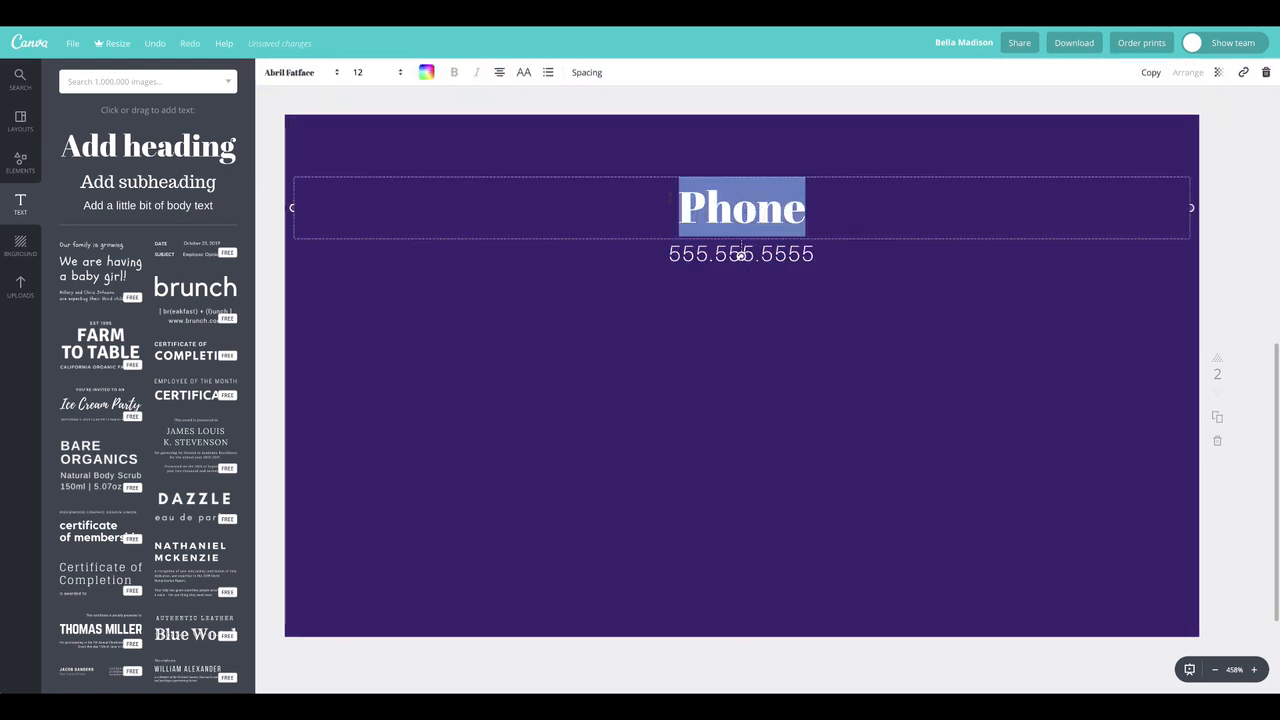
{"action": "left_click", "coordinate": [382, 72]}
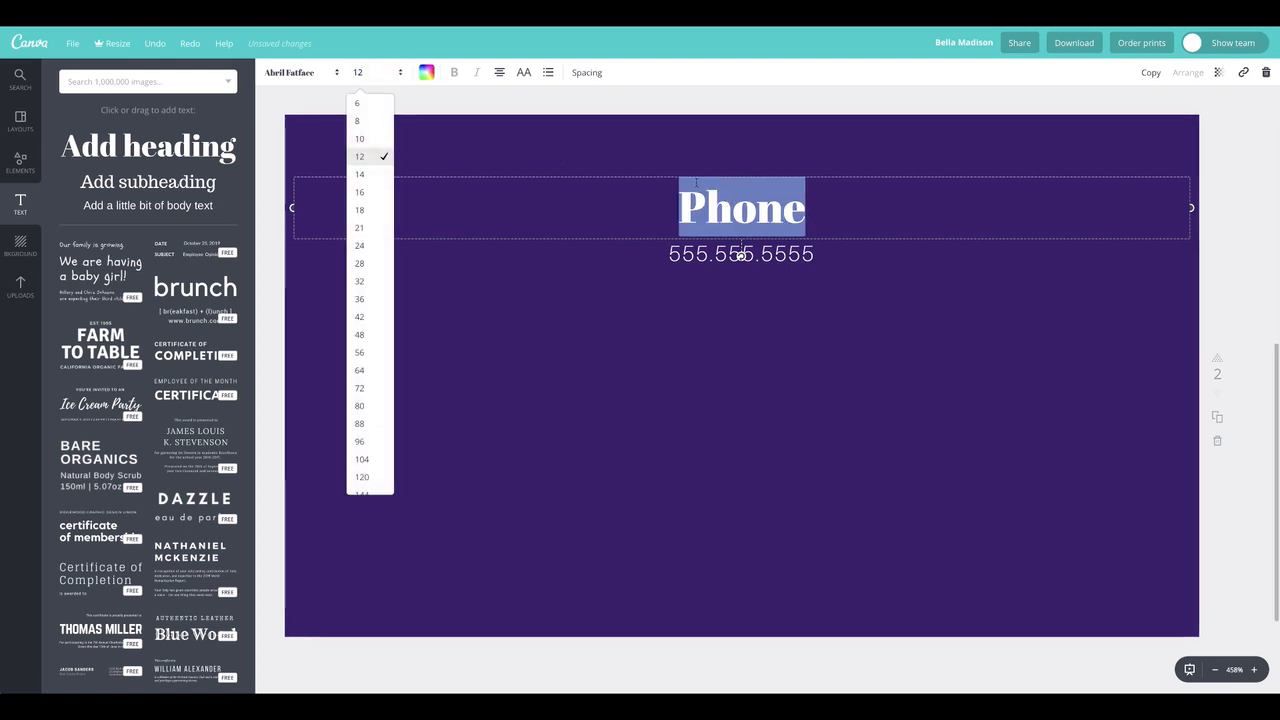
{"action": "left_click", "coordinate": [370, 138]}
Move the Phone heading up near the page's top edge and bring the phone number up close beneath it, both centred
{"action": "left_click_drag", "start_coordinate": [741, 193], "coordinate": [741, 168]}
{"action": "left_click_drag", "start_coordinate": [747, 244], "coordinate": [746, 203]}
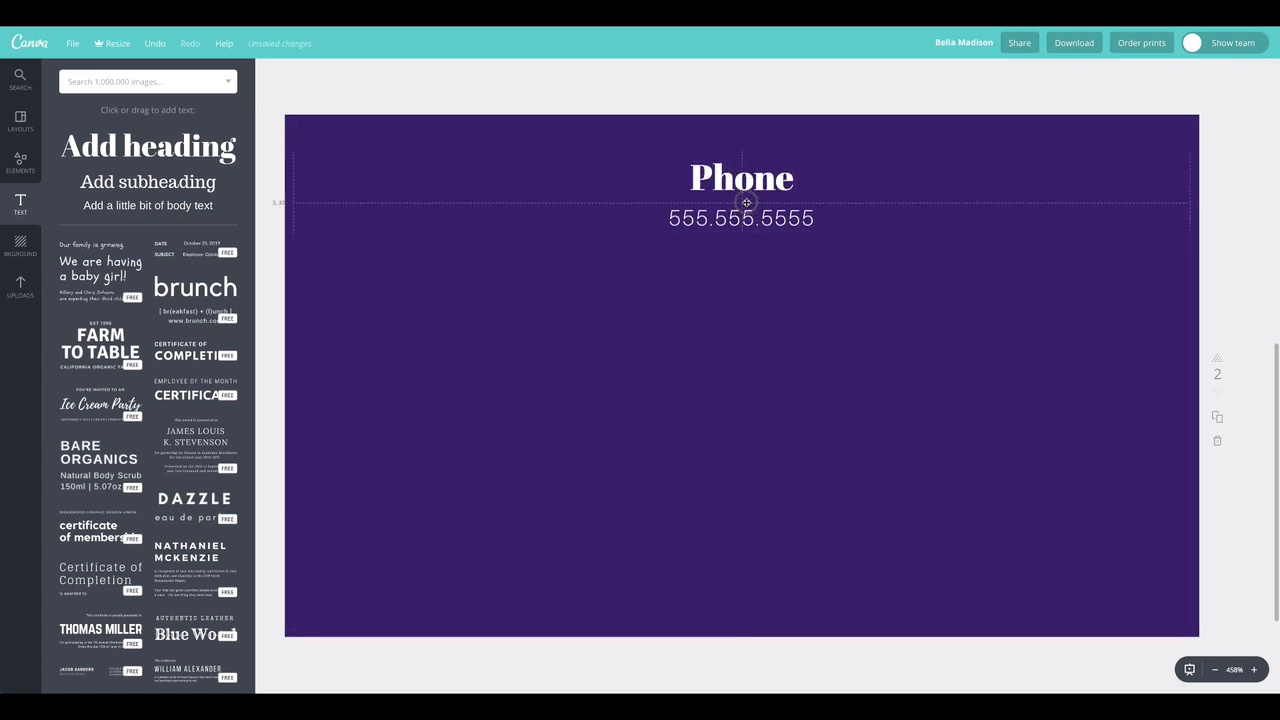
{"action": "left_click_drag", "start_coordinate": [738, 178], "coordinate": [733, 178]}
{"action": "left_click", "coordinate": [708, 96]}
Group the Phone heading with the phone number line and duplicate the group
{"action": "left_click_drag", "start_coordinate": [707, 82], "coordinate": [775, 238]}
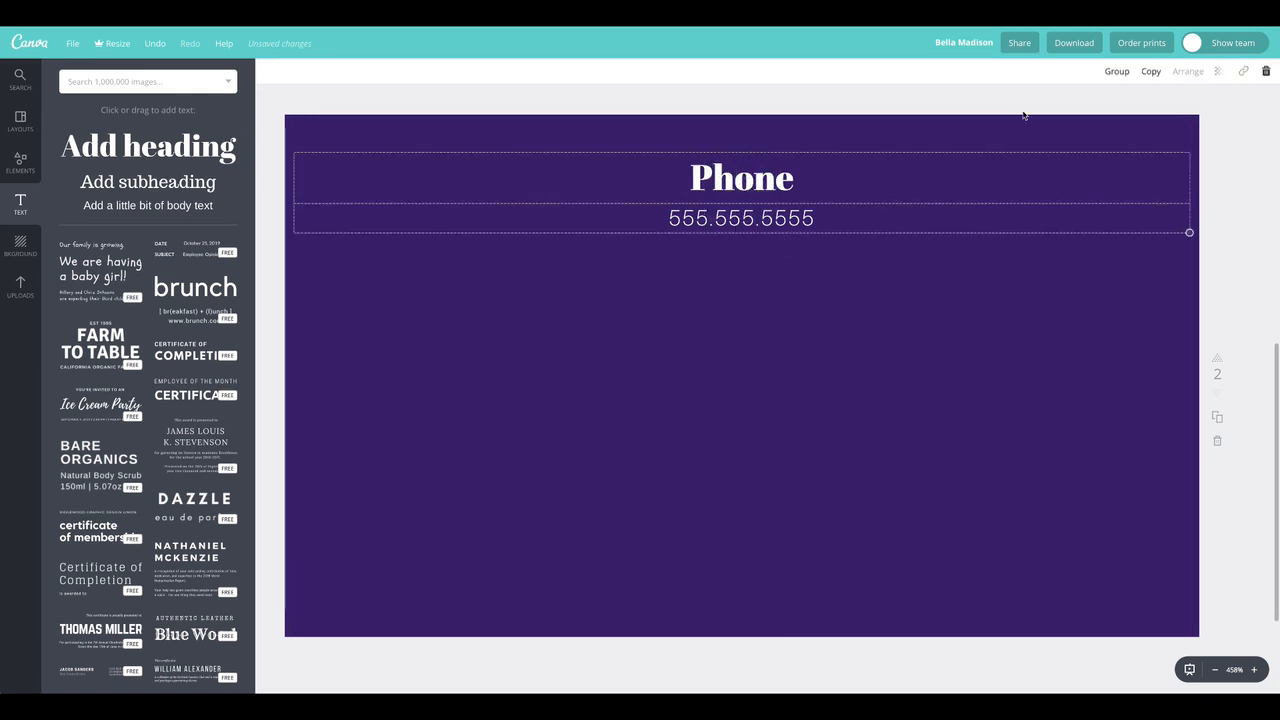
{"action": "left_click", "coordinate": [1117, 72]}
{"action": "left_click", "coordinate": [1151, 72]}
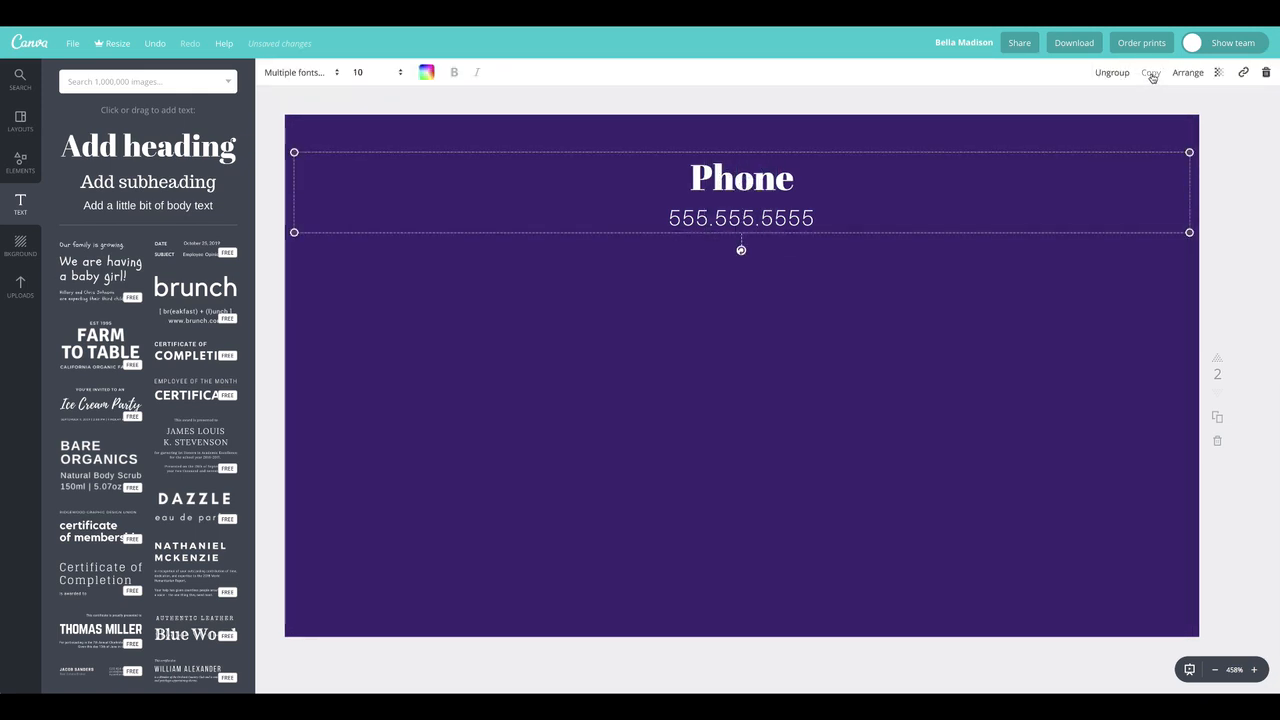
Centre the duplicated Phone group below the original and ungroup it
{"action": "left_click_drag", "start_coordinate": [833, 263], "coordinate": [755, 301]}
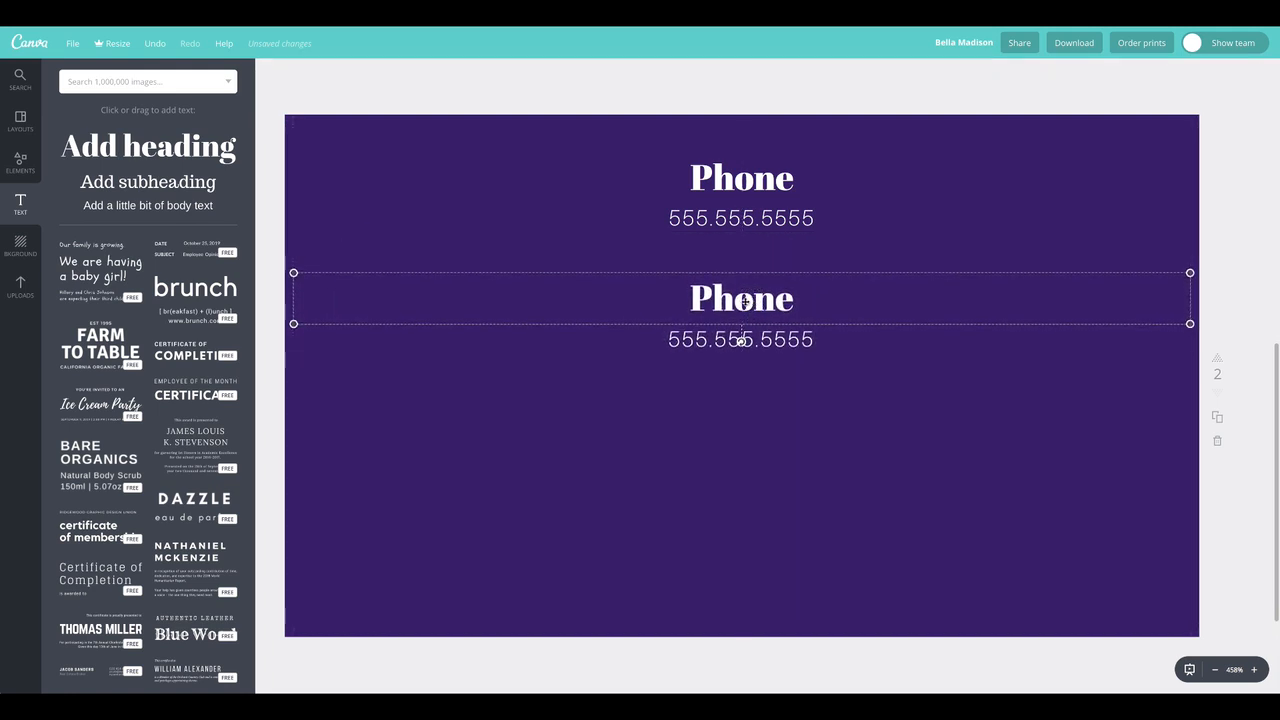
{"action": "left_click", "coordinate": [764, 299]}
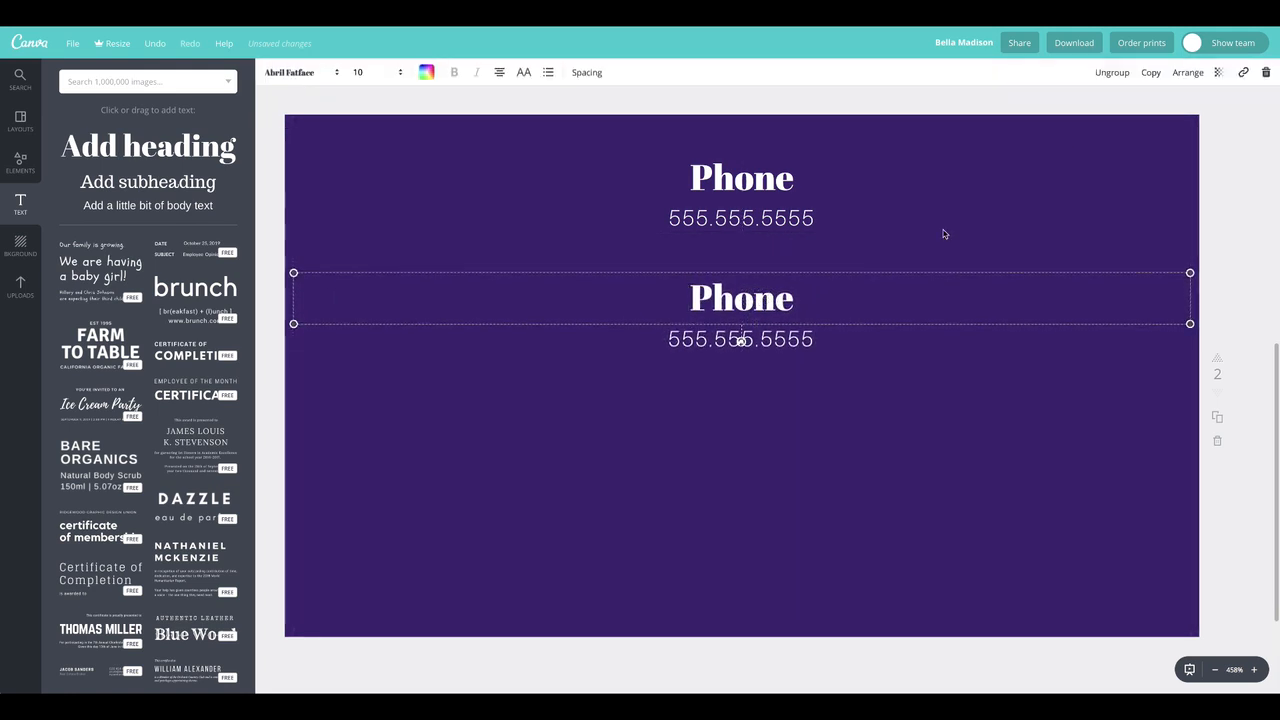
{"action": "left_click", "coordinate": [1112, 72]}
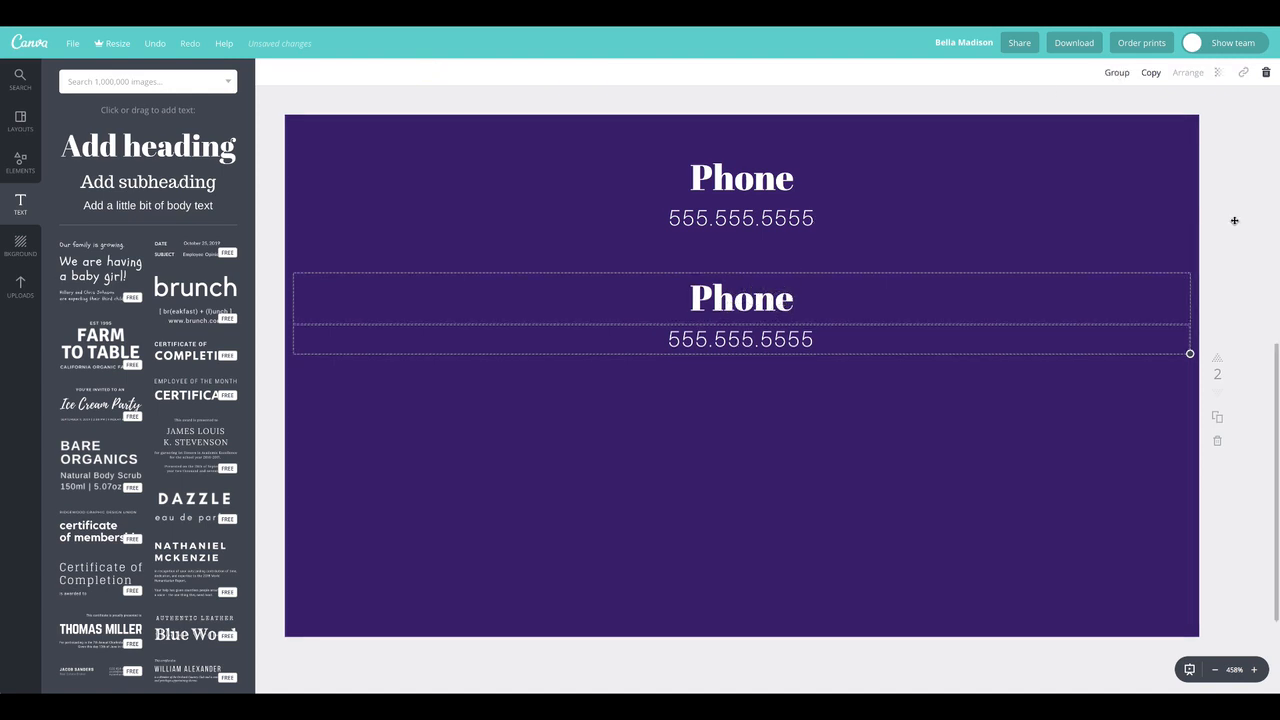
Change the duplicated Phone heading's text to "E-mail"
{"action": "double_click", "coordinate": [788, 298]}
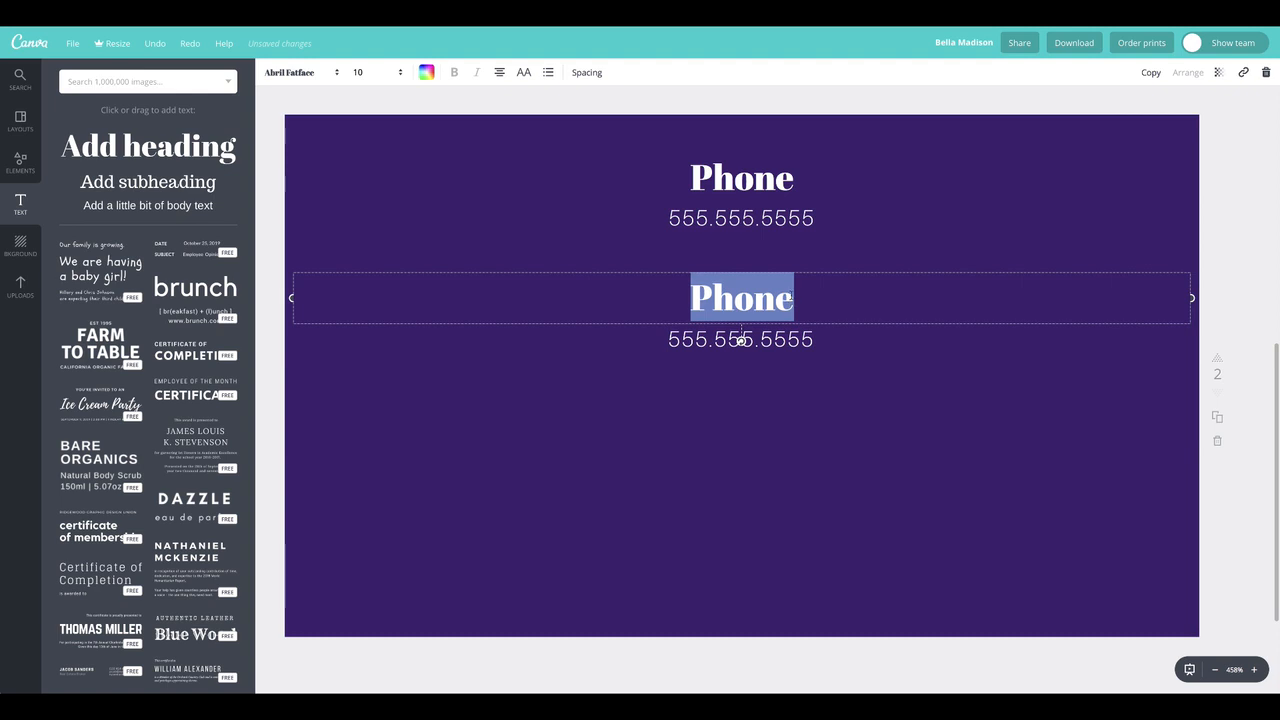
{"action": "type", "text": "Email"}
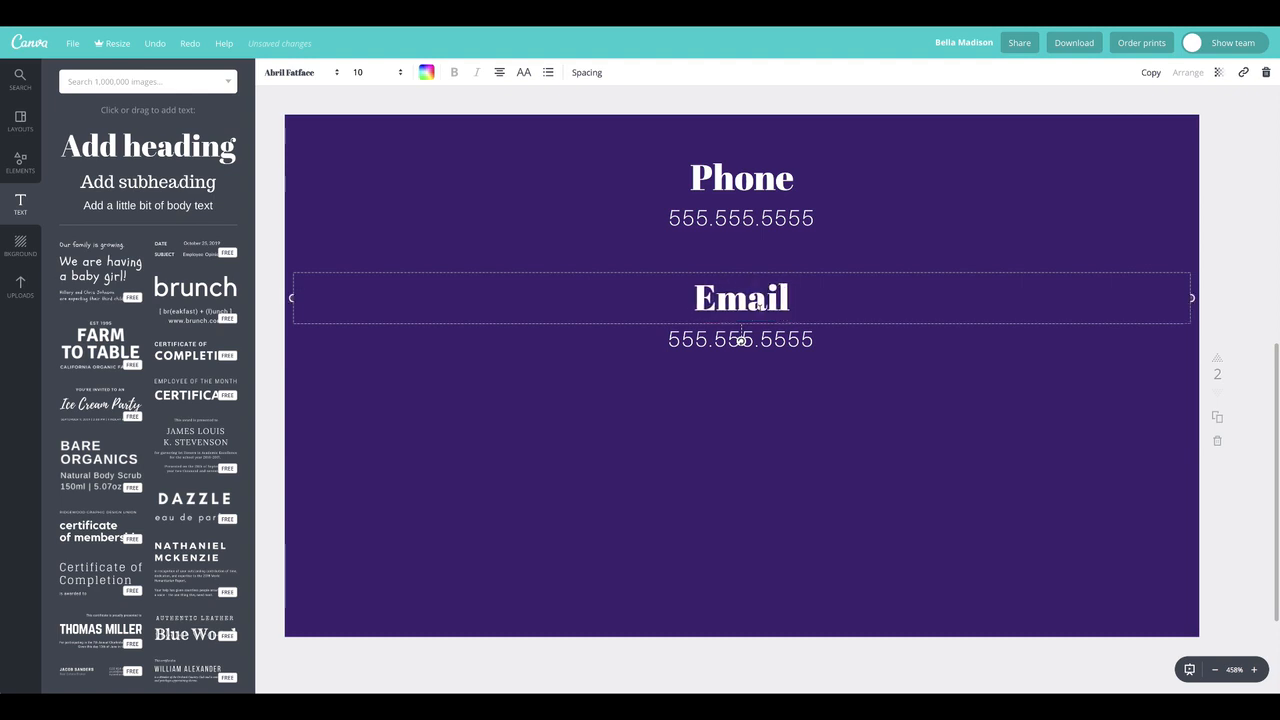
{"action": "key", "text": "Left"}
{"action": "key", "text": "Left"}
{"action": "key", "text": "Left"}
{"action": "key", "text": "Left"}
{"action": "type", "text": "-"}
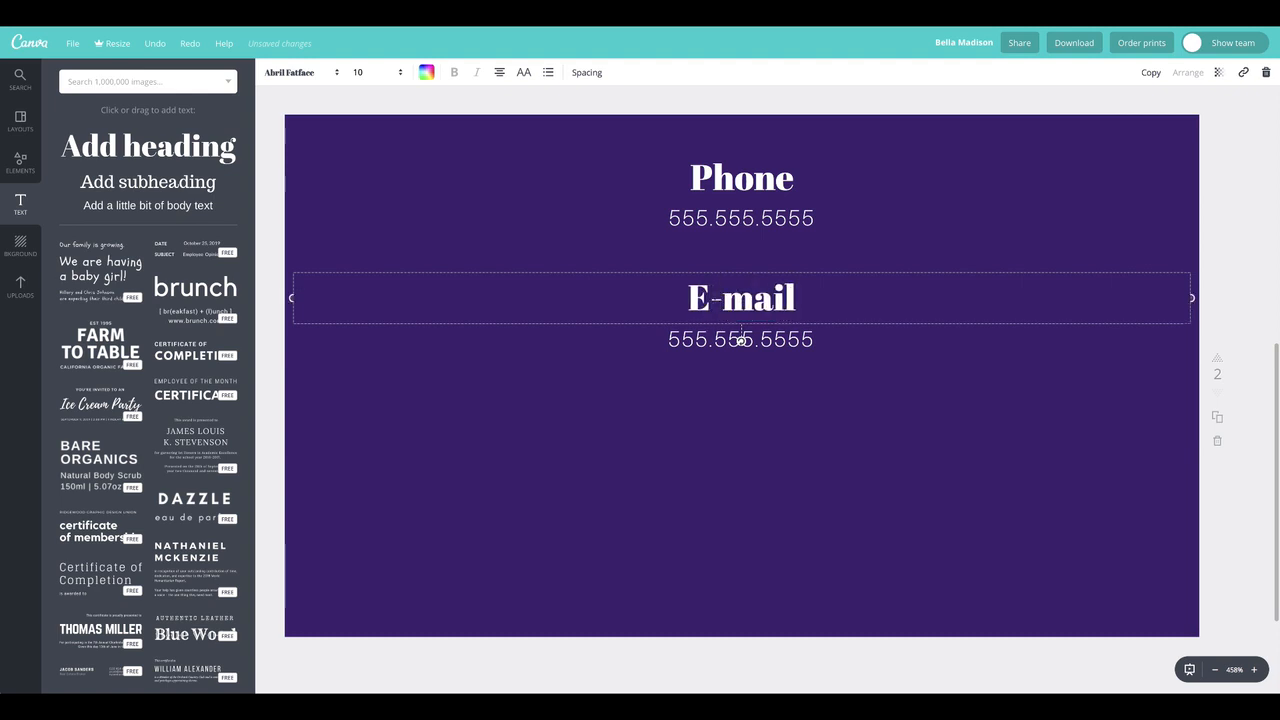
Replace the phone number under the E-mail heading with the sample e-mail address
{"action": "left_click", "coordinate": [741, 340]}
{"action": "double_click", "coordinate": [737, 340]}
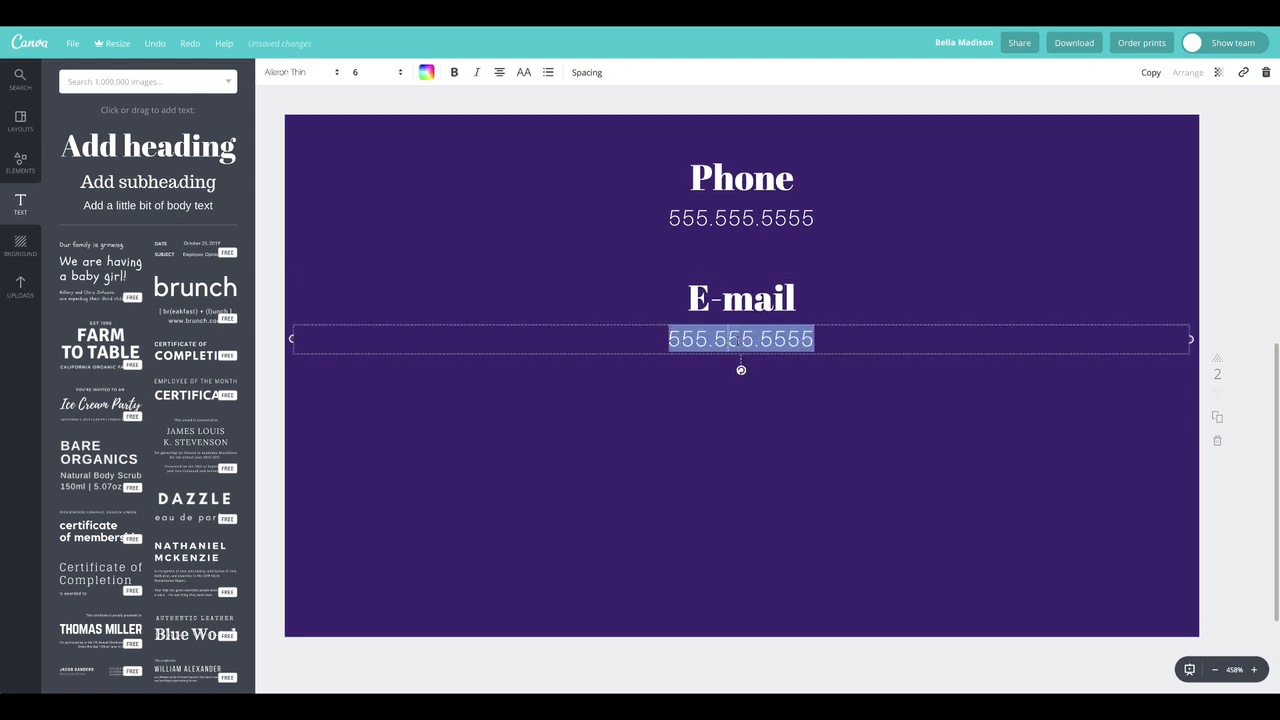
{"action": "type", "text": "email@hotmail.com"}
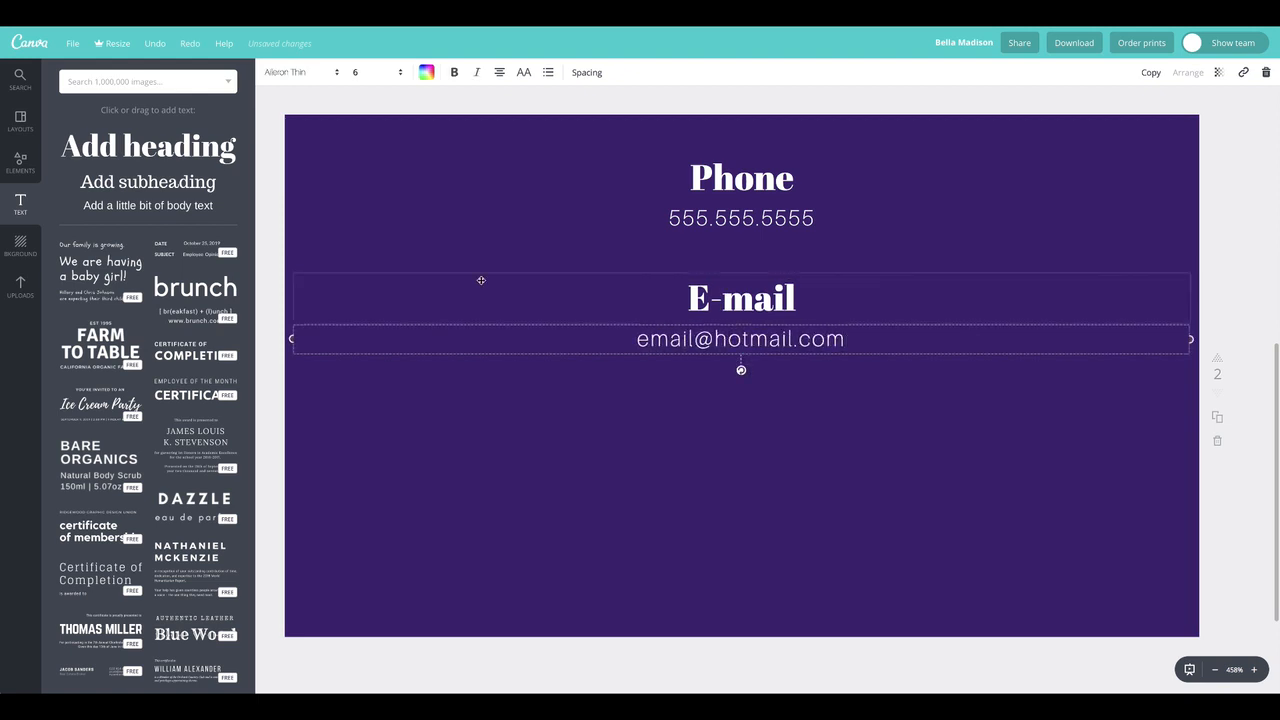
{"action": "left_click", "coordinate": [777, 202]}
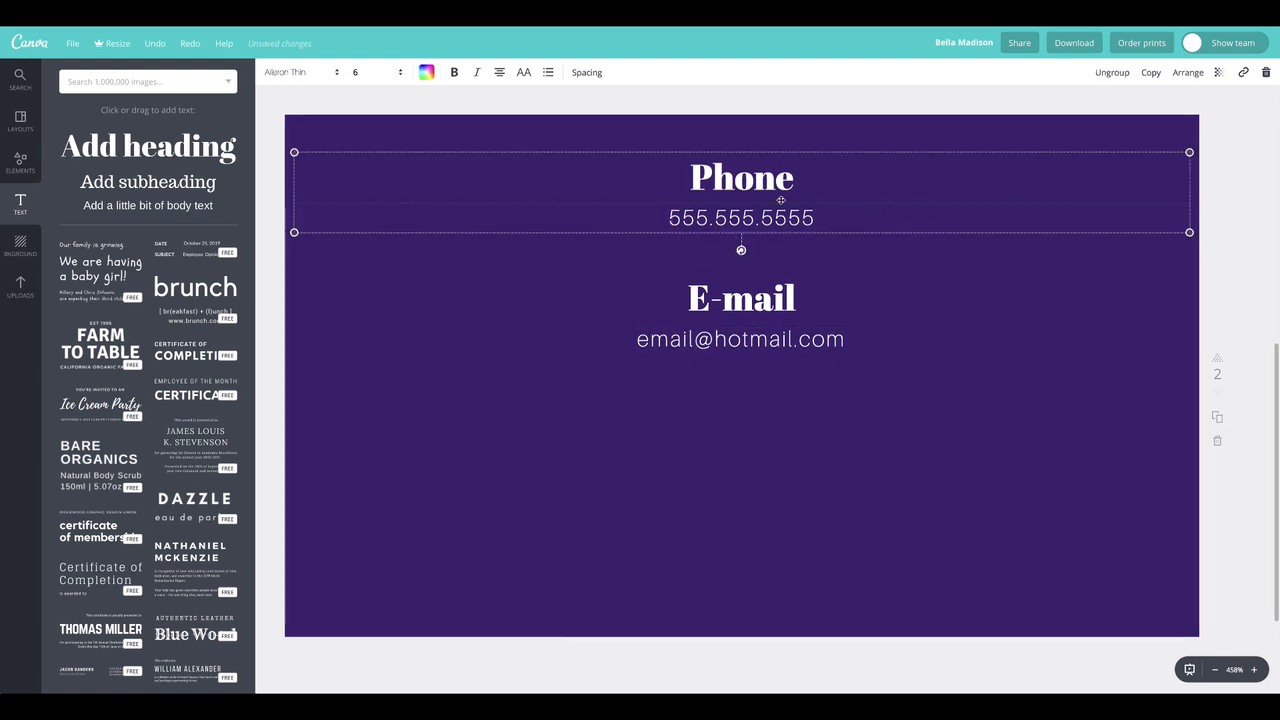
{"action": "left_click", "coordinate": [1222, 260]}
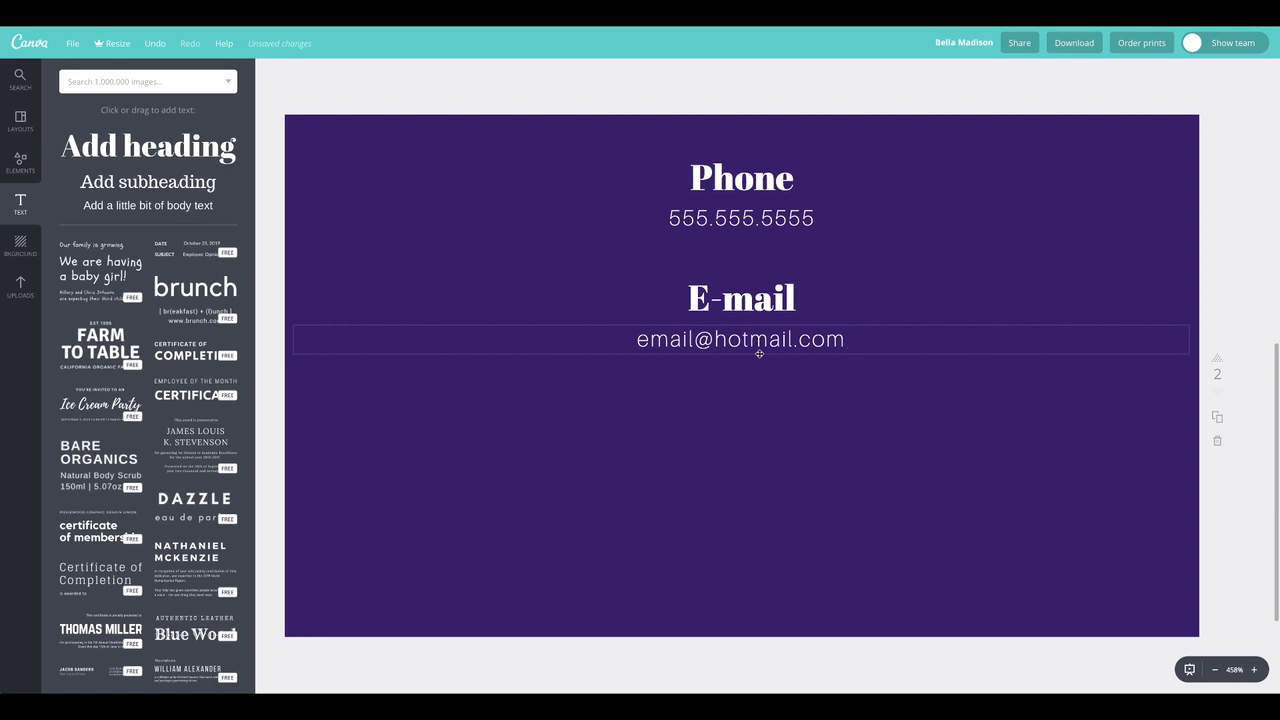
Duplicate the e-mail address line, centre the copy in the page's lower part, and change its text to "fakewebsite.com"
{"action": "left_click", "coordinate": [700, 340]}
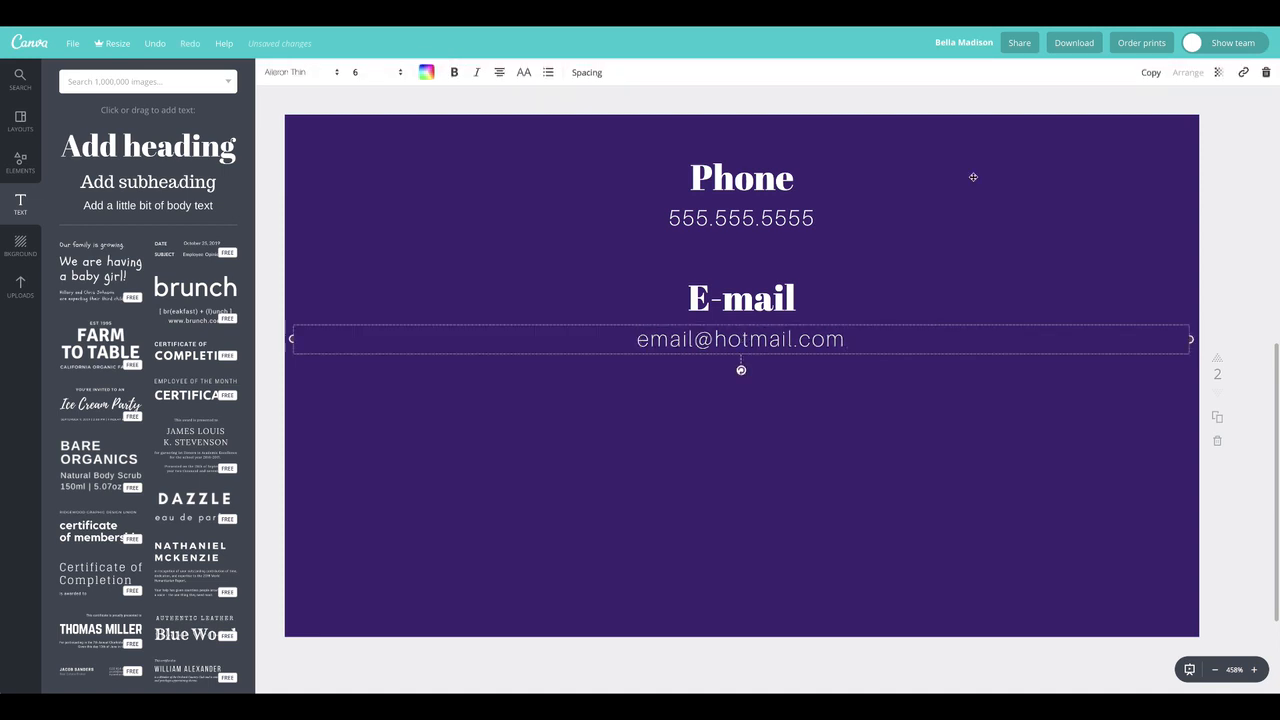
{"action": "left_click", "coordinate": [1153, 73]}
{"action": "left_click_drag", "start_coordinate": [850, 420], "coordinate": [772, 480]}
{"action": "double_click", "coordinate": [770, 480]}
{"action": "triple_click", "coordinate": [770, 480]}
{"action": "type", "text": "w"}
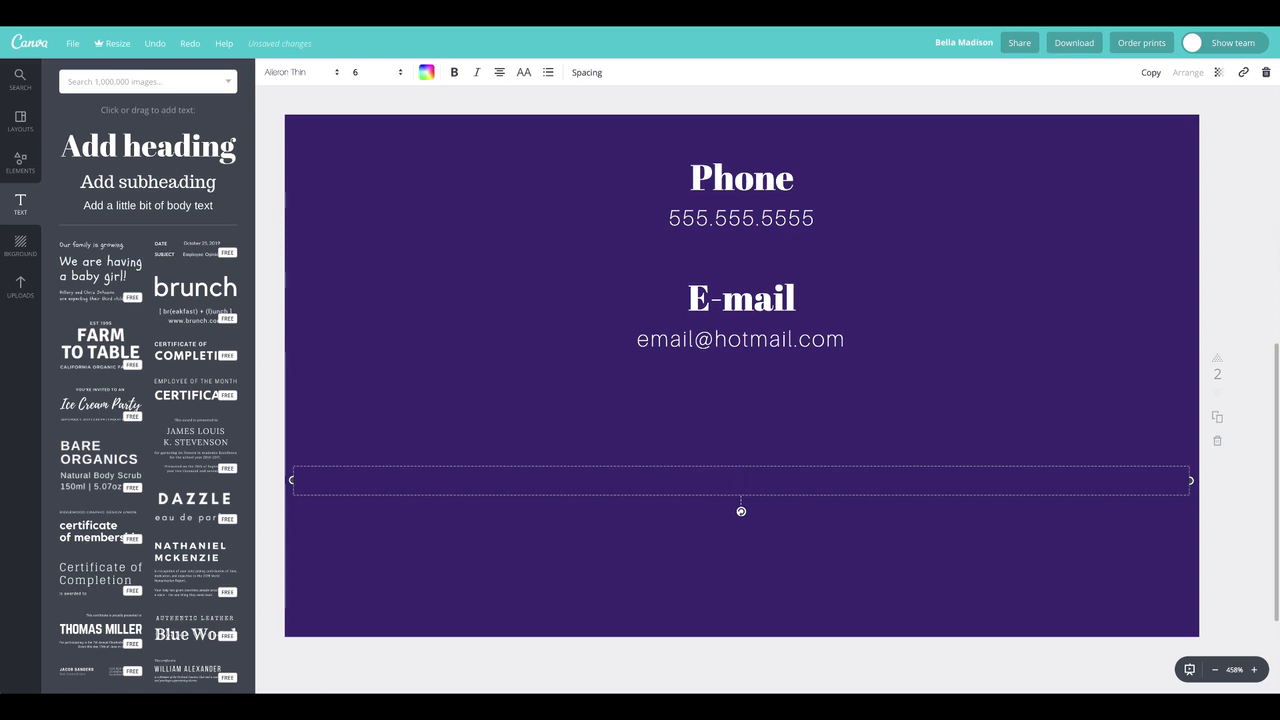
{"action": "type", "text": "akewebsite.com"}
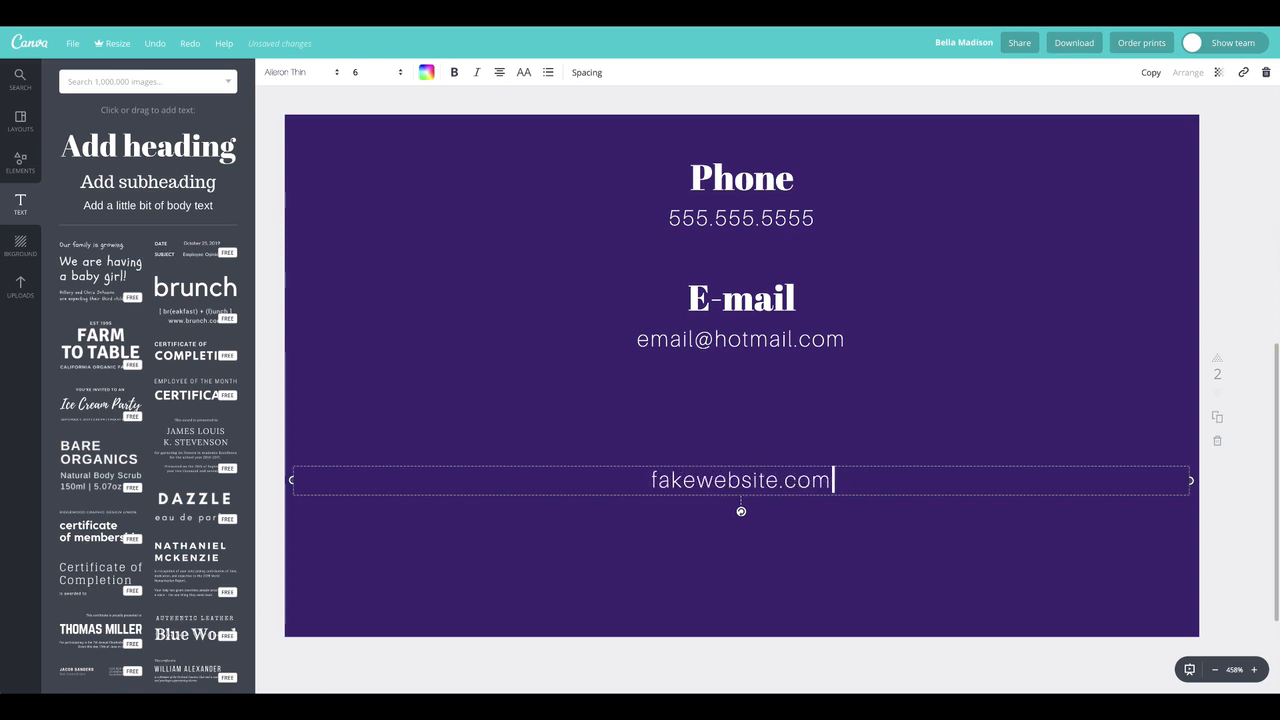
{"action": "triple_click", "coordinate": [751, 478]}
{"action": "left_click", "coordinate": [538, 402]}
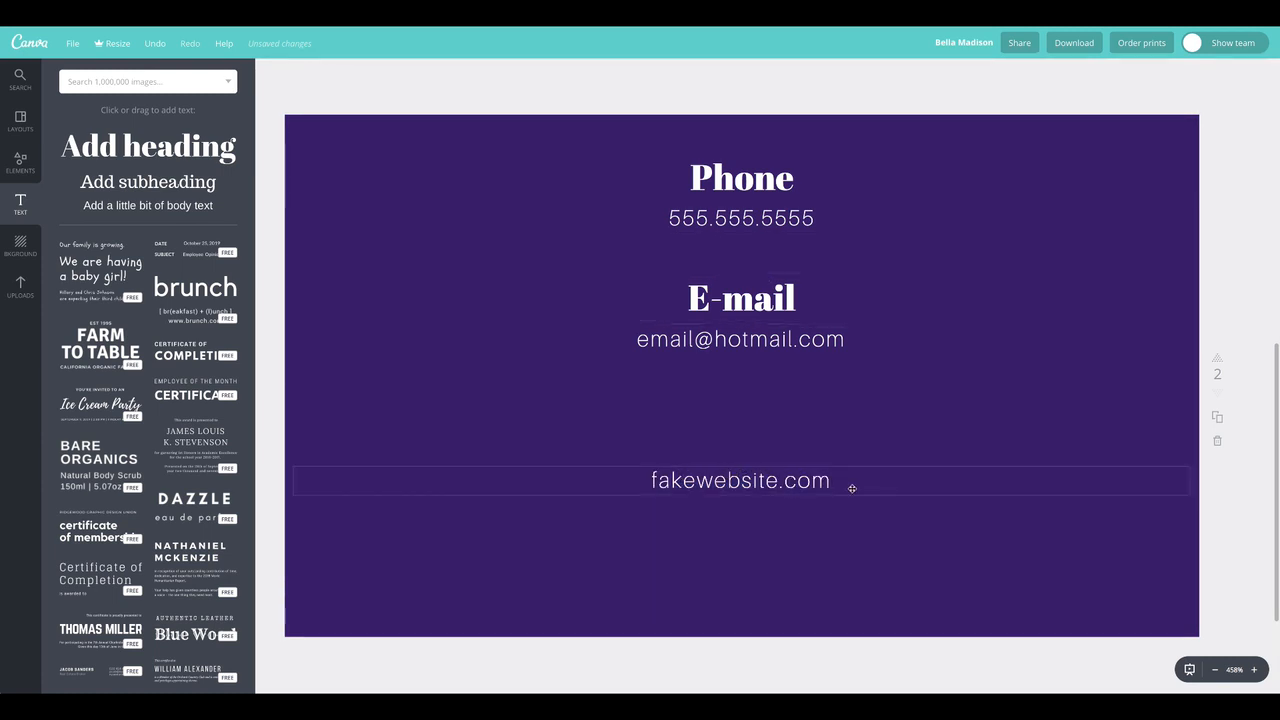
Enlarge the website line to font size 24 and make it all uppercase
{"action": "double_click", "coordinate": [737, 481]}
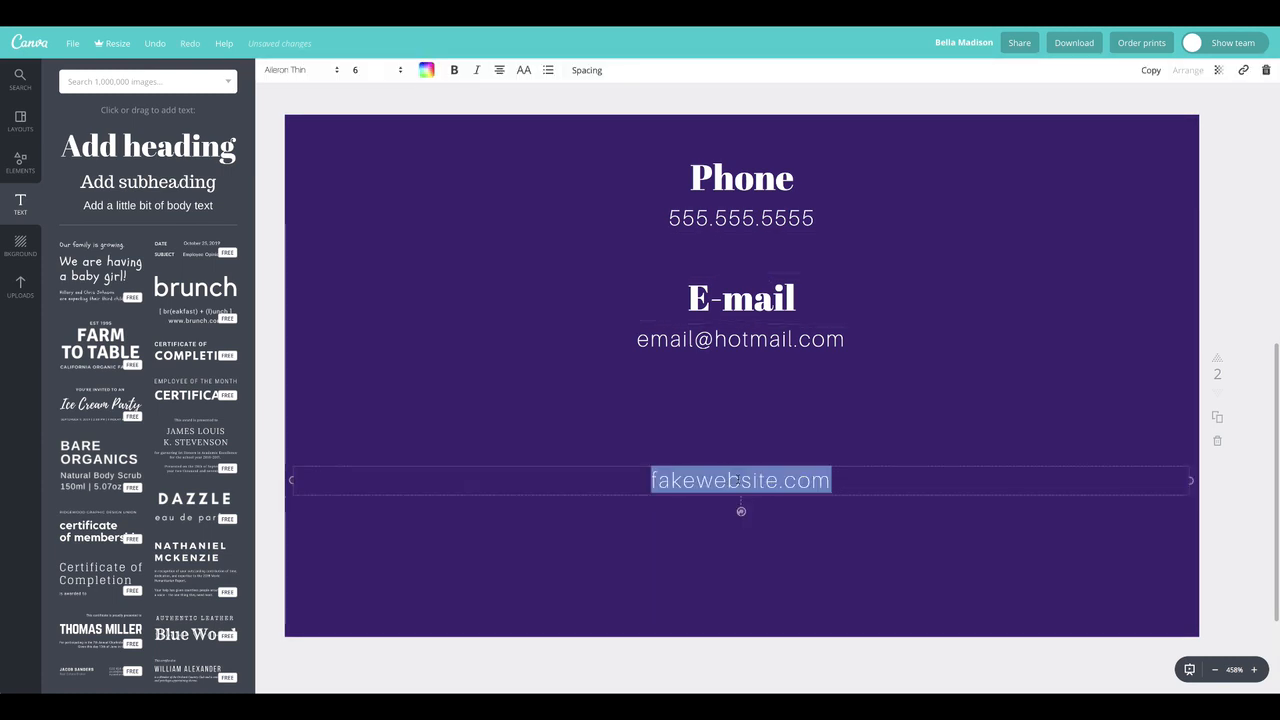
{"action": "left_click", "coordinate": [380, 73]}
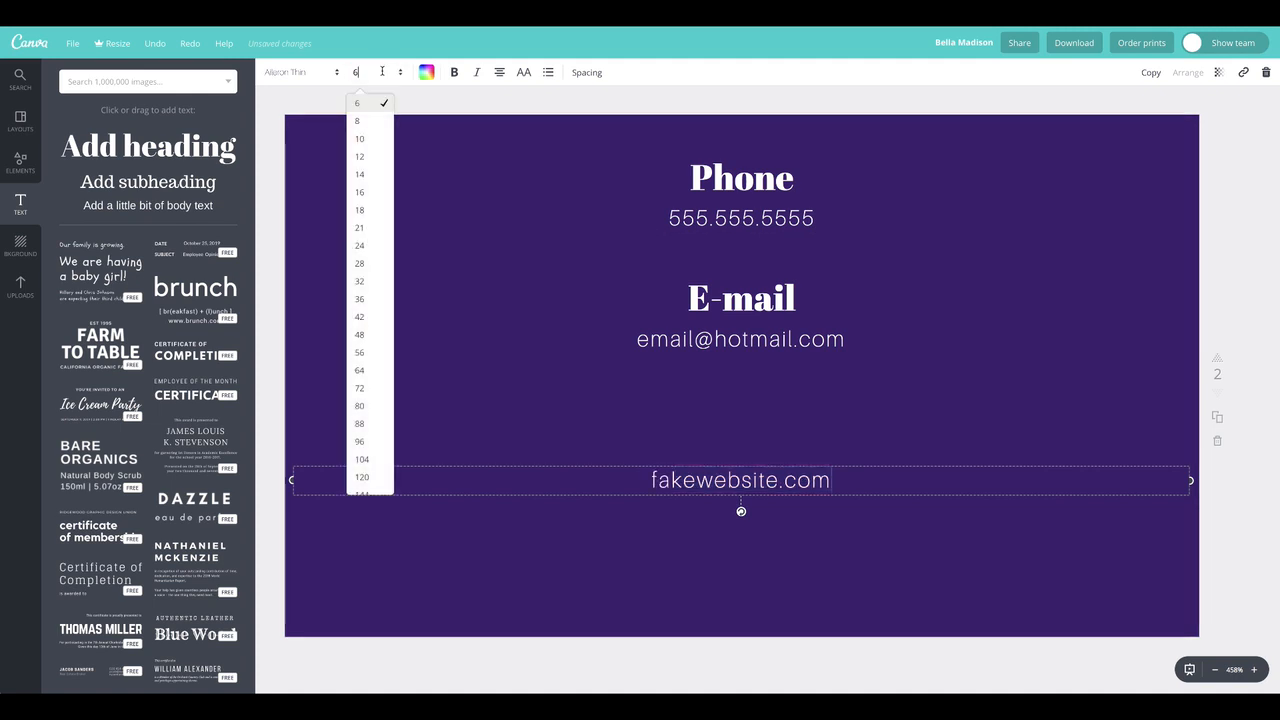
{"action": "left_click", "coordinate": [371, 313]}
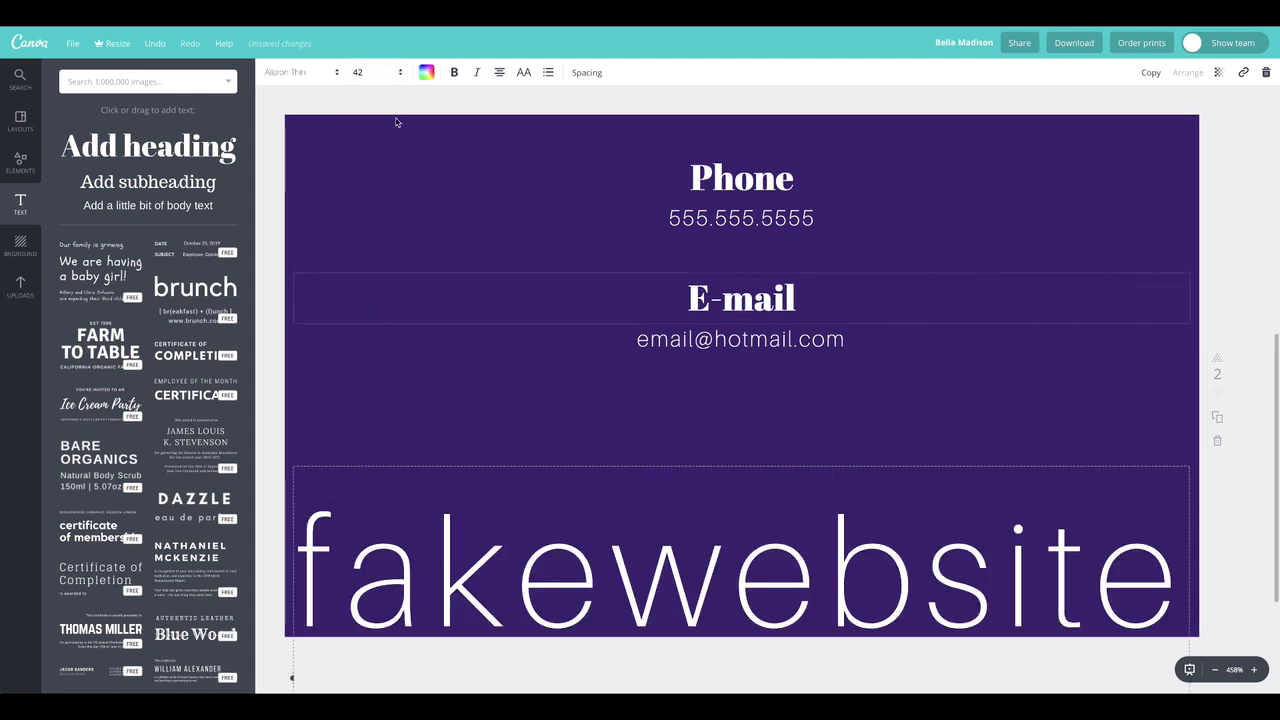
{"action": "left_click", "coordinate": [388, 72]}
{"action": "left_click", "coordinate": [371, 262]}
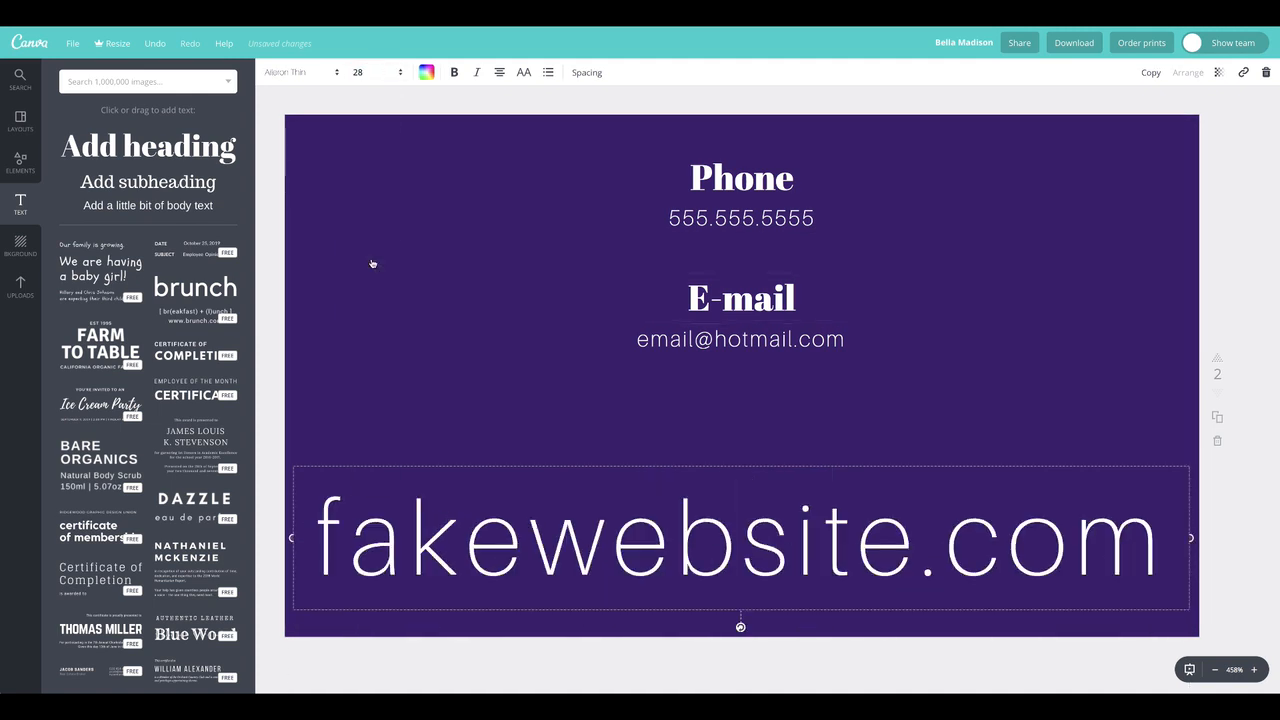
{"action": "left_click", "coordinate": [380, 74]}
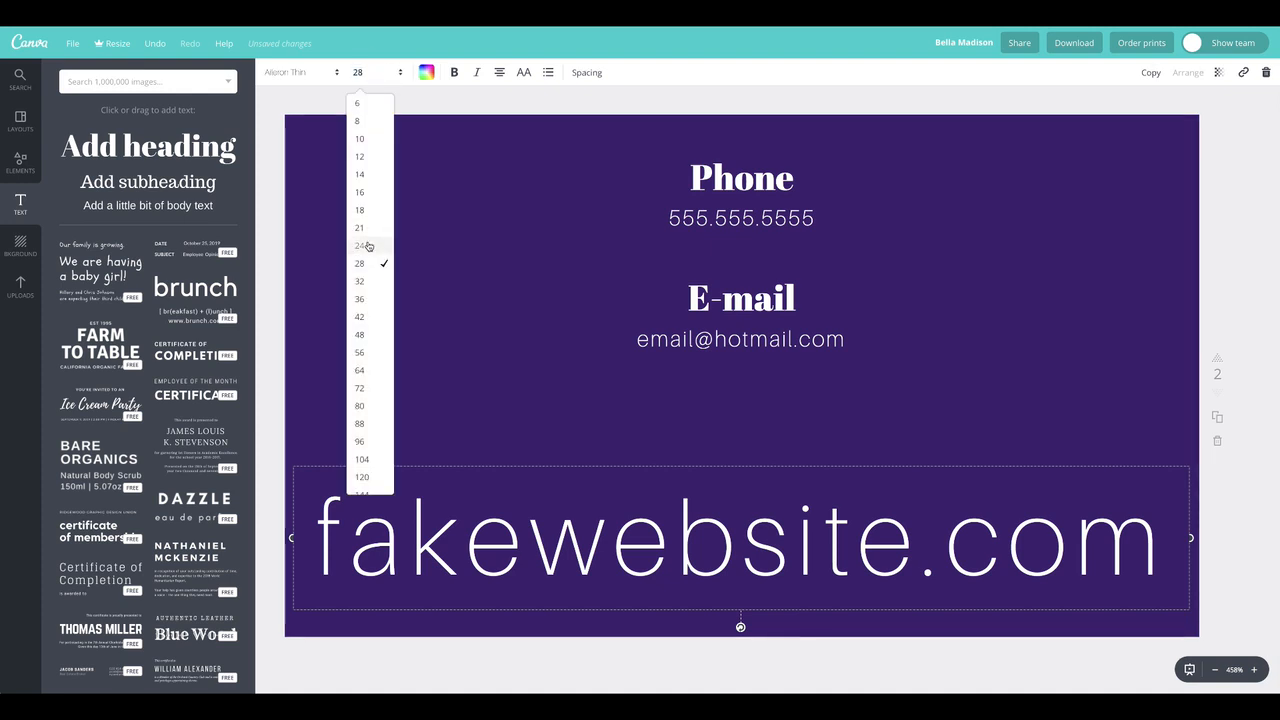
{"action": "left_click", "coordinate": [368, 246]}
{"action": "left_click", "coordinate": [523, 72]}
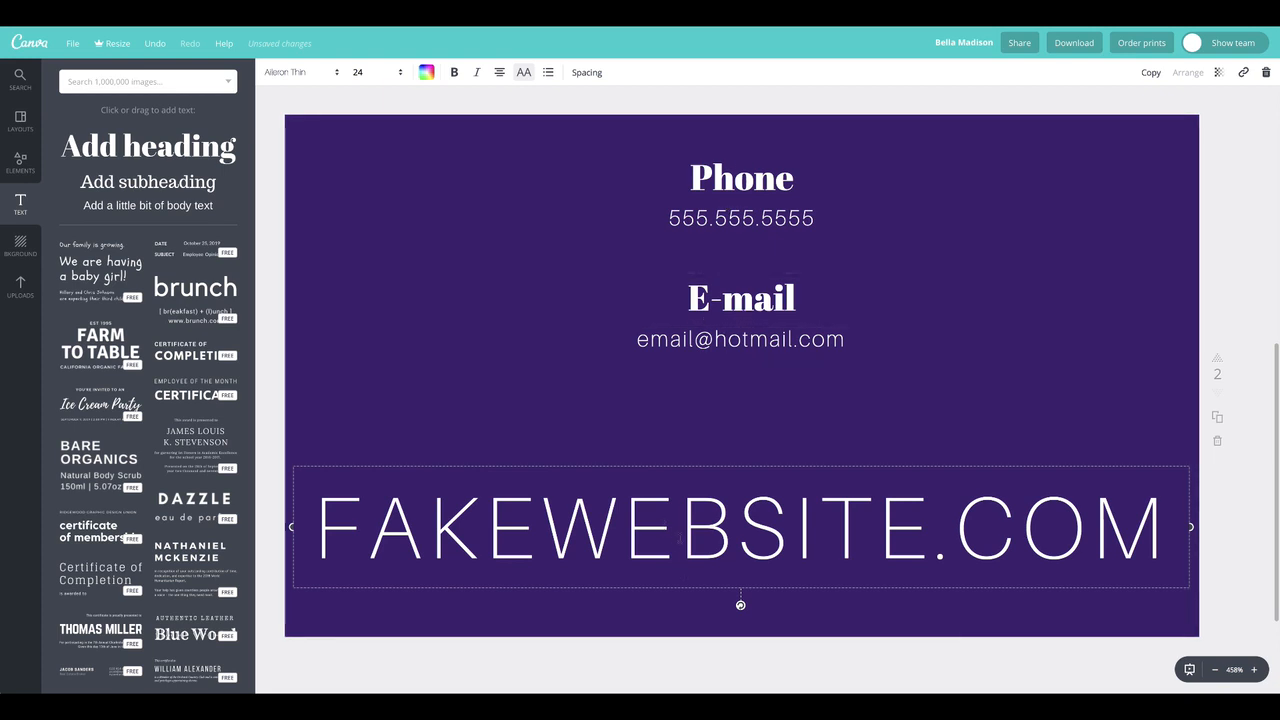
Recolour the website line with the document's medium purple and move it down towards the page's bottom edge
{"action": "left_click", "coordinate": [605, 533]}
{"action": "key", "text": "ctrl+a"}
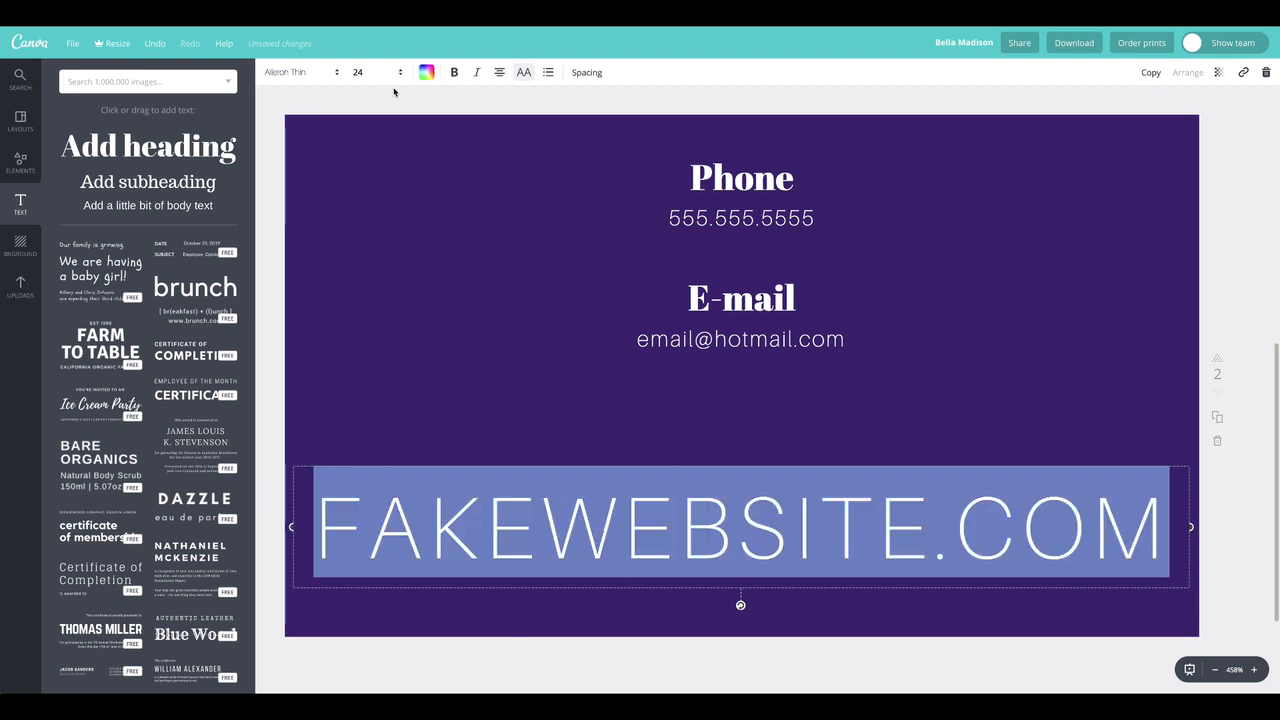
{"action": "left_click", "coordinate": [314, 73]}
{"action": "left_click", "coordinate": [422, 77]}
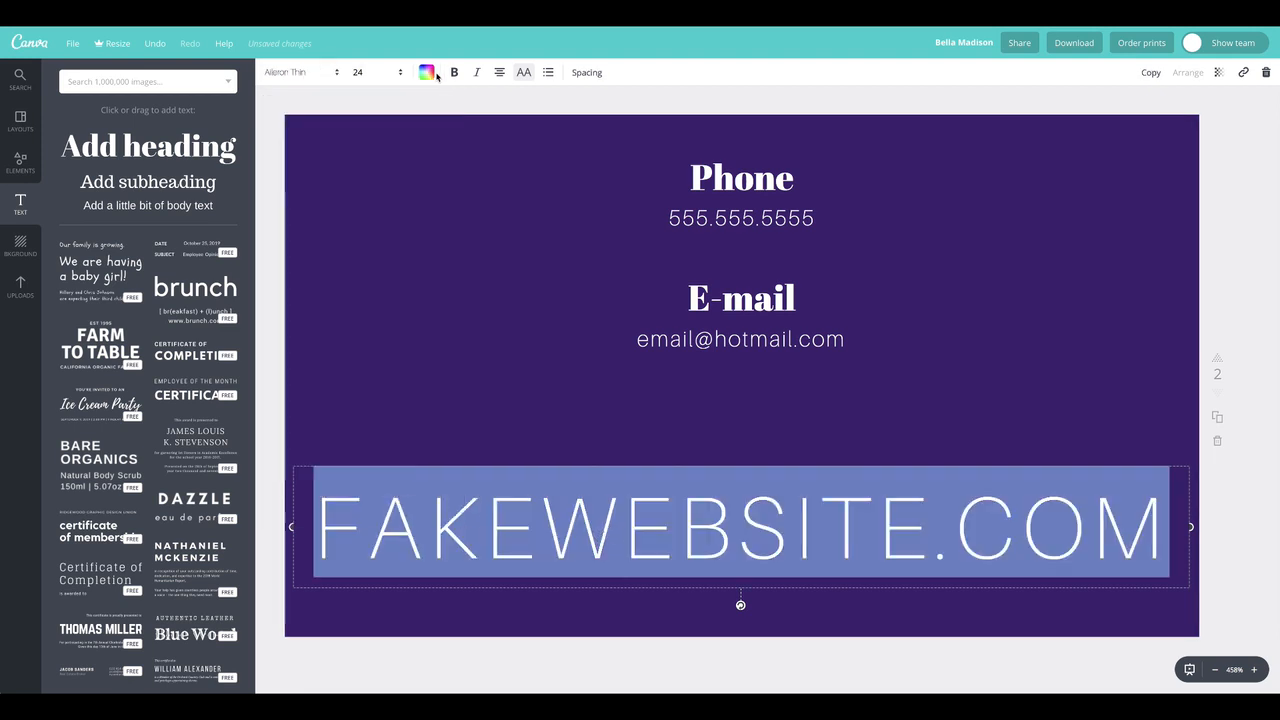
{"action": "left_click", "coordinate": [428, 77]}
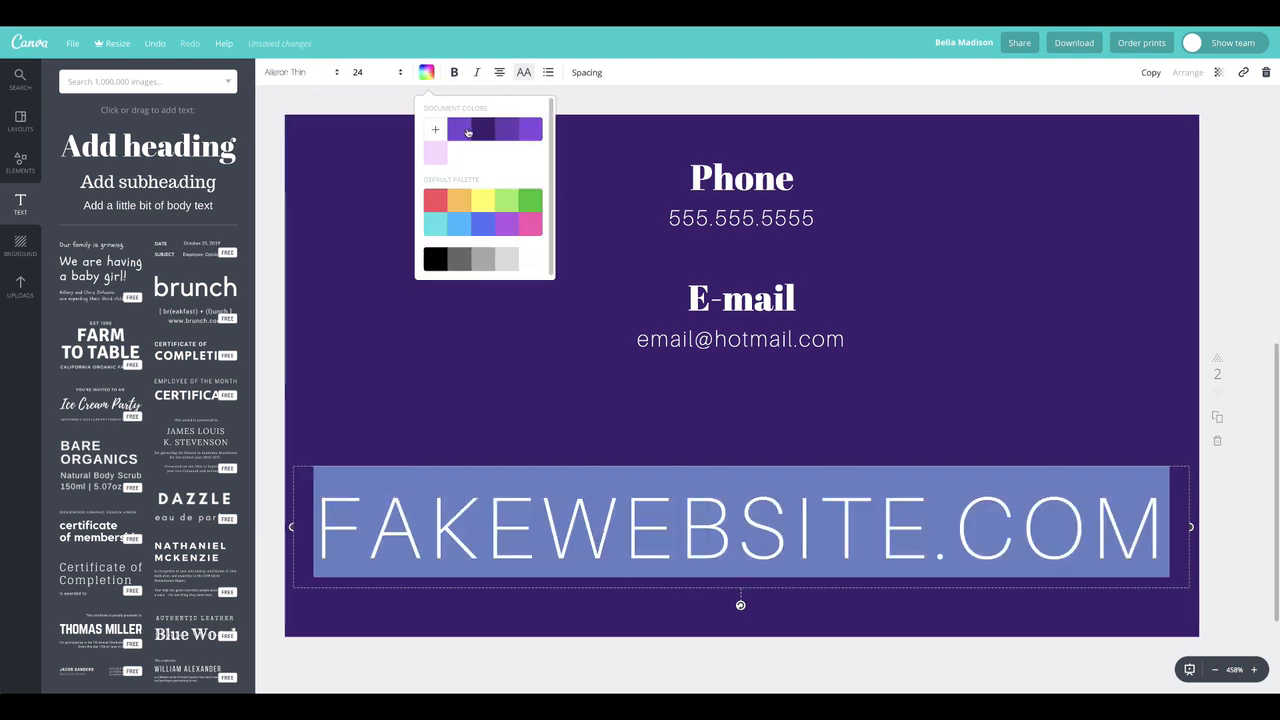
{"action": "left_click", "coordinate": [465, 133]}
{"action": "left_click", "coordinate": [380, 366]}
{"action": "left_click_drag", "start_coordinate": [751, 549], "coordinate": [749, 602]}
{"action": "left_click", "coordinate": [755, 580]}
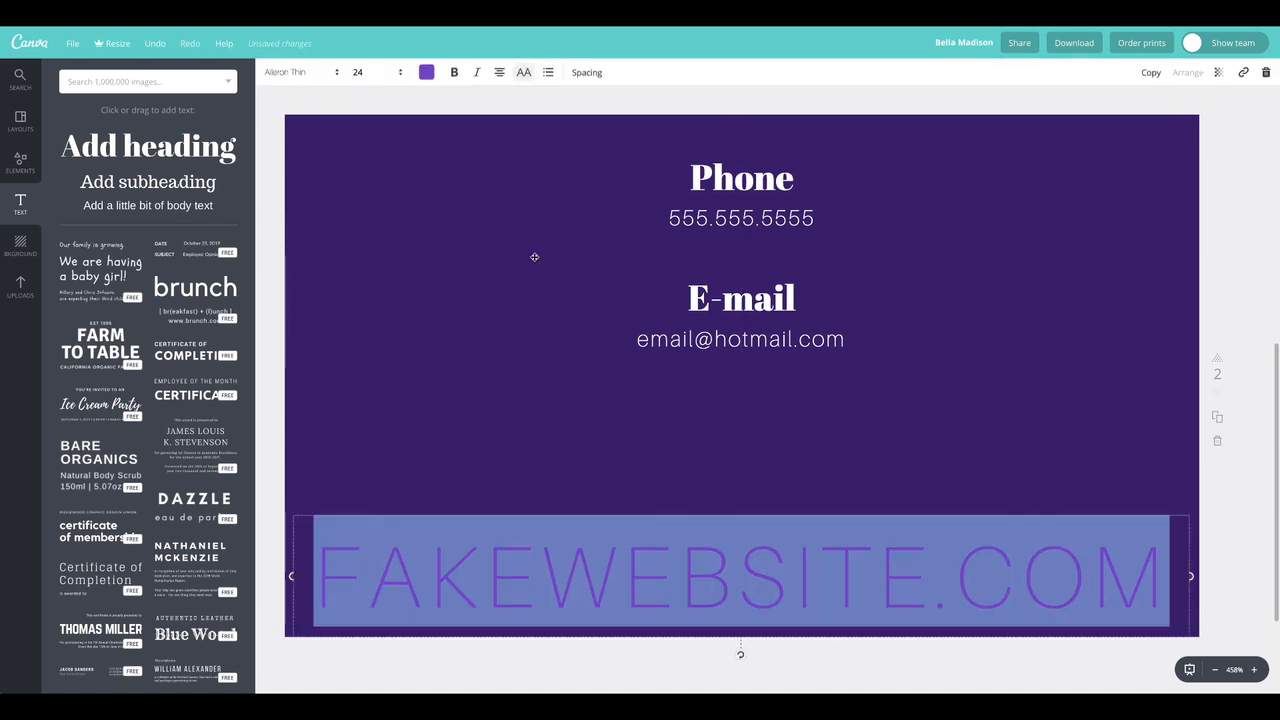
Change the website line's font to Playfair Display and set its size to 14
{"action": "left_click", "coordinate": [300, 72]}
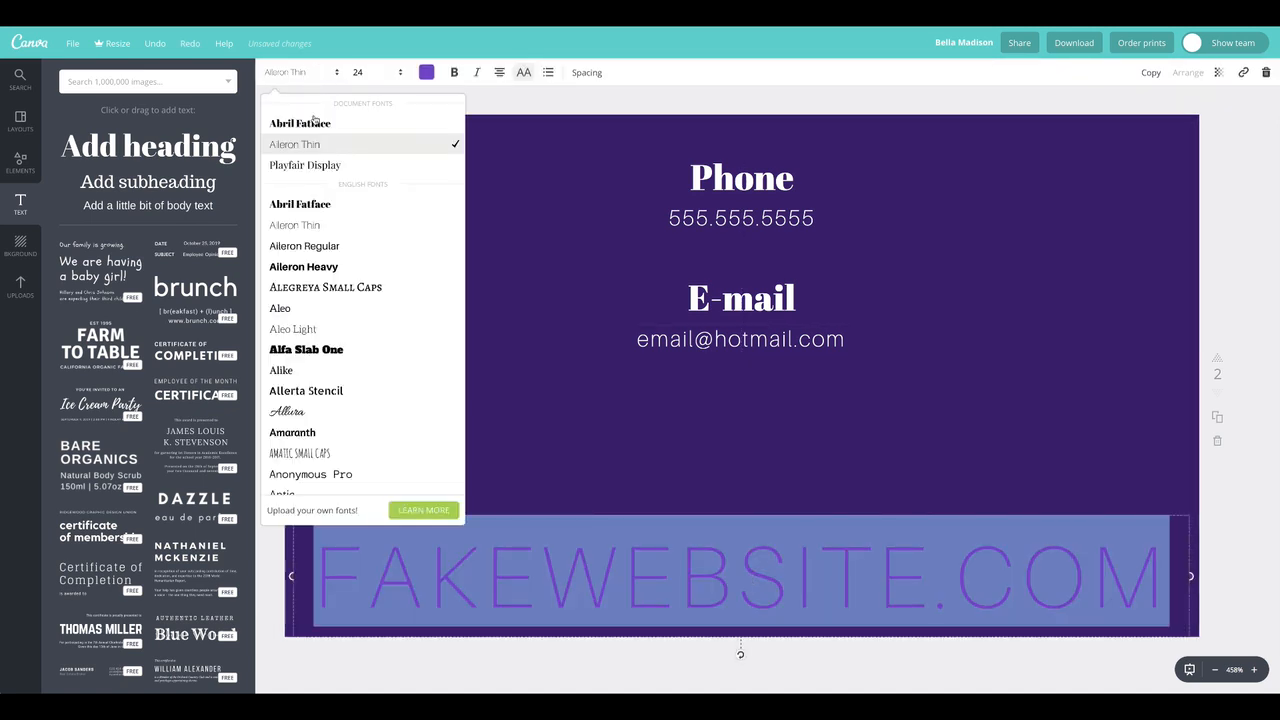
{"action": "left_click", "coordinate": [312, 165]}
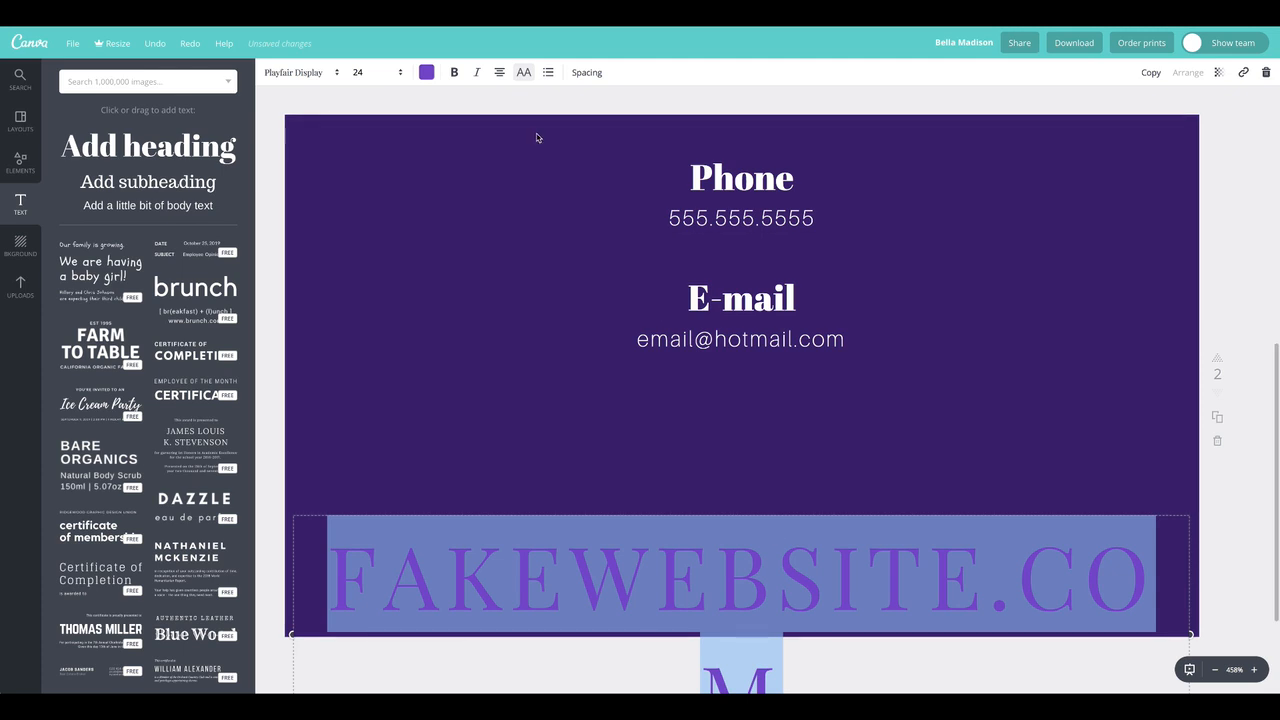
{"action": "left_click", "coordinate": [366, 72]}
{"action": "left_click", "coordinate": [362, 227]}
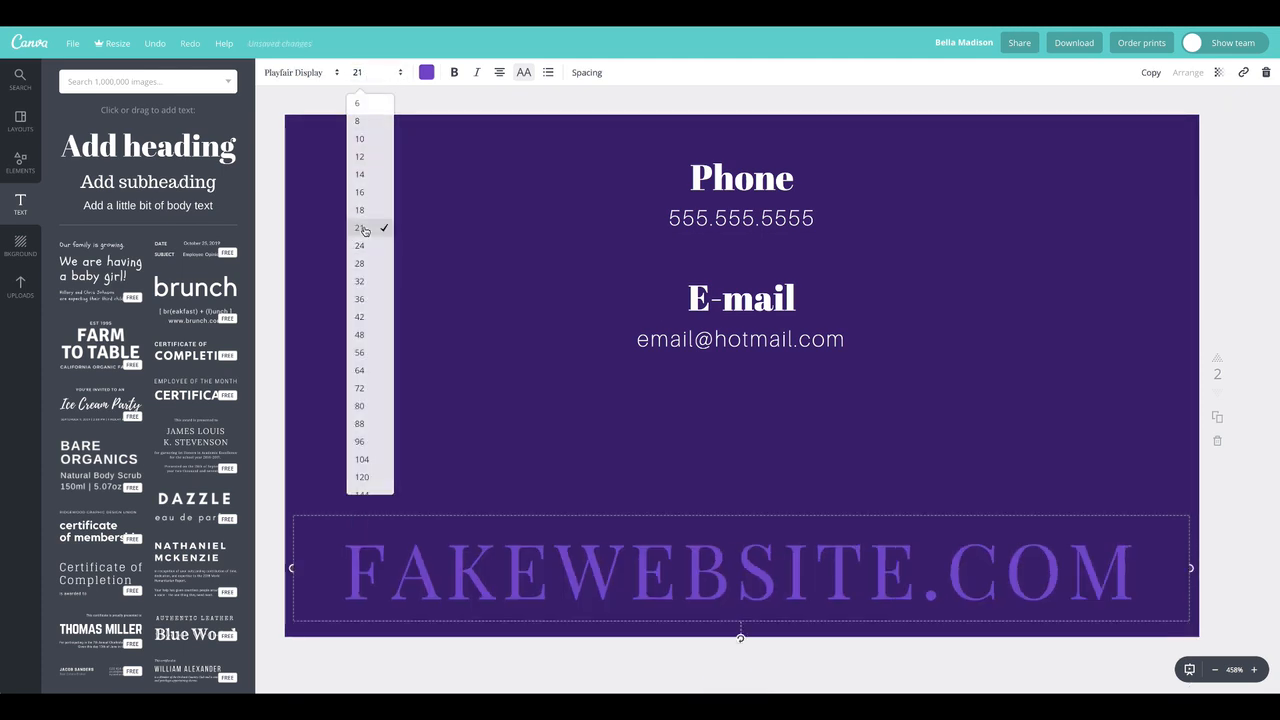
{"action": "left_click", "coordinate": [370, 74]}
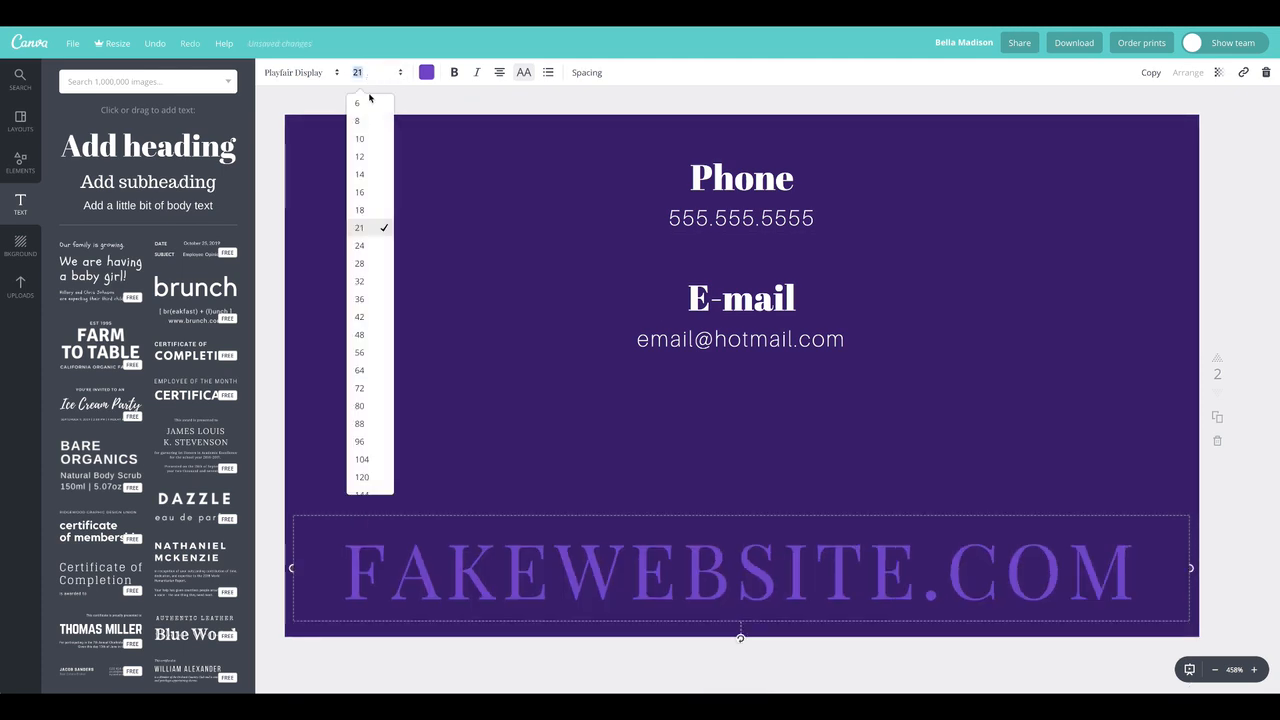
{"action": "left_click", "coordinate": [363, 170]}
Widen the website line's letter spacing beyond 80 and move the line down closer to the page's bottom edge
{"action": "left_click", "coordinate": [589, 72]}
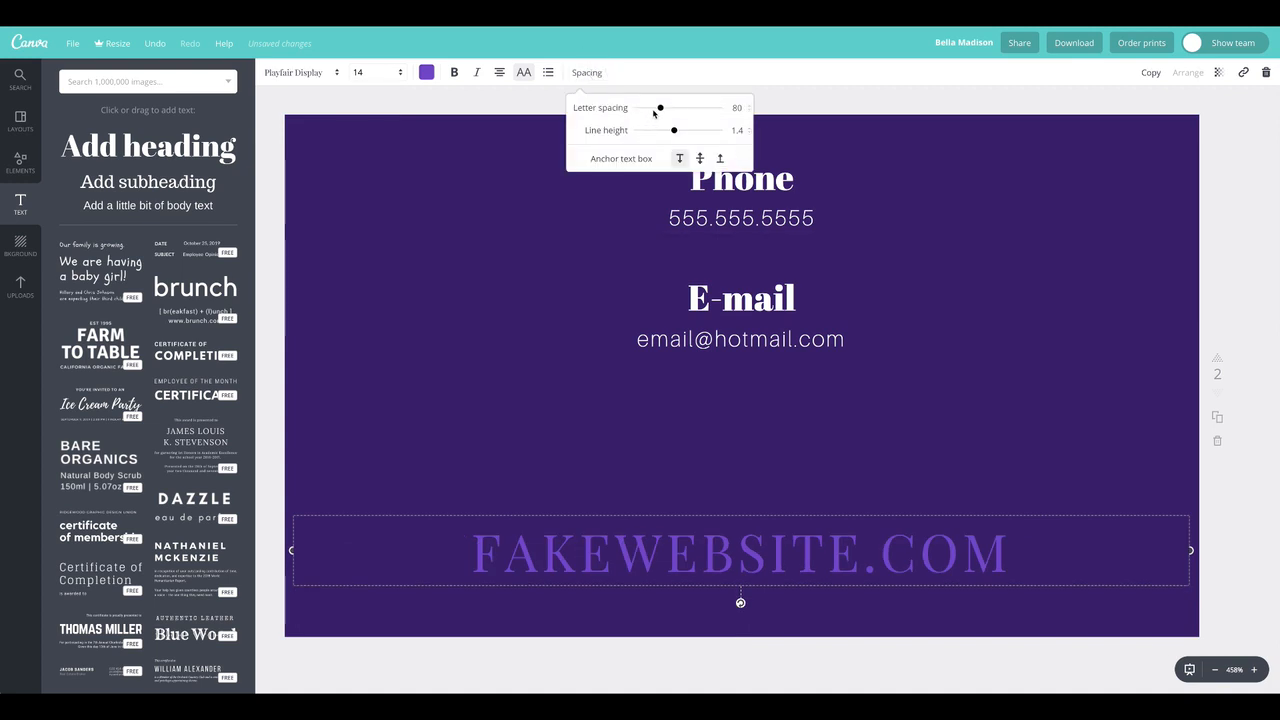
{"action": "left_click_drag", "start_coordinate": [661, 110], "coordinate": [677, 108]}
{"action": "left_click", "coordinate": [493, 307]}
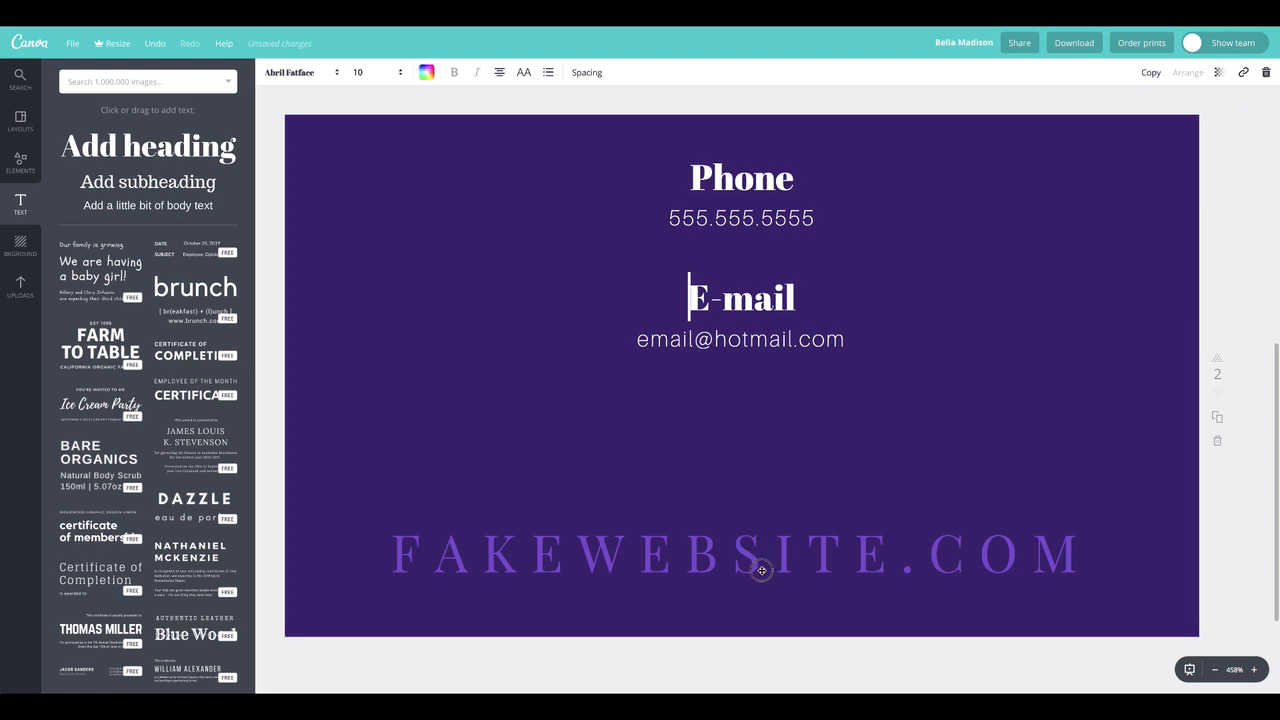
{"action": "left_click_drag", "start_coordinate": [762, 580], "coordinate": [760, 584]}
{"action": "left_click", "coordinate": [486, 337]}
Duplicate the E-mail heading and centre the copy between the e-mail address and the website line
{"action": "left_click", "coordinate": [732, 300]}
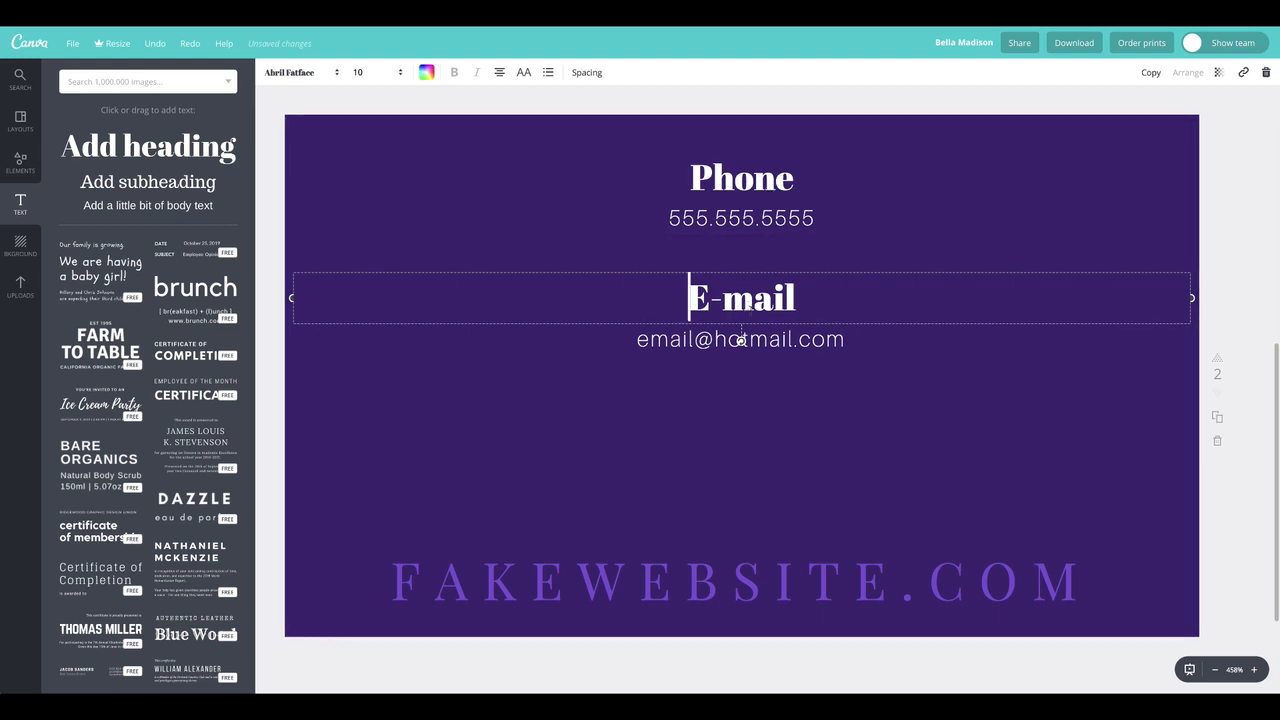
{"action": "left_click", "coordinate": [710, 341]}
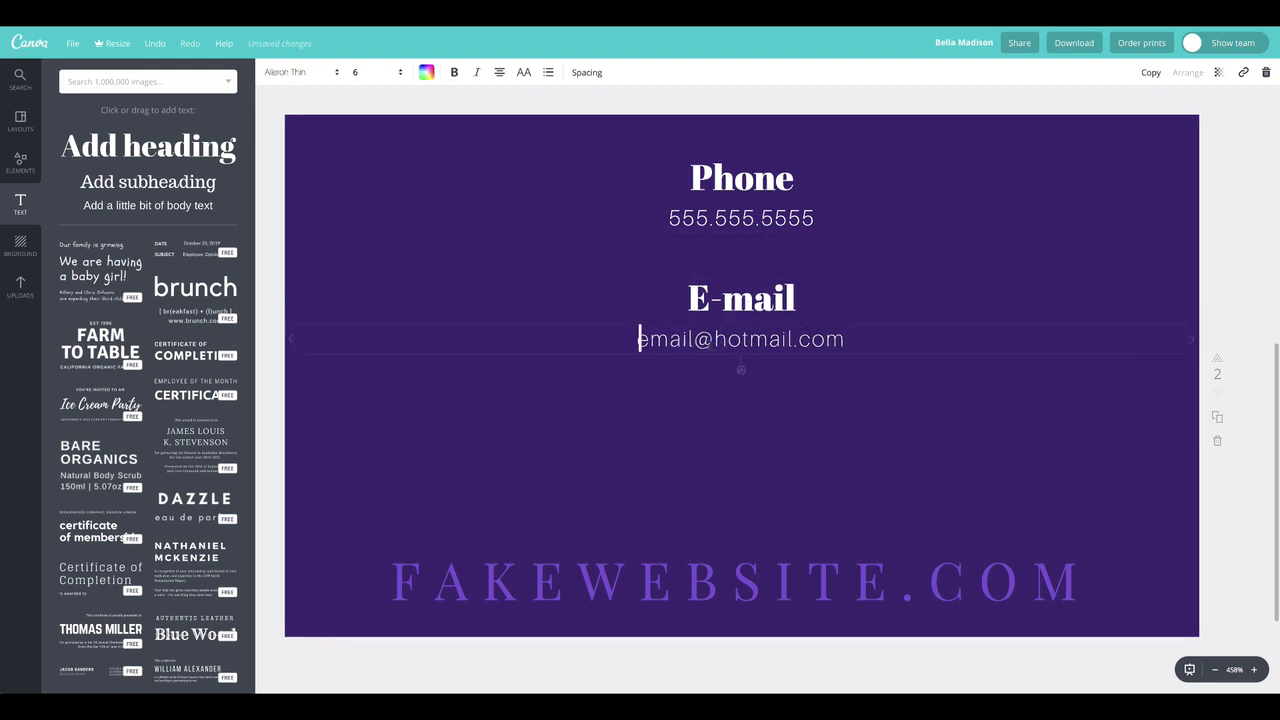
{"action": "left_click", "coordinate": [733, 303]}
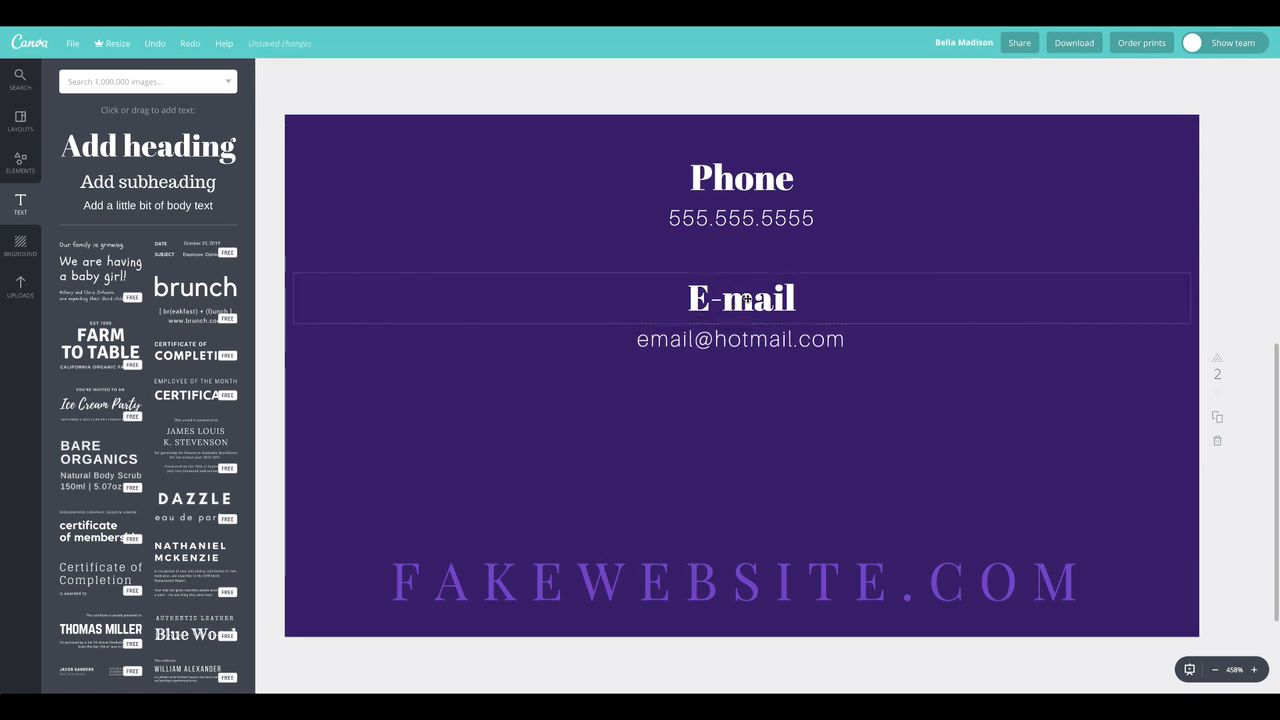
{"action": "left_click", "coordinate": [1156, 75]}
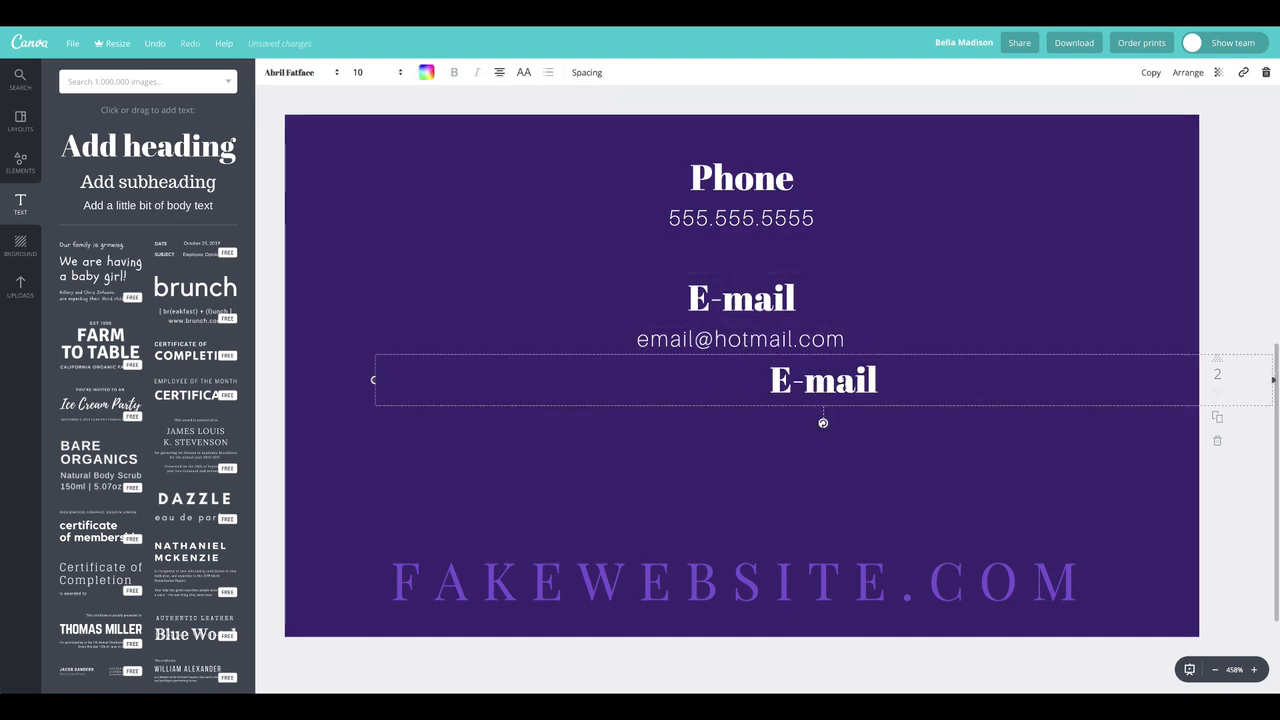
{"action": "left_click_drag", "start_coordinate": [823, 420], "coordinate": [757, 430]}
{"action": "left_click", "coordinate": [757, 430]}
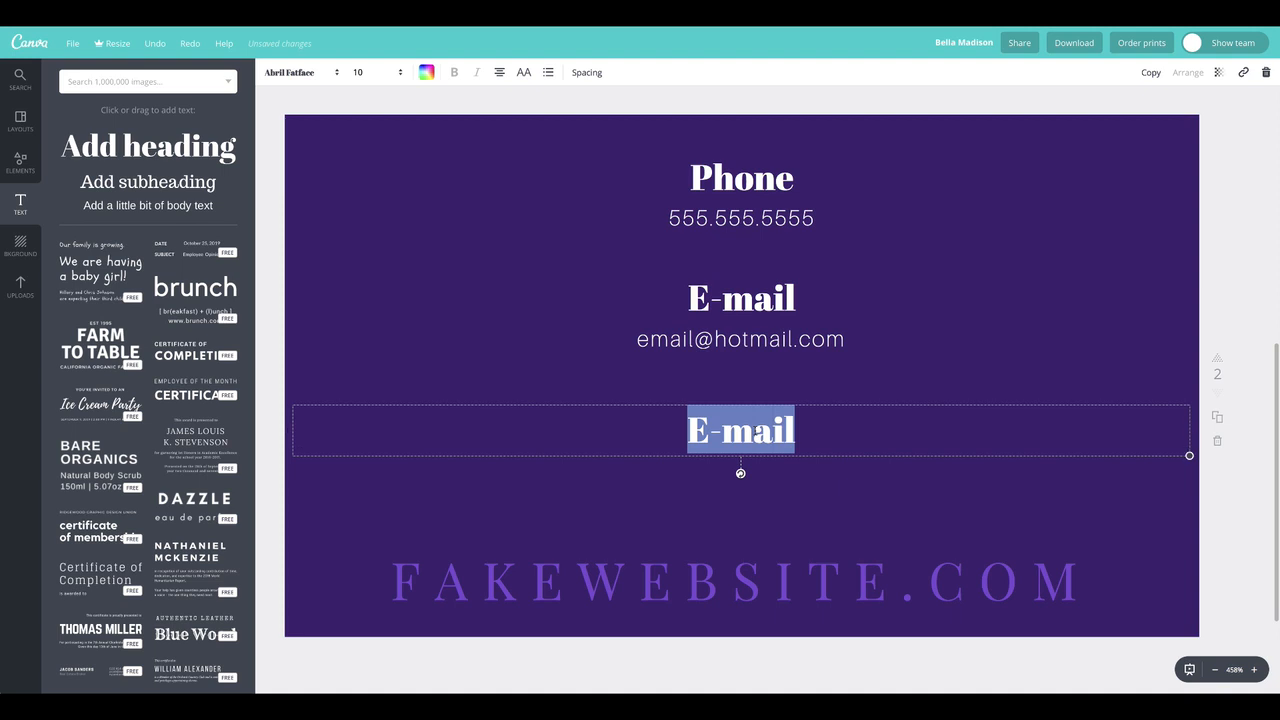
Change the copied heading's text to "Social Media" and move it up slightly closer to the e-mail address
{"action": "type", "text": "Social"}
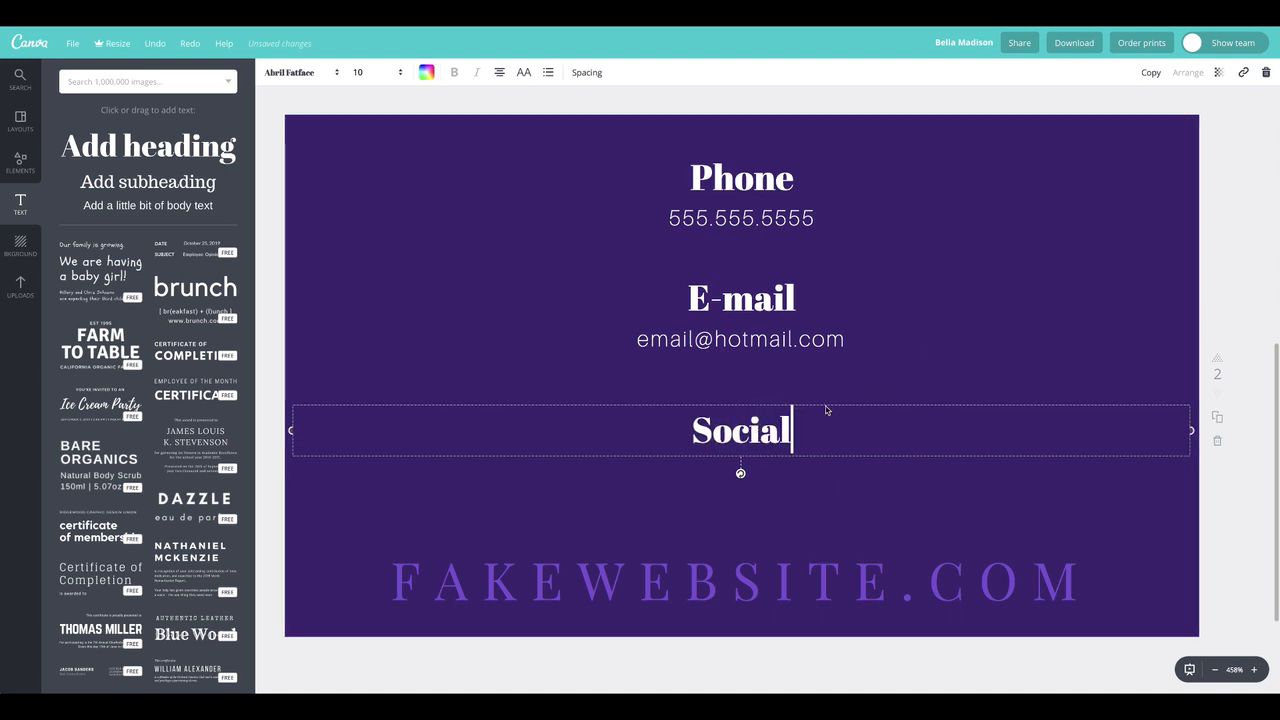
{"action": "key", "text": "Tab"}
{"action": "left_click", "coordinate": [787, 428]}
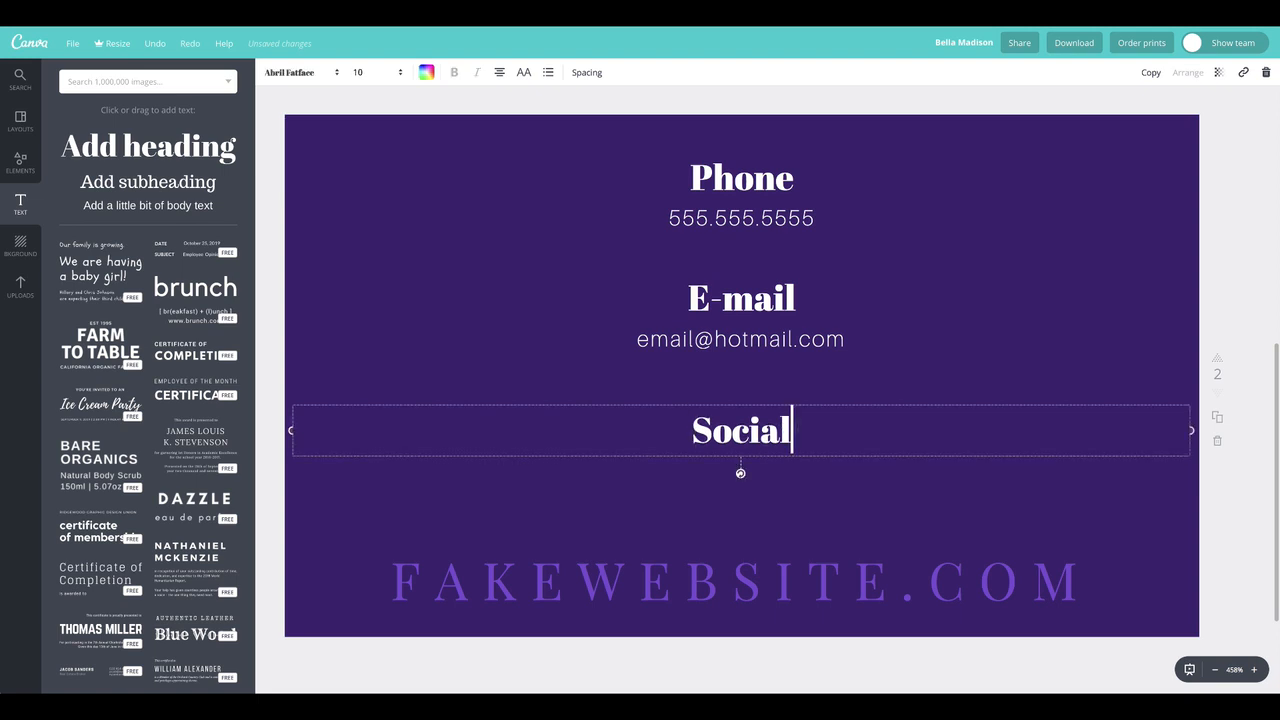
{"action": "type", "text": "Media"}
{"action": "left_click", "coordinate": [594, 281]}
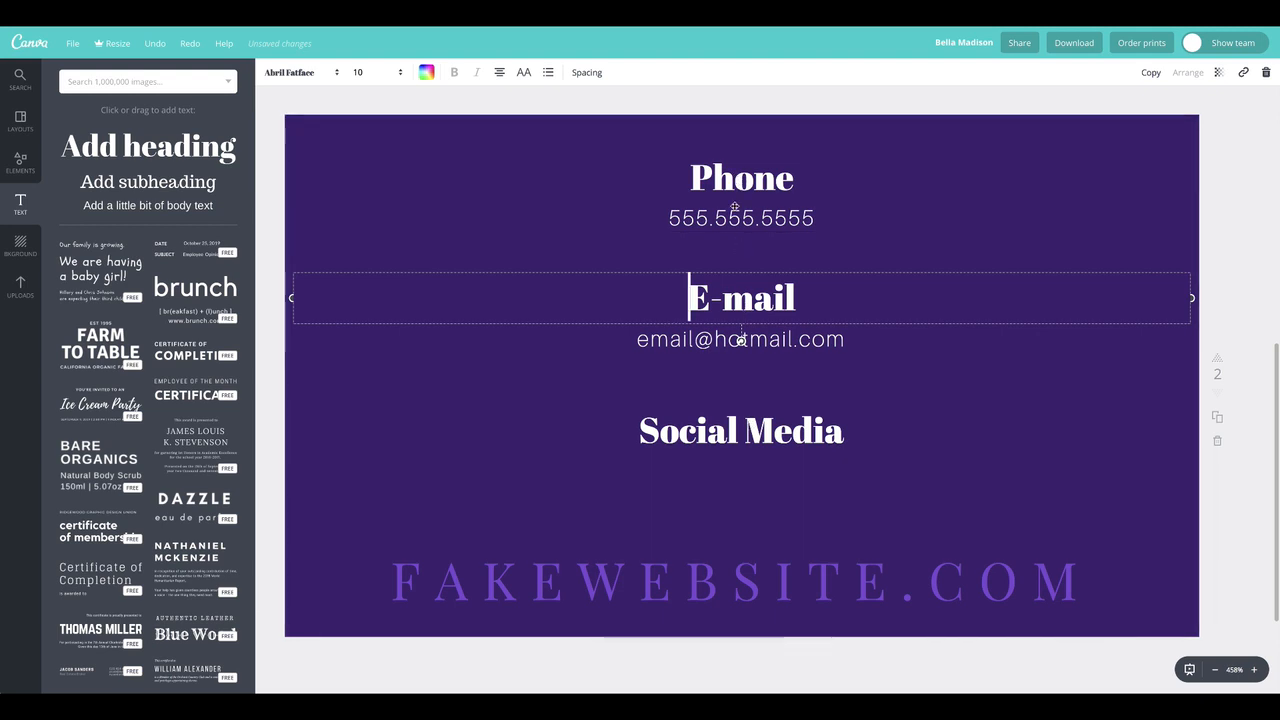
{"action": "left_click", "coordinate": [777, 430]}
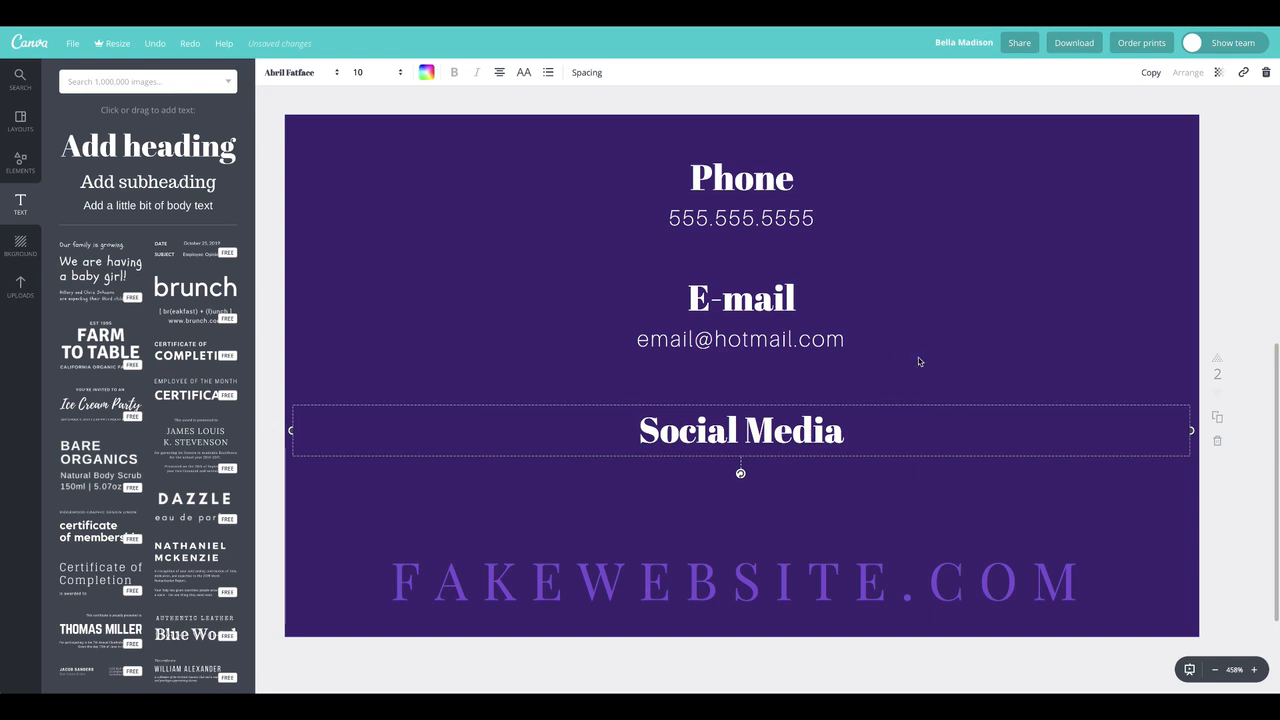
{"action": "left_click_drag", "start_coordinate": [796, 434], "coordinate": [795, 420]}
{"action": "left_click", "coordinate": [700, 463]}
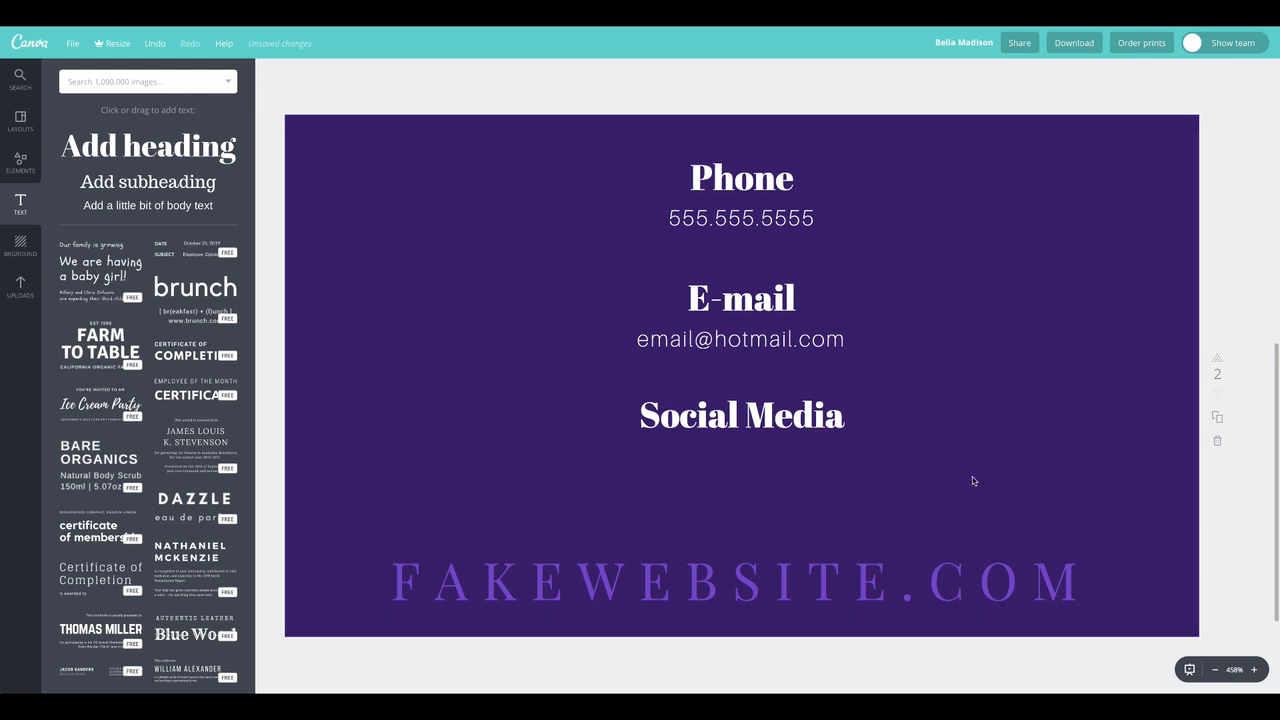
Select the name and the COSMETOLOGIST line together on page 1 and copy them
{"action": "scroll", "coordinate": [938, 469], "scroll_direction": "up", "scroll_amount": 5}
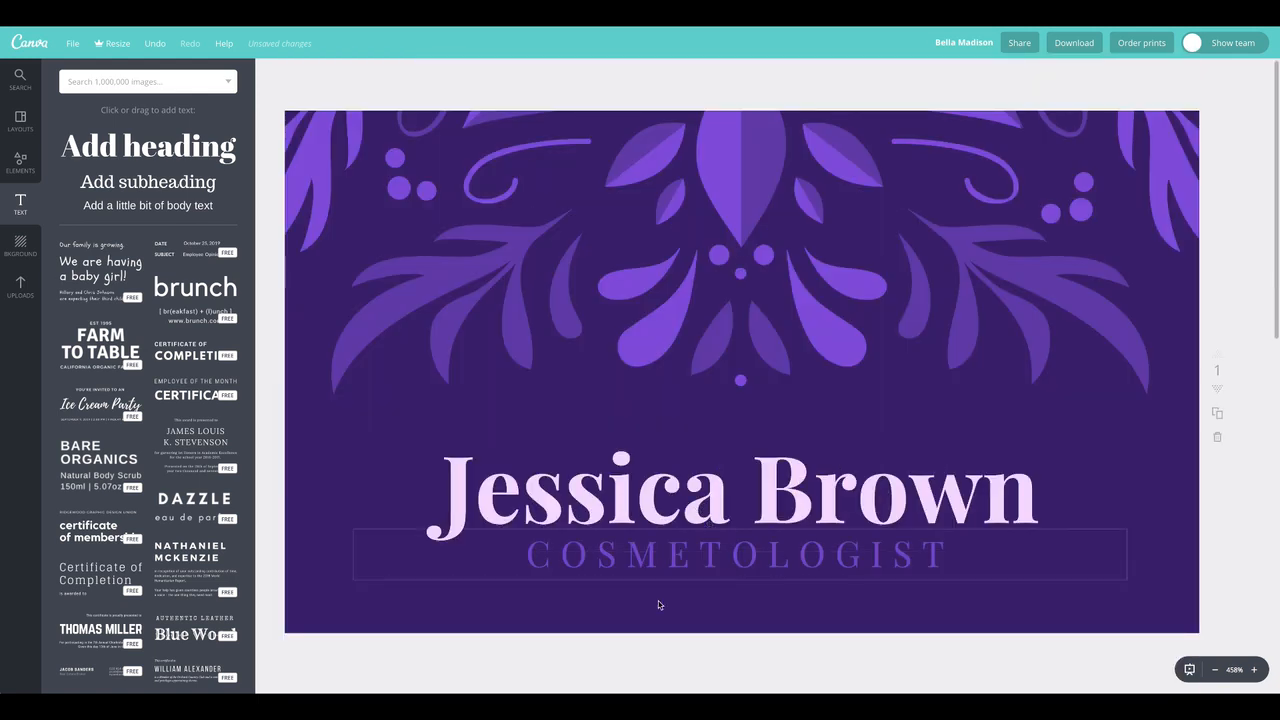
{"action": "scroll", "coordinate": [695, 596], "scroll_direction": "down", "scroll_amount": 6}
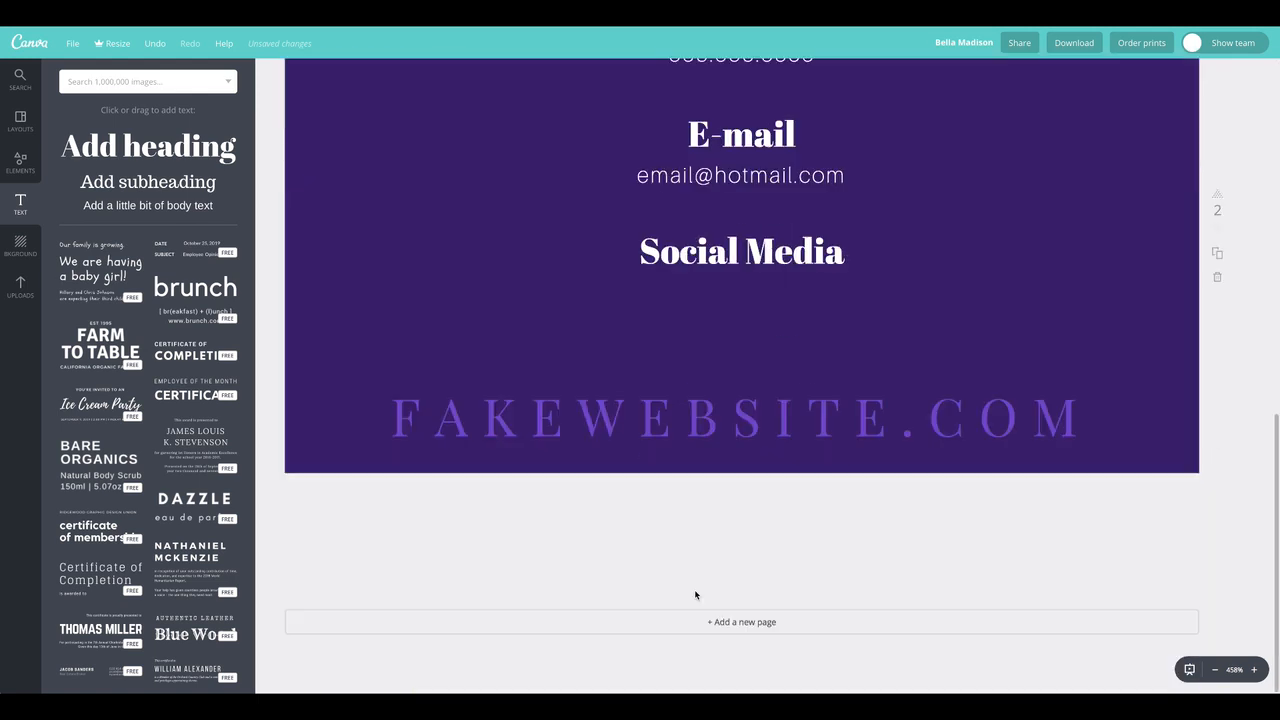
{"action": "scroll", "coordinate": [696, 579], "scroll_direction": "up", "scroll_amount": 6}
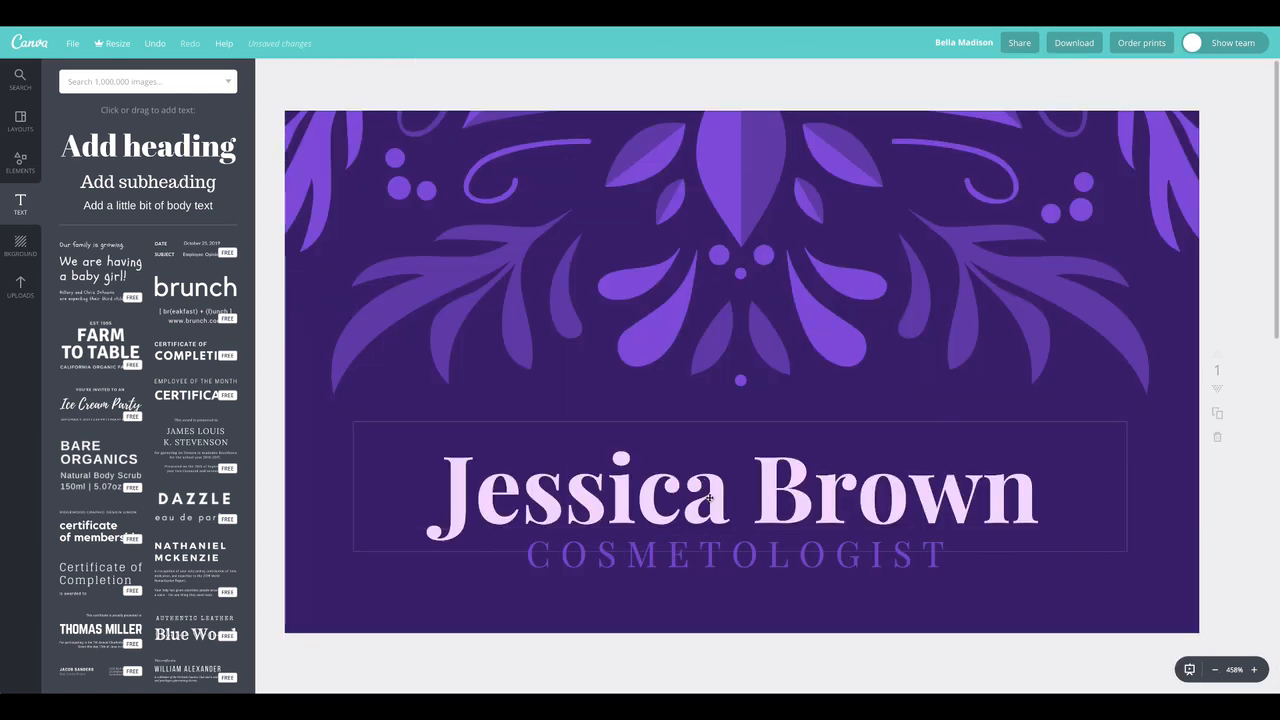
{"action": "left_click", "coordinate": [723, 563]}
{"action": "left_click", "coordinate": [795, 475], "text": "shift"}
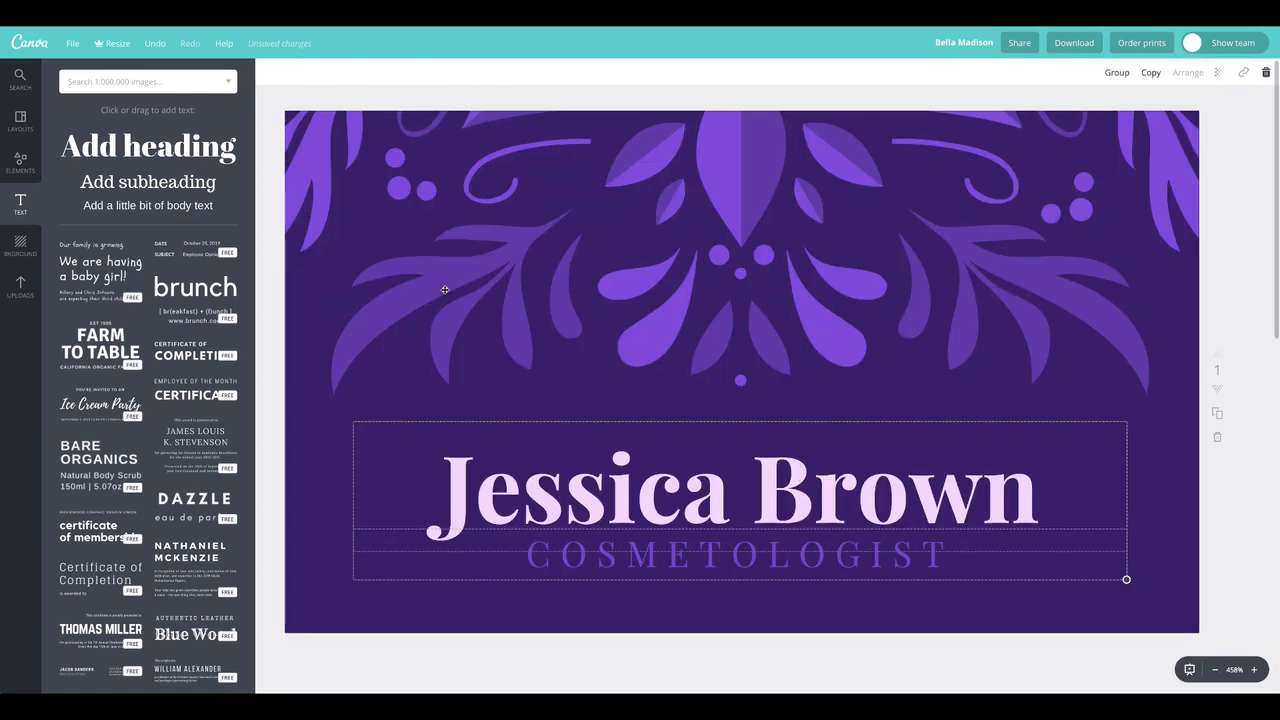
Move the phone, e-mail and Social Media texts on page 2 down together until they sit just above the website line
{"action": "scroll", "coordinate": [703, 531], "scroll_direction": "down", "scroll_amount": 3}
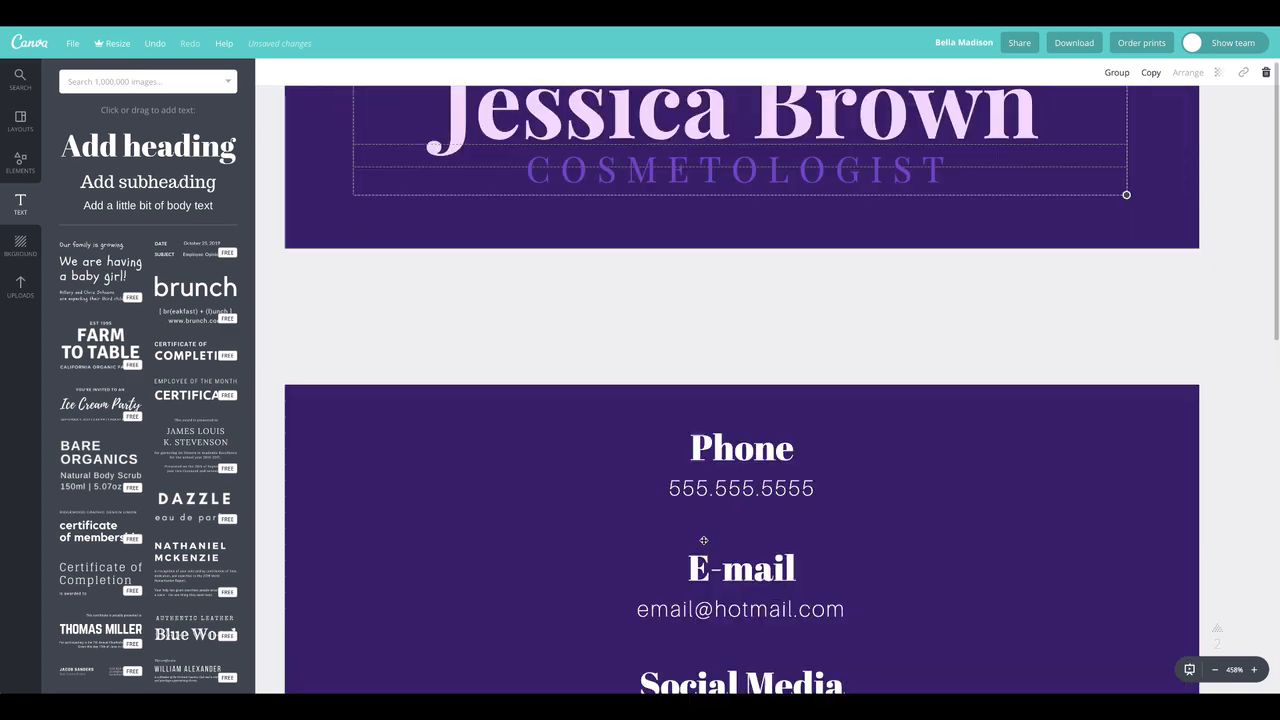
{"action": "scroll", "coordinate": [703, 540], "scroll_direction": "down", "scroll_amount": 3}
{"action": "scroll", "coordinate": [703, 543], "scroll_direction": "up", "scroll_amount": 3}
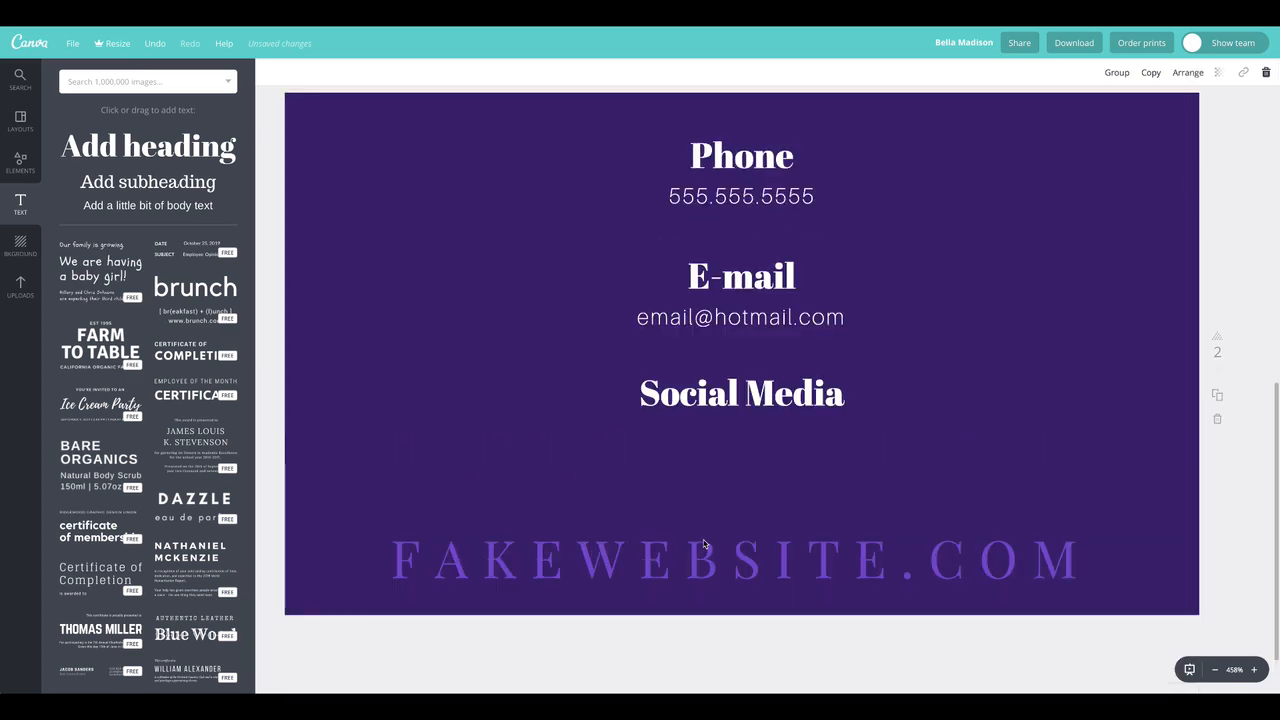
{"action": "left_click", "coordinate": [756, 452]}
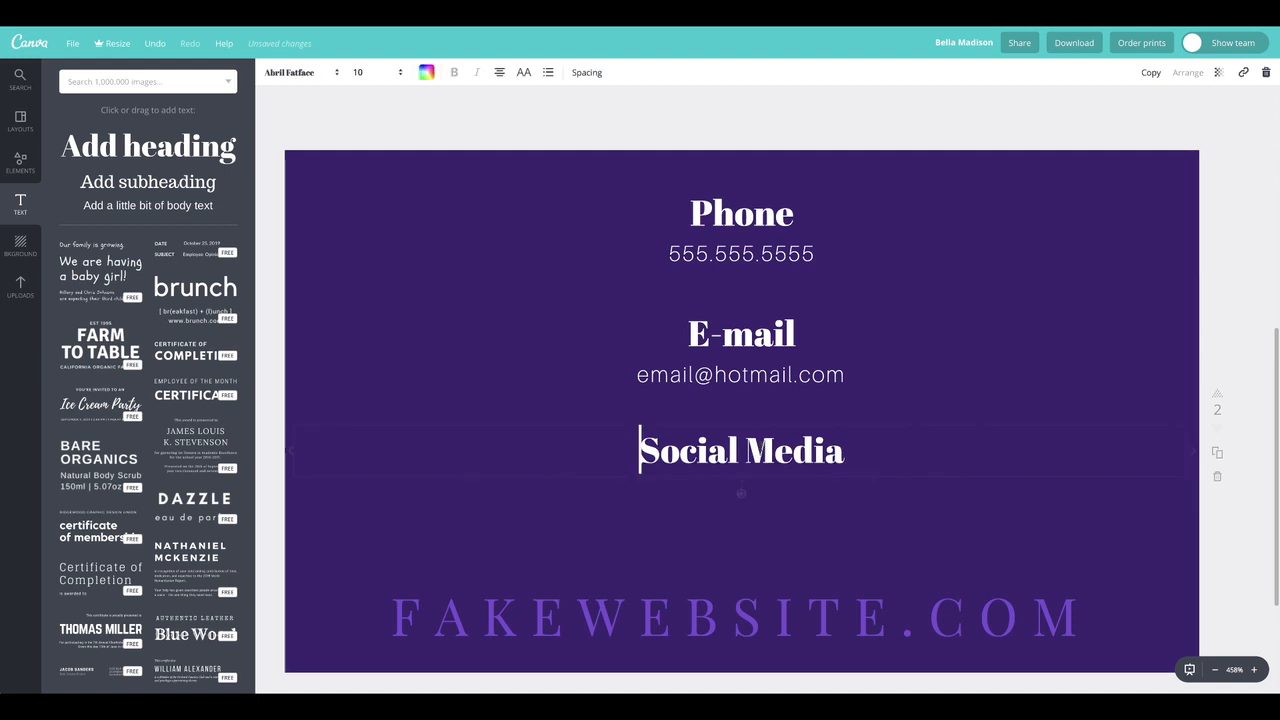
{"action": "left_click", "coordinate": [743, 374], "text": "shift"}
{"action": "left_click", "coordinate": [743, 337], "text": "shift"}
{"action": "left_click", "coordinate": [741, 258], "text": "shift"}
{"action": "left_click", "coordinate": [745, 232], "text": "shift"}
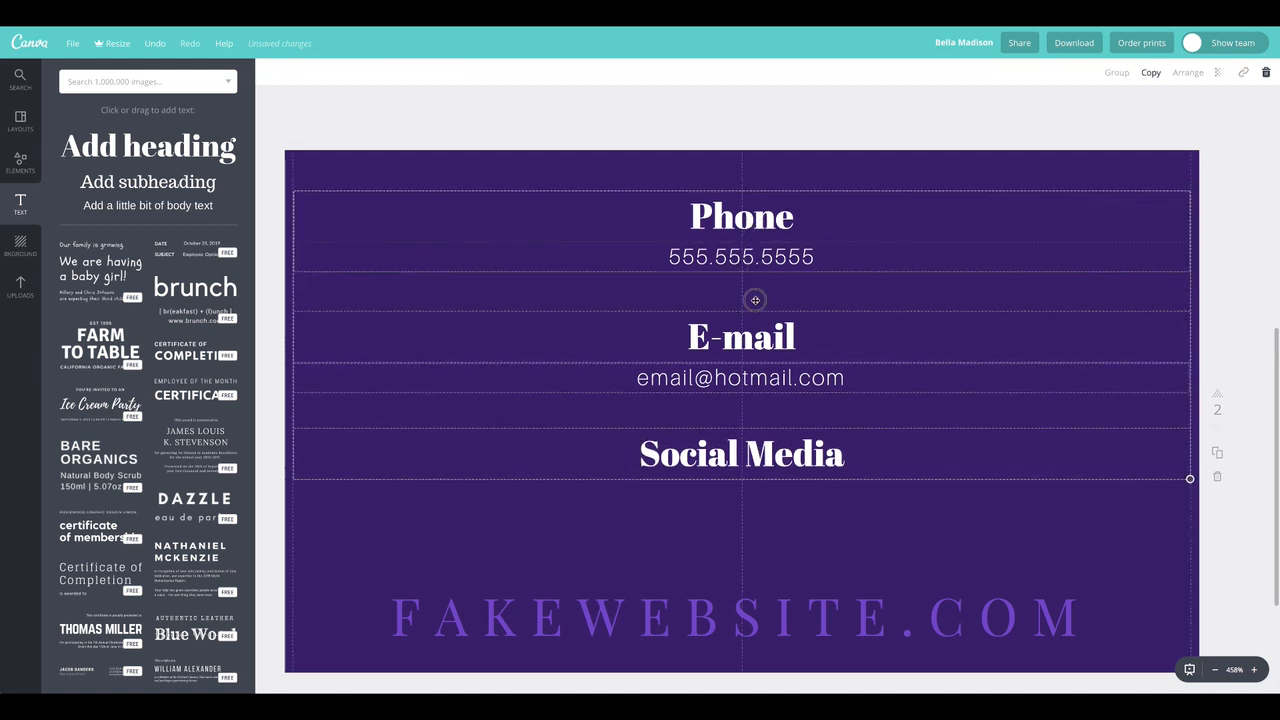
{"action": "left_click_drag", "start_coordinate": [755, 296], "coordinate": [758, 322]}
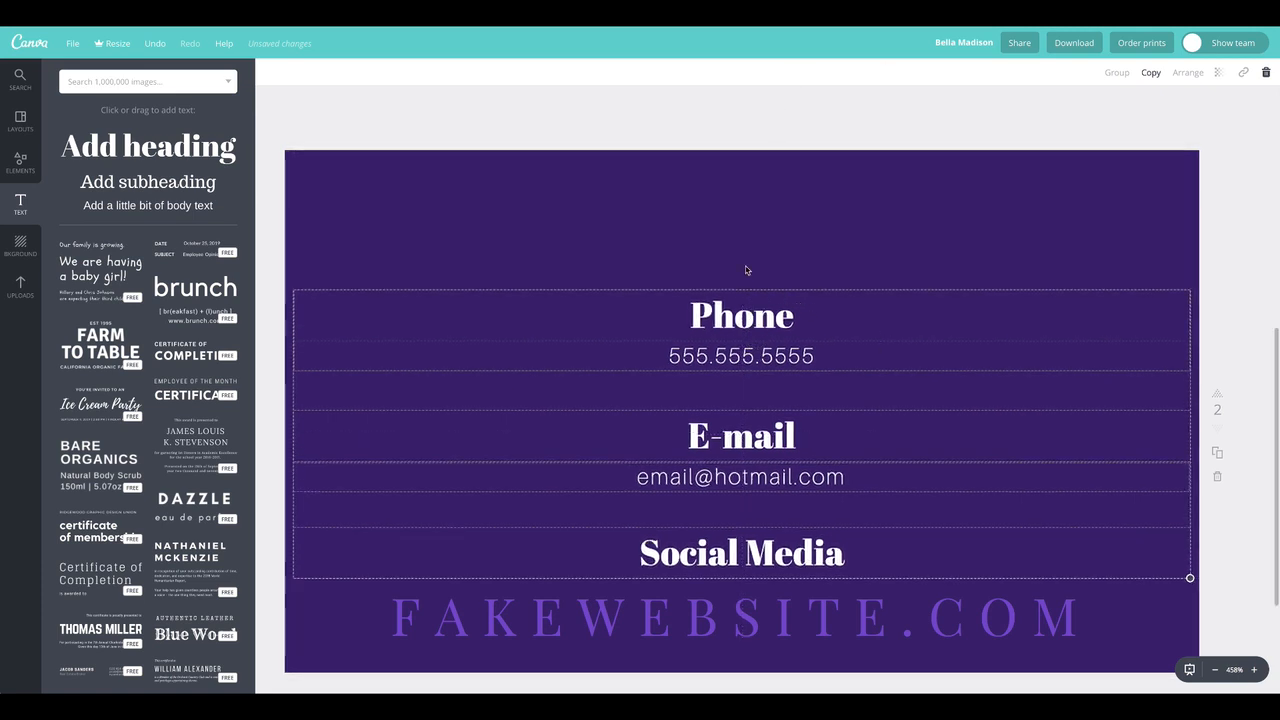
Paste the copied name and job title onto page 2 and centre them along the page's top edge
{"action": "left_click", "coordinate": [506, 112]}
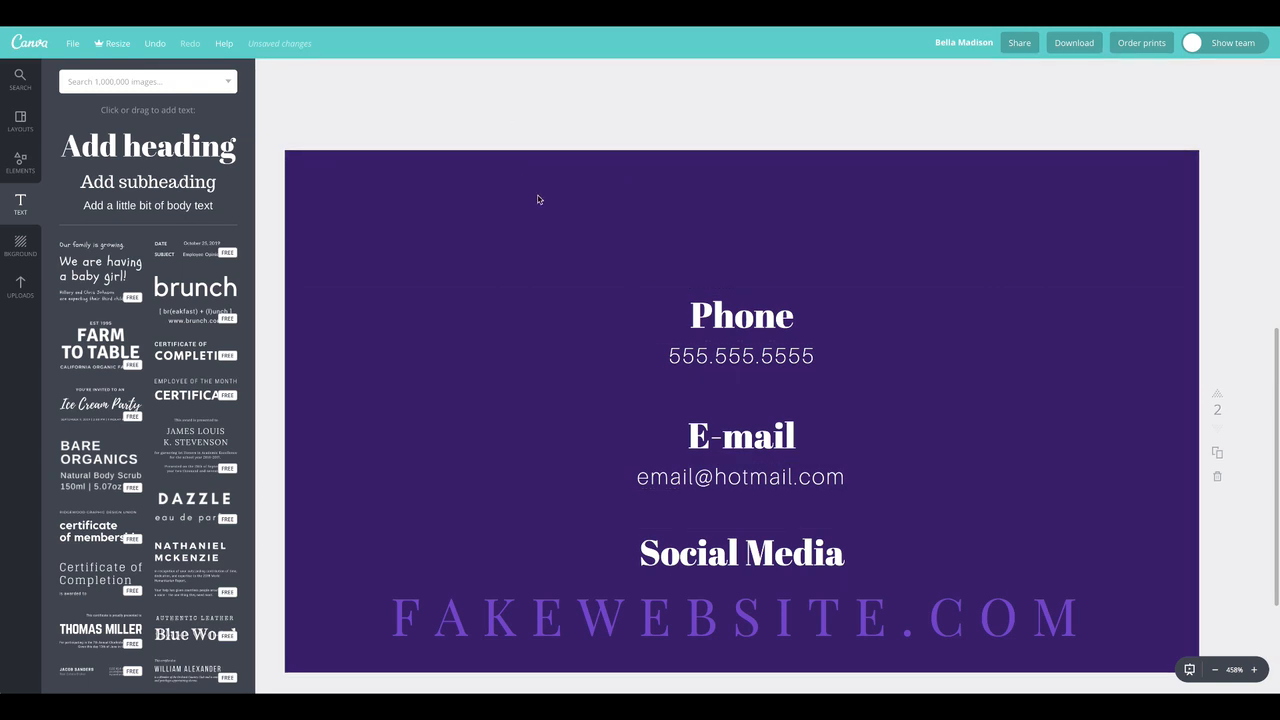
{"action": "key", "text": "ctrl+v"}
{"action": "left_click_drag", "start_coordinate": [542, 286], "coordinate": [568, 241]}
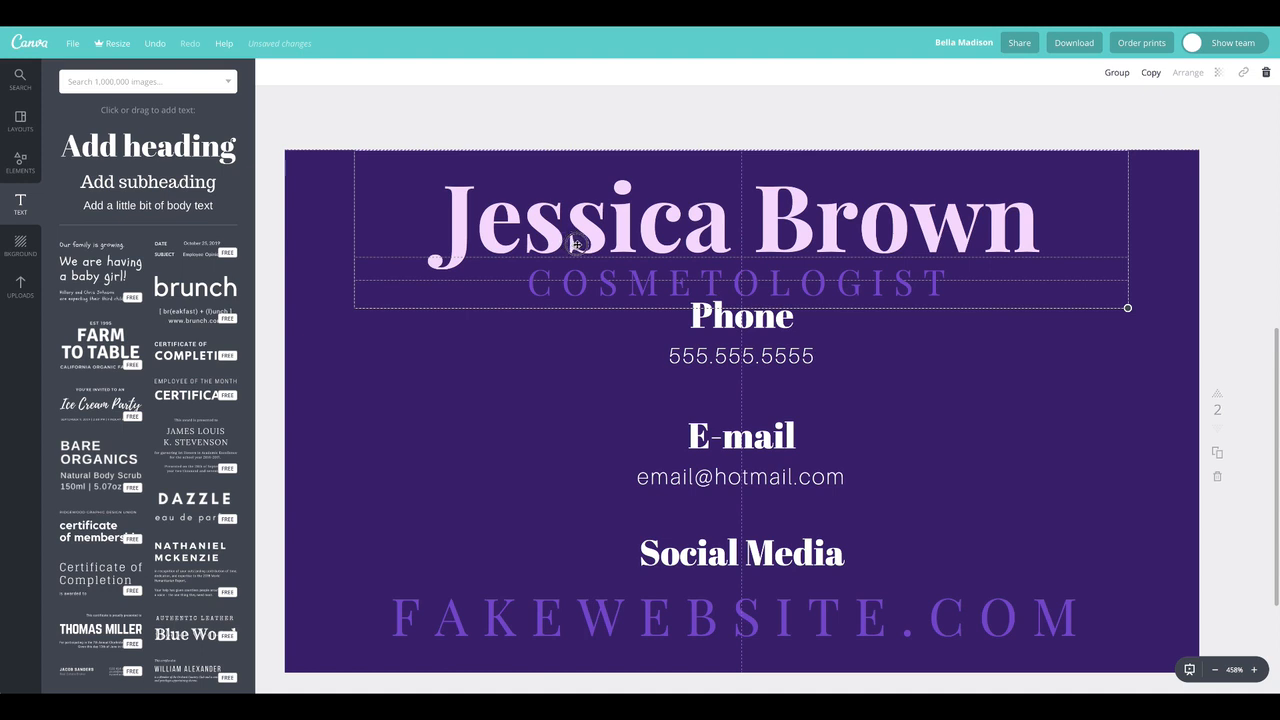
{"action": "left_click", "coordinate": [316, 124]}
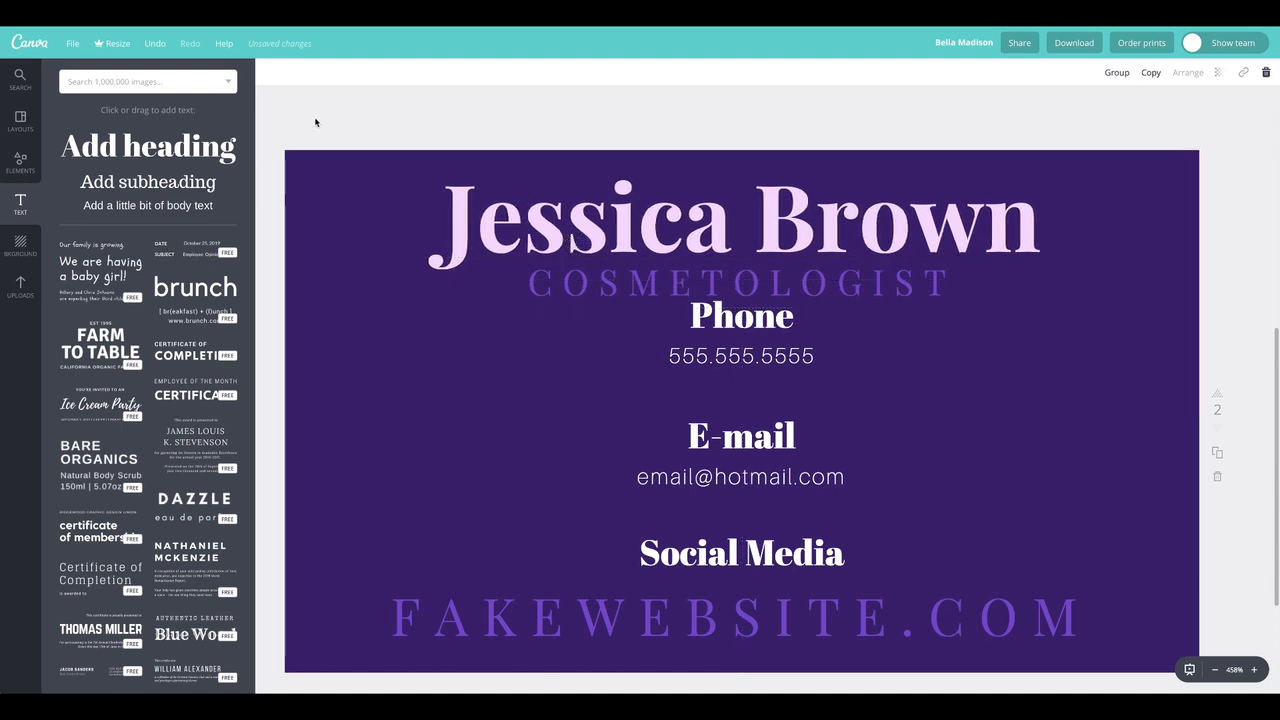
Move the Phone heading and its number together to the left half of page 2, below the job title
{"action": "left_click", "coordinate": [763, 355]}
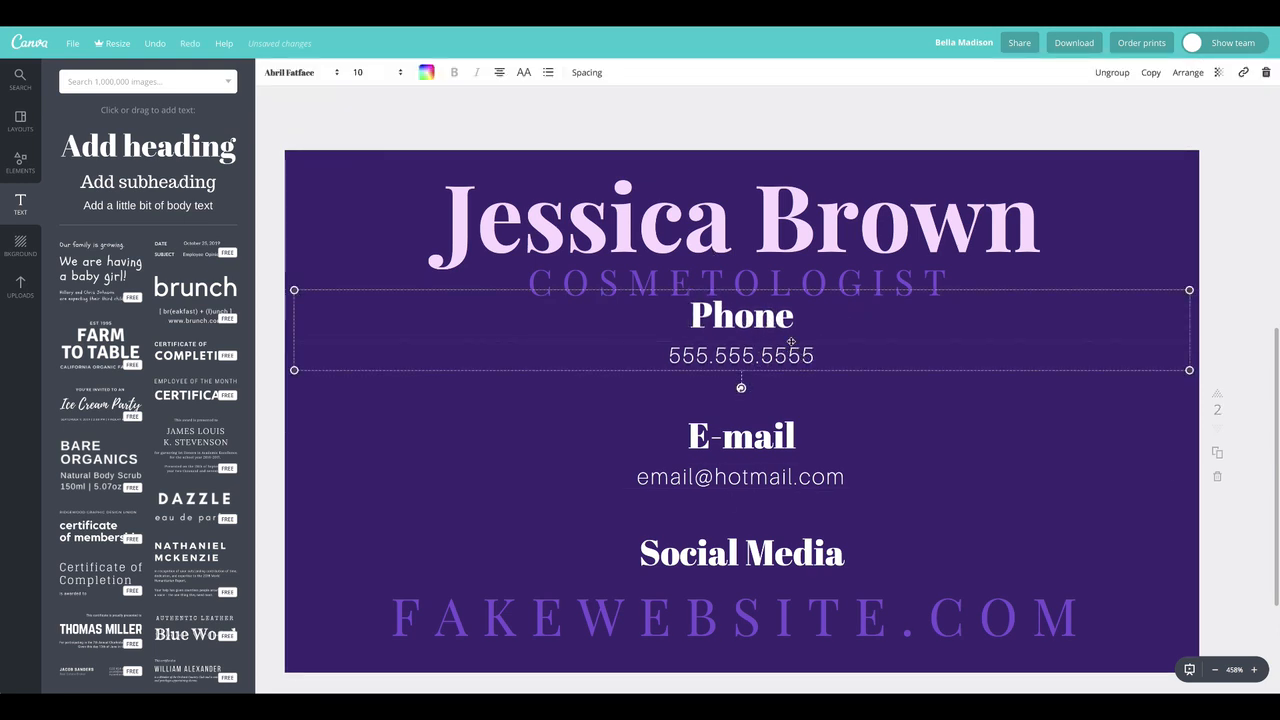
{"action": "left_click", "coordinate": [1160, 268]}
{"action": "left_click", "coordinate": [745, 328]}
{"action": "left_click_drag", "start_coordinate": [745, 328], "coordinate": [605, 417]}
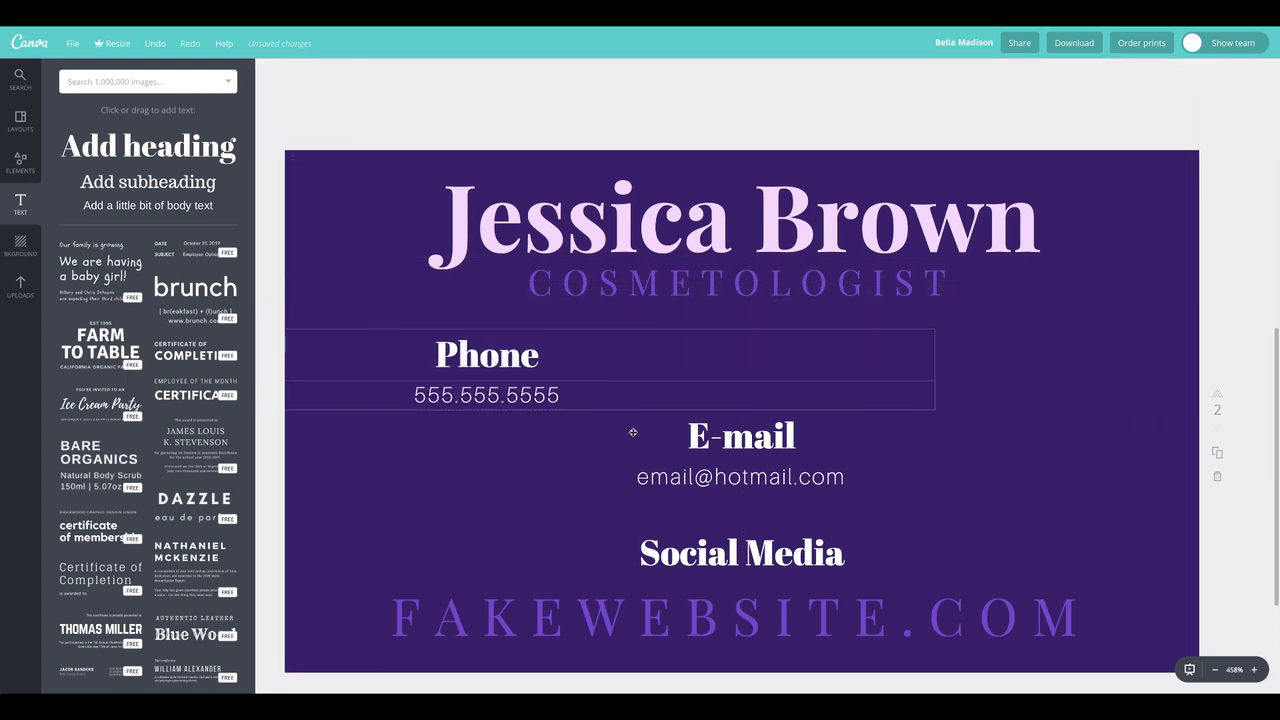
Move the E-mail heading and address to the page's right half level with the phone block, and raise the Social Media heading beneath them
{"action": "left_click_drag", "start_coordinate": [666, 461], "coordinate": [1140, 368]}
{"action": "key", "text": "ctrl+z"}
{"action": "left_click", "coordinate": [756, 451]}
{"action": "left_click", "coordinate": [775, 482], "text": "shift"}
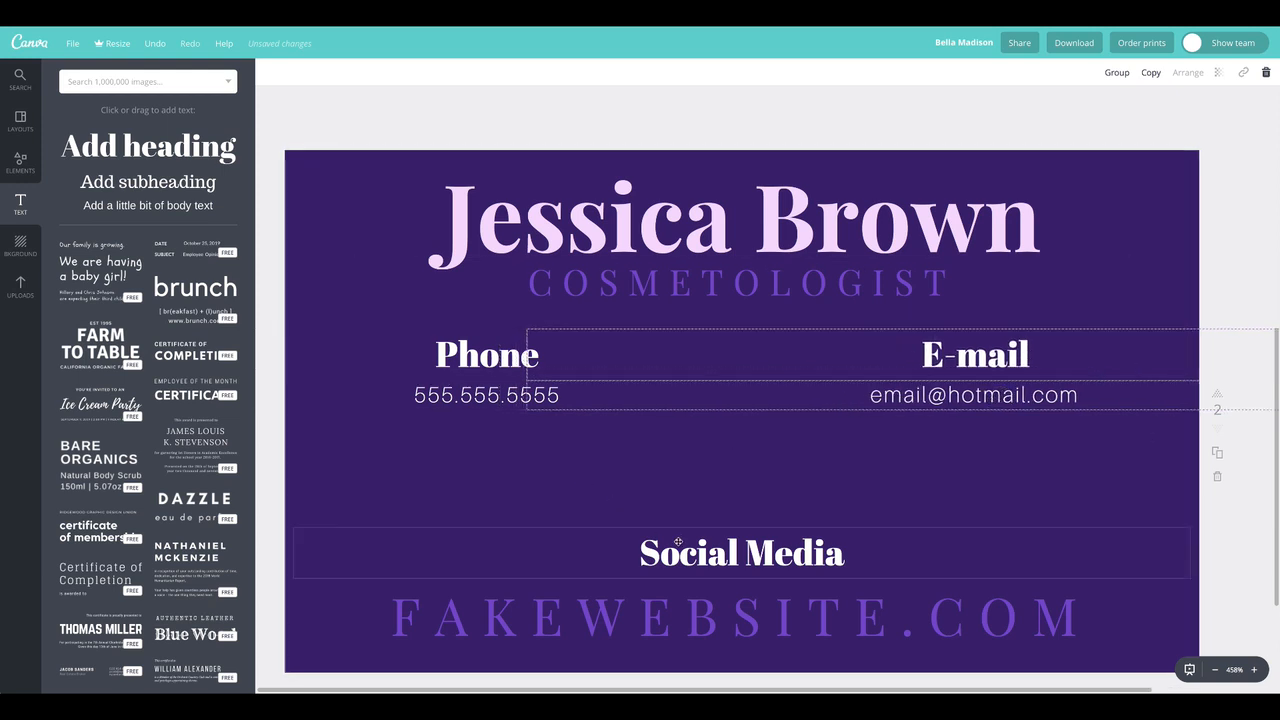
{"action": "left_click_drag", "start_coordinate": [692, 553], "coordinate": [693, 464]}
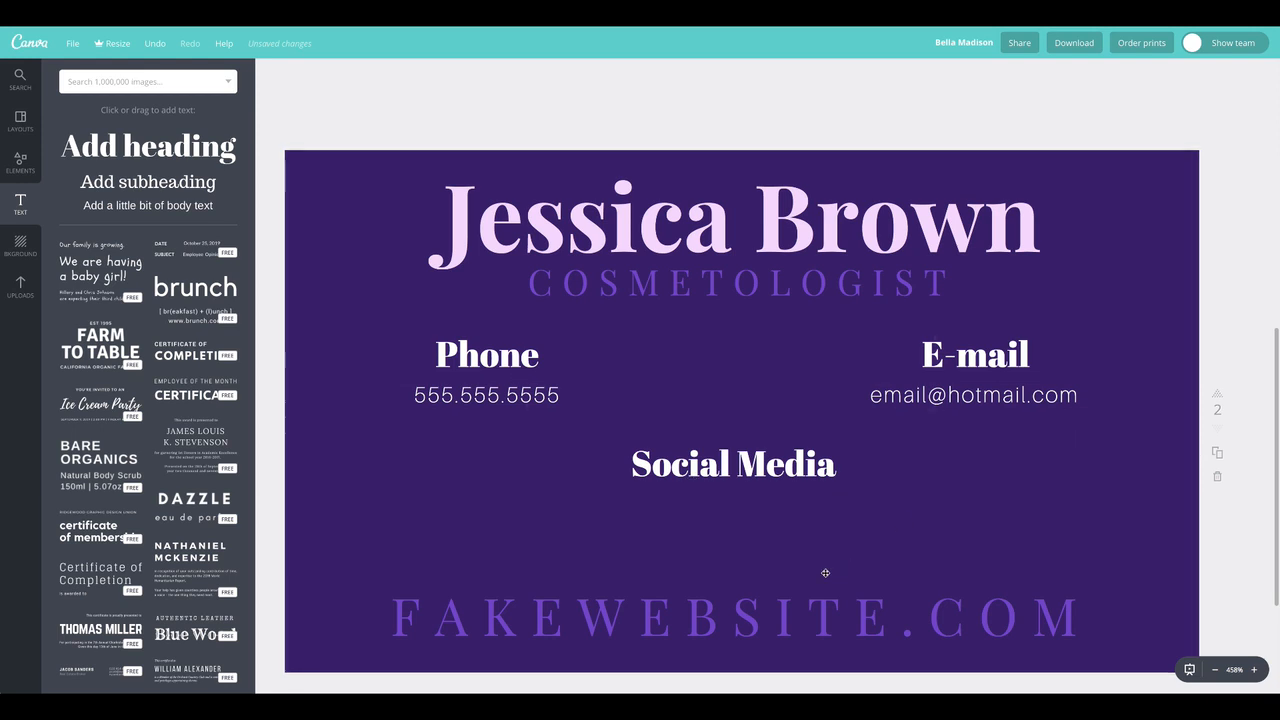
Replace the website's domain name with the cosmetologist's full name before .COM and move the line up slightly
{"action": "double_click", "coordinate": [781, 609]}
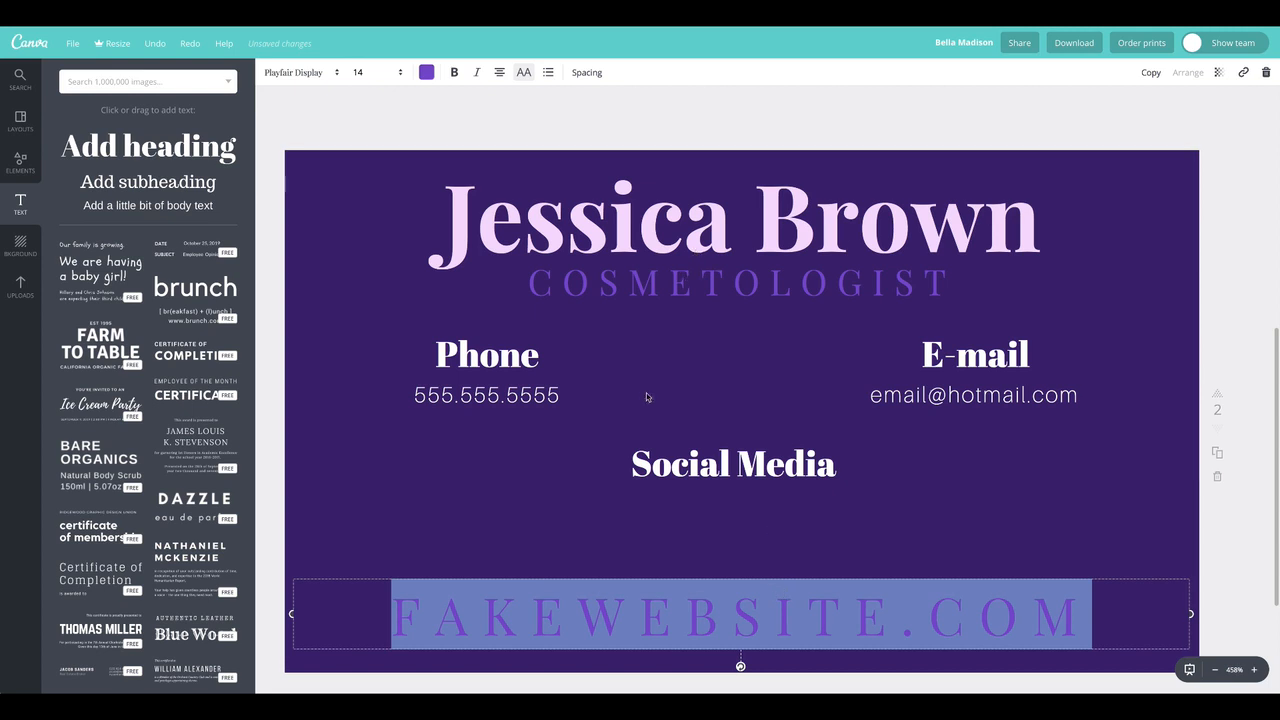
{"action": "left_click", "coordinate": [776, 612]}
{"action": "left_click_drag", "start_coordinate": [903, 612], "coordinate": [365, 590]}
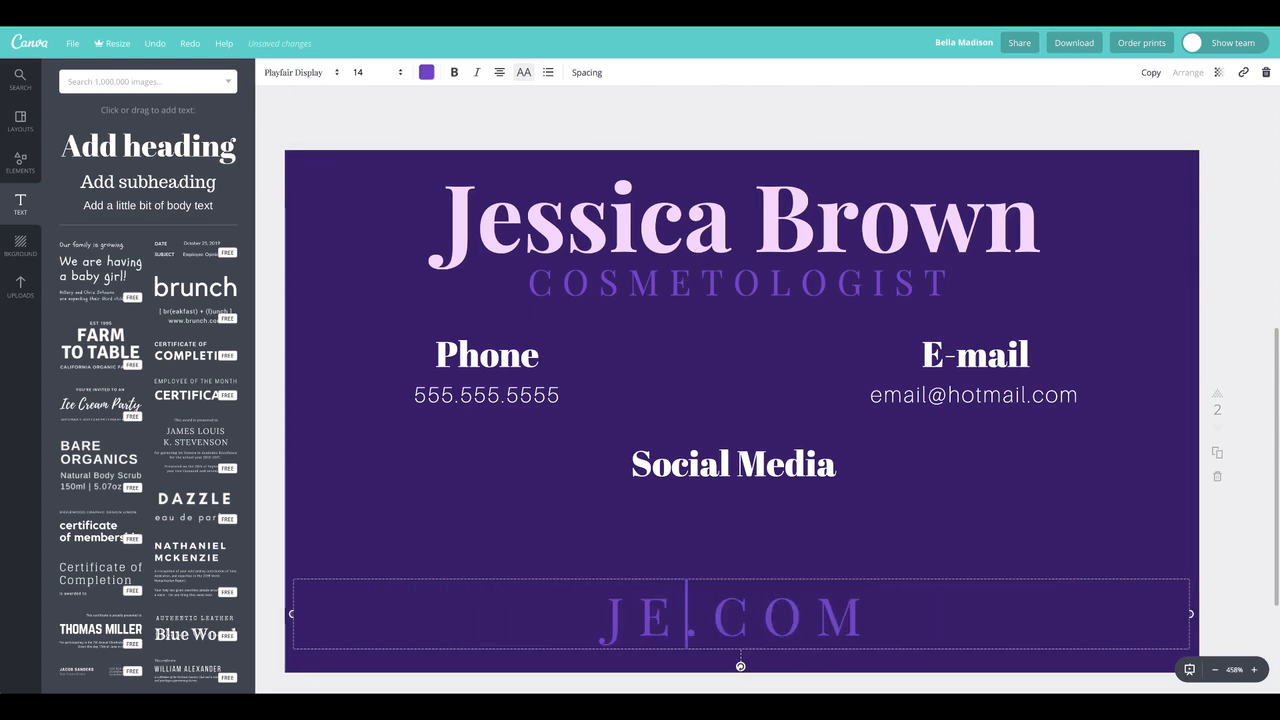
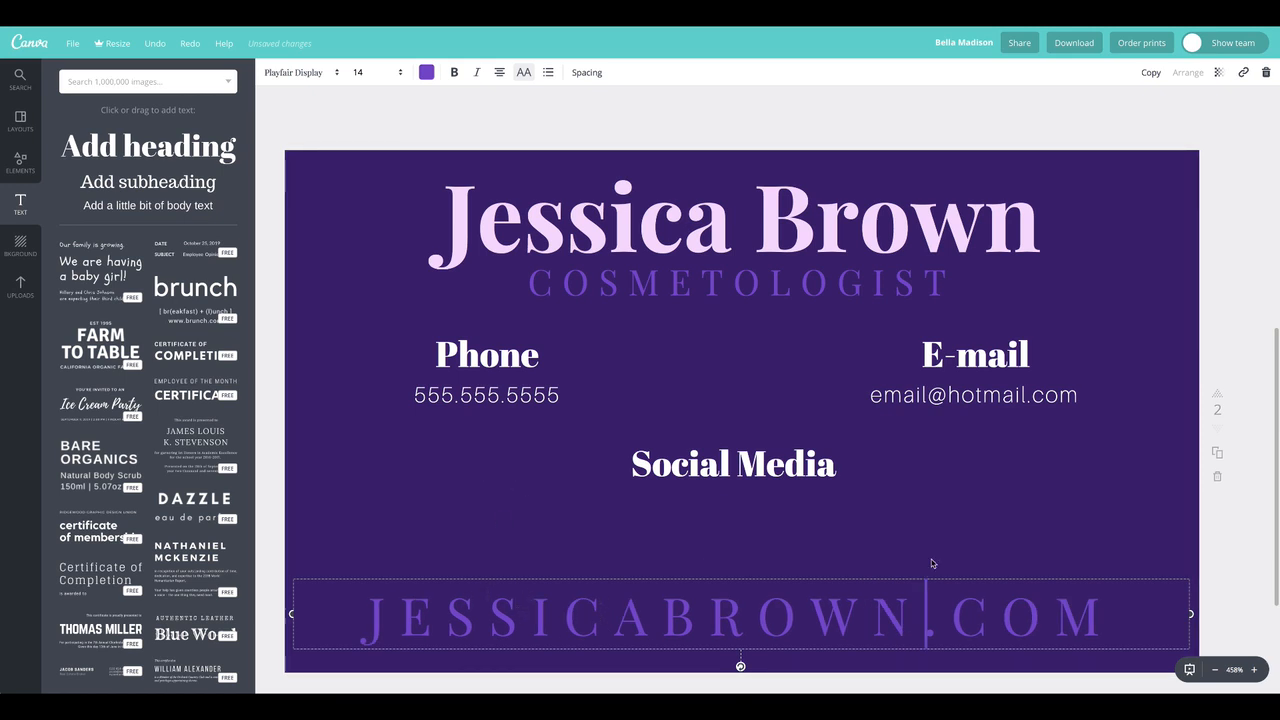
{"action": "left_click_drag", "start_coordinate": [994, 623], "coordinate": [979, 613]}
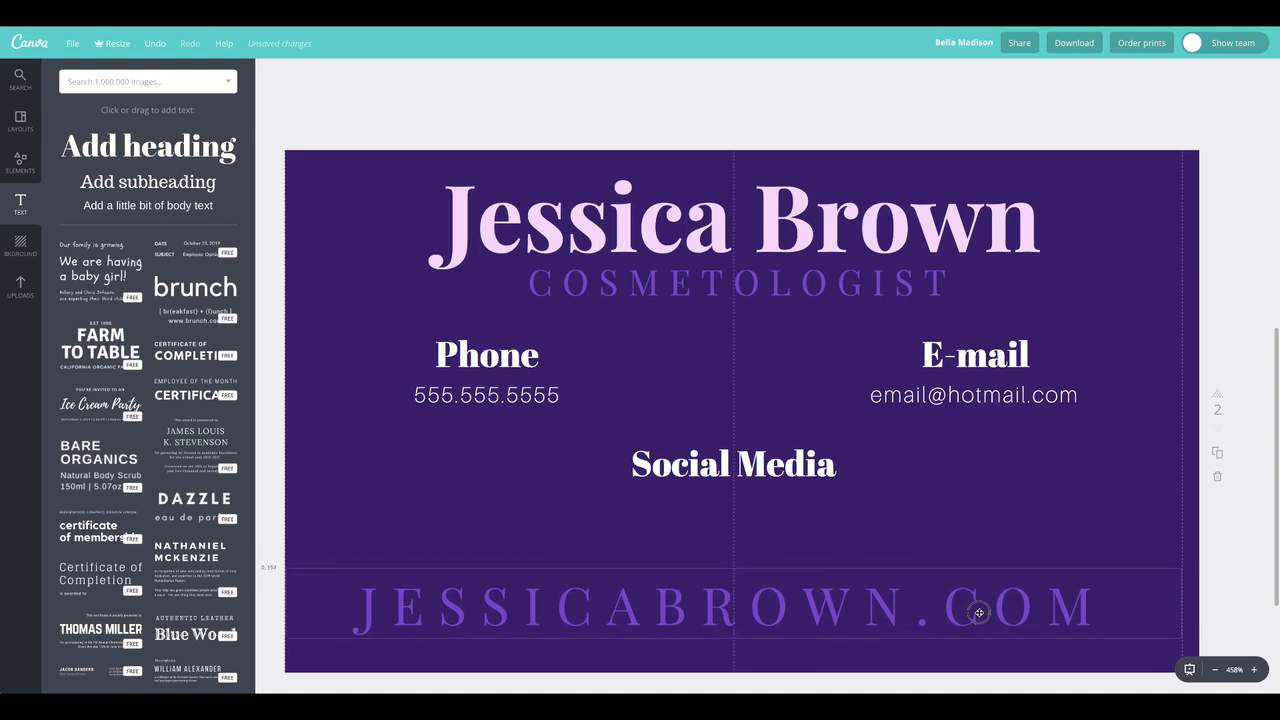
Try italics on the website line and remove them again
{"action": "double_click", "coordinate": [665, 618]}
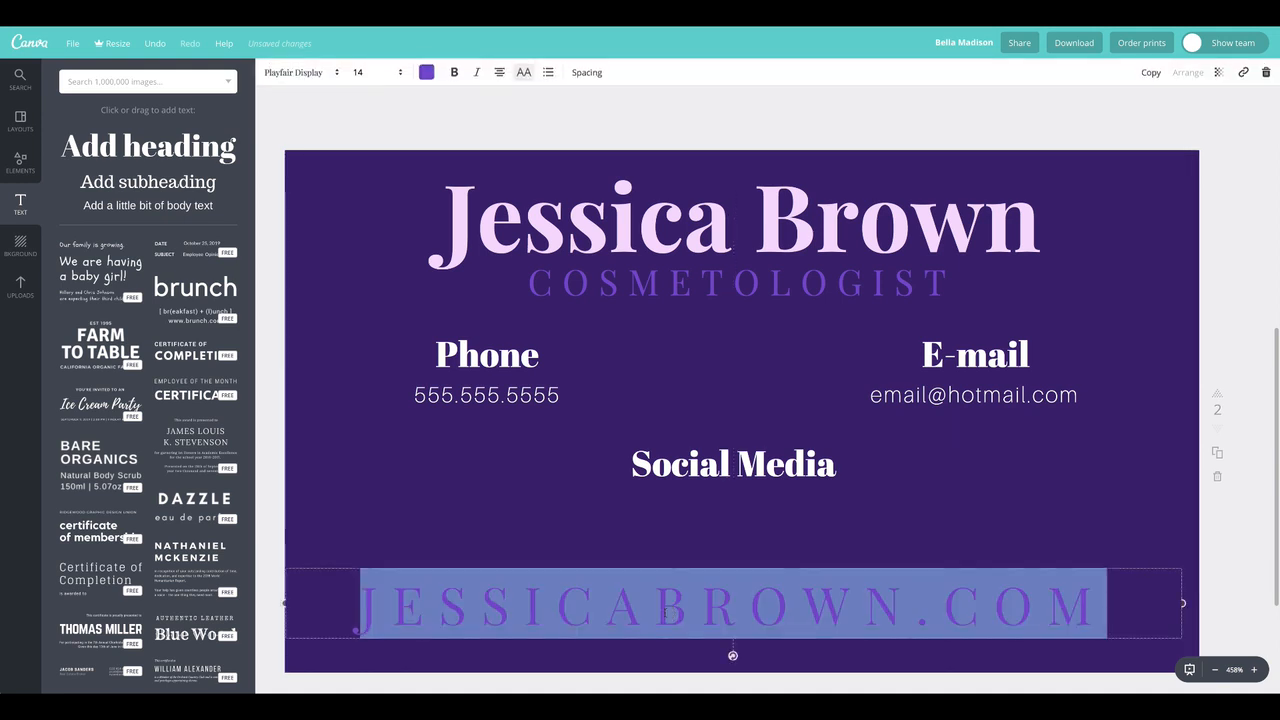
{"action": "left_click", "coordinate": [476, 72]}
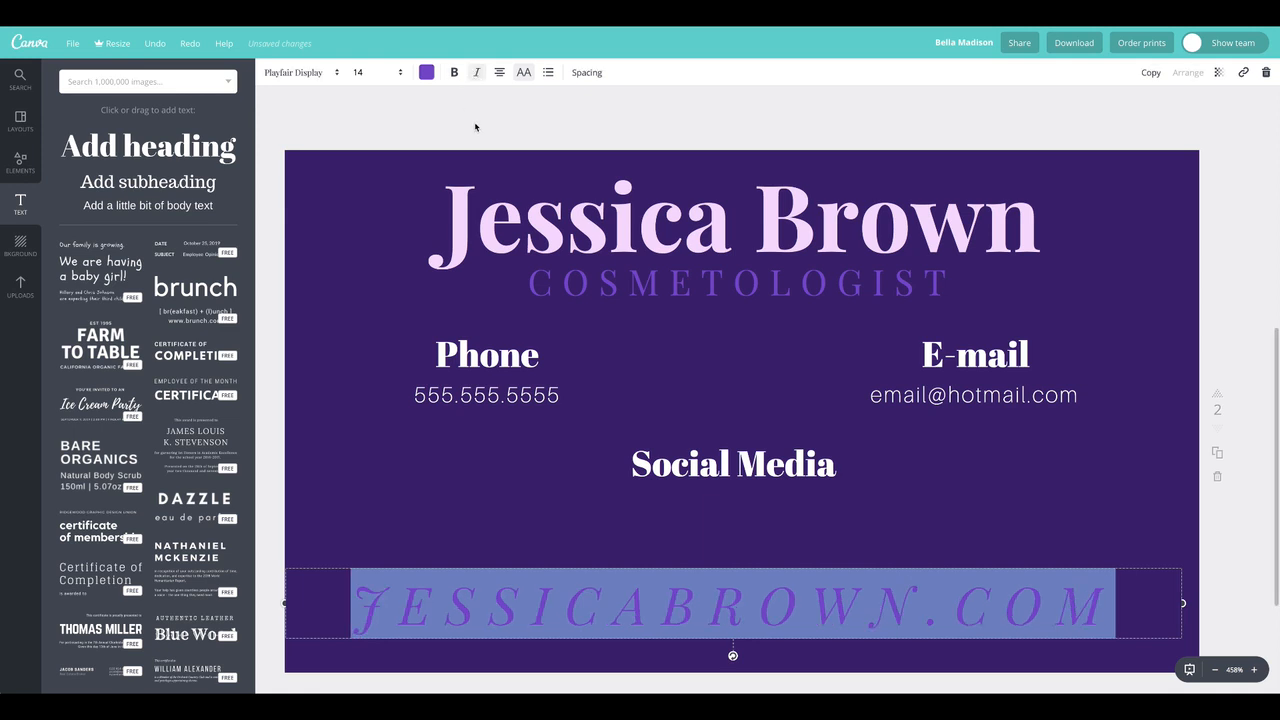
{"action": "left_click", "coordinate": [477, 123]}
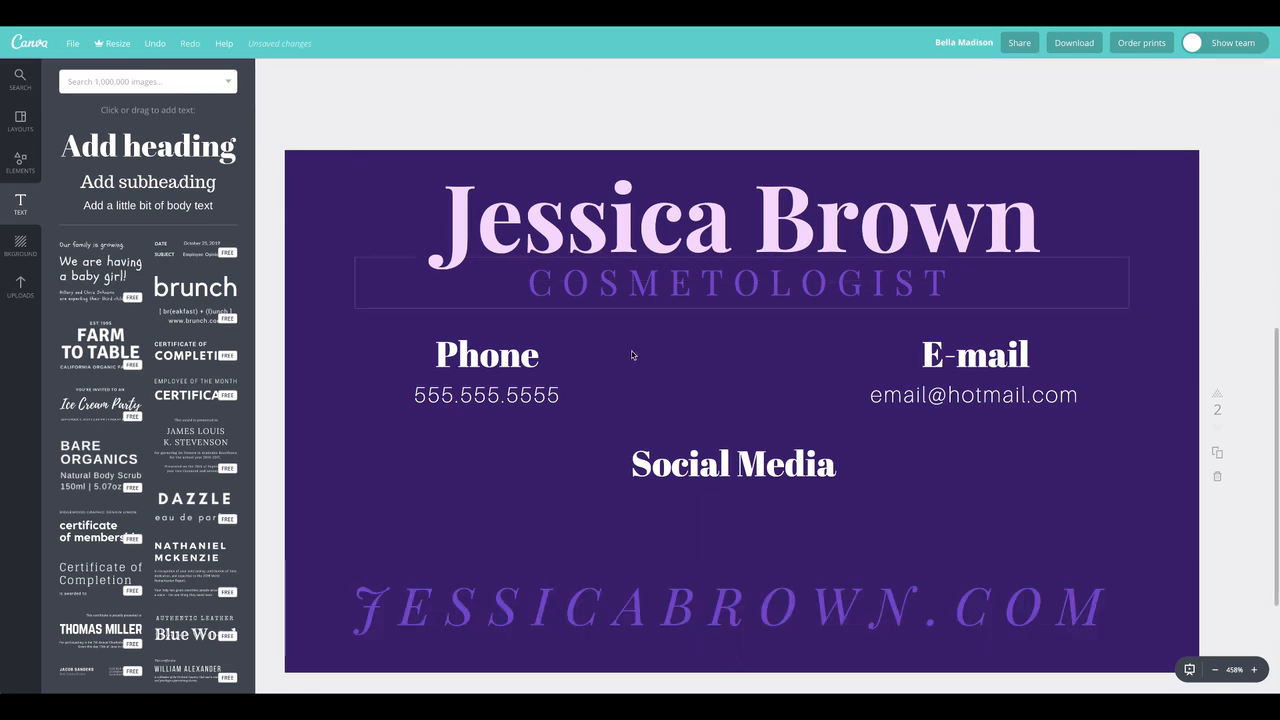
{"action": "double_click", "coordinate": [626, 608]}
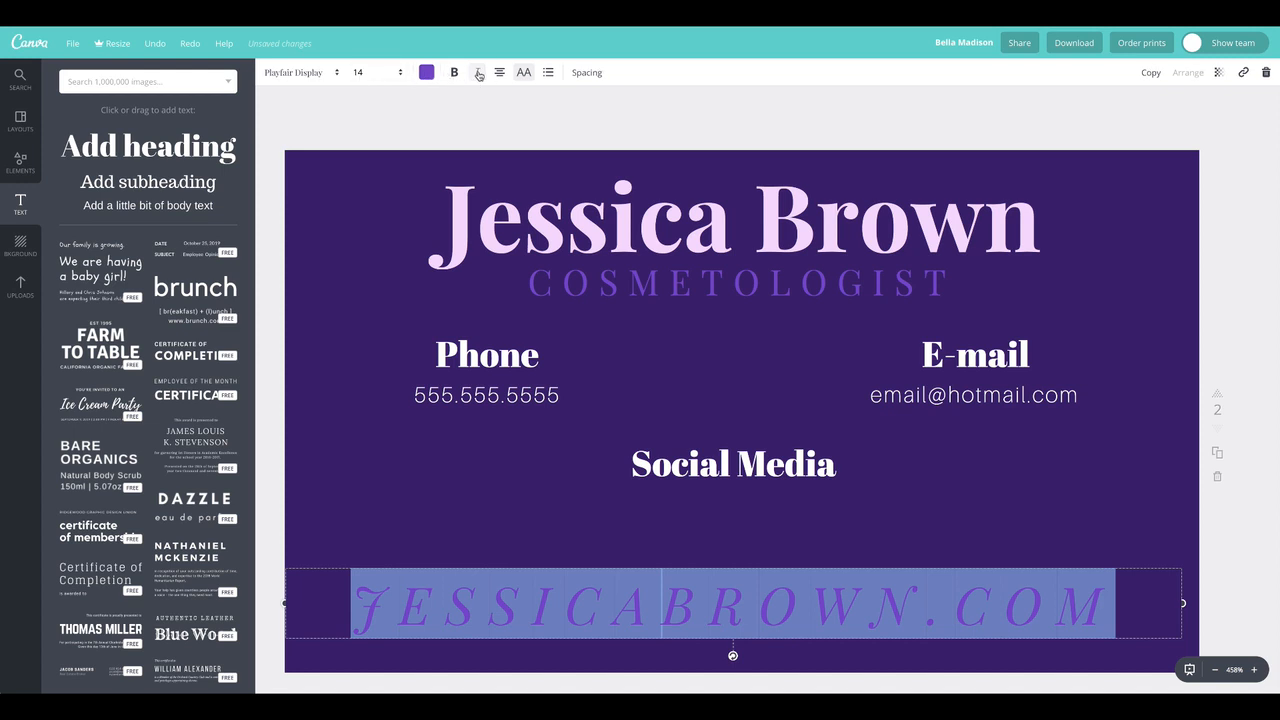
{"action": "left_click", "coordinate": [478, 74]}
Try Aileron Thin as the website line's font
{"action": "left_click", "coordinate": [300, 73]}
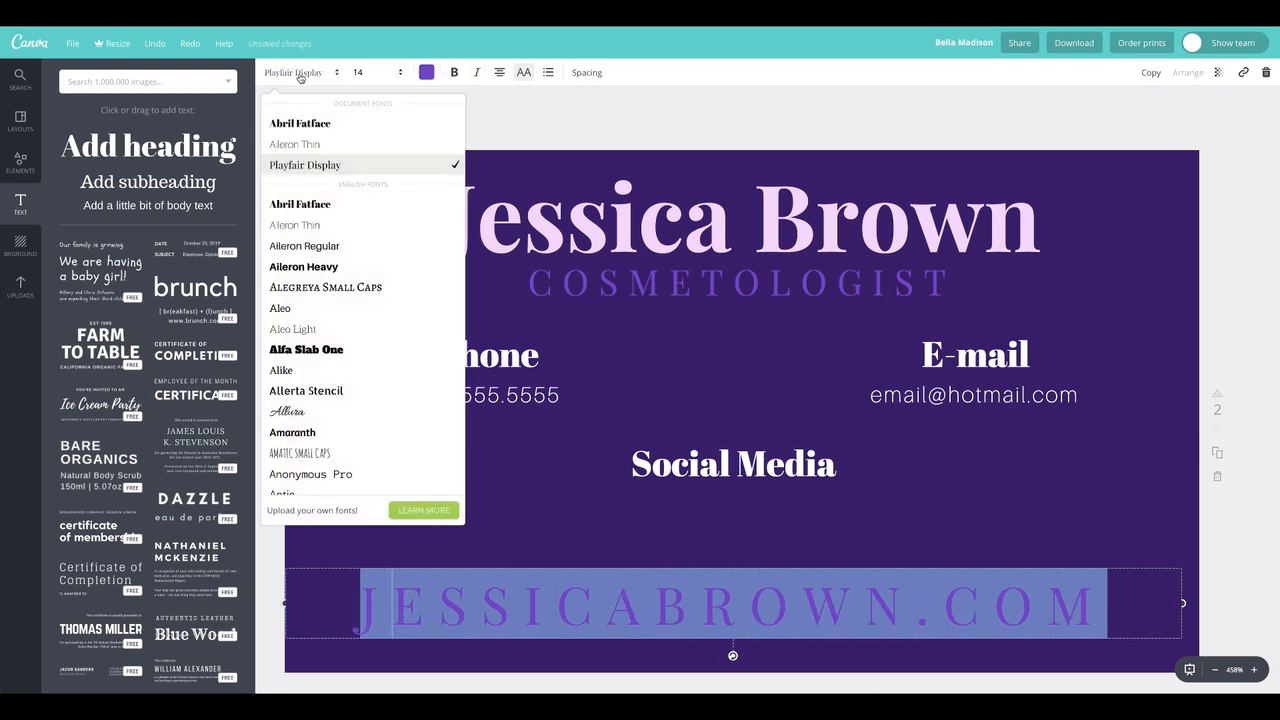
{"action": "left_click", "coordinate": [301, 144]}
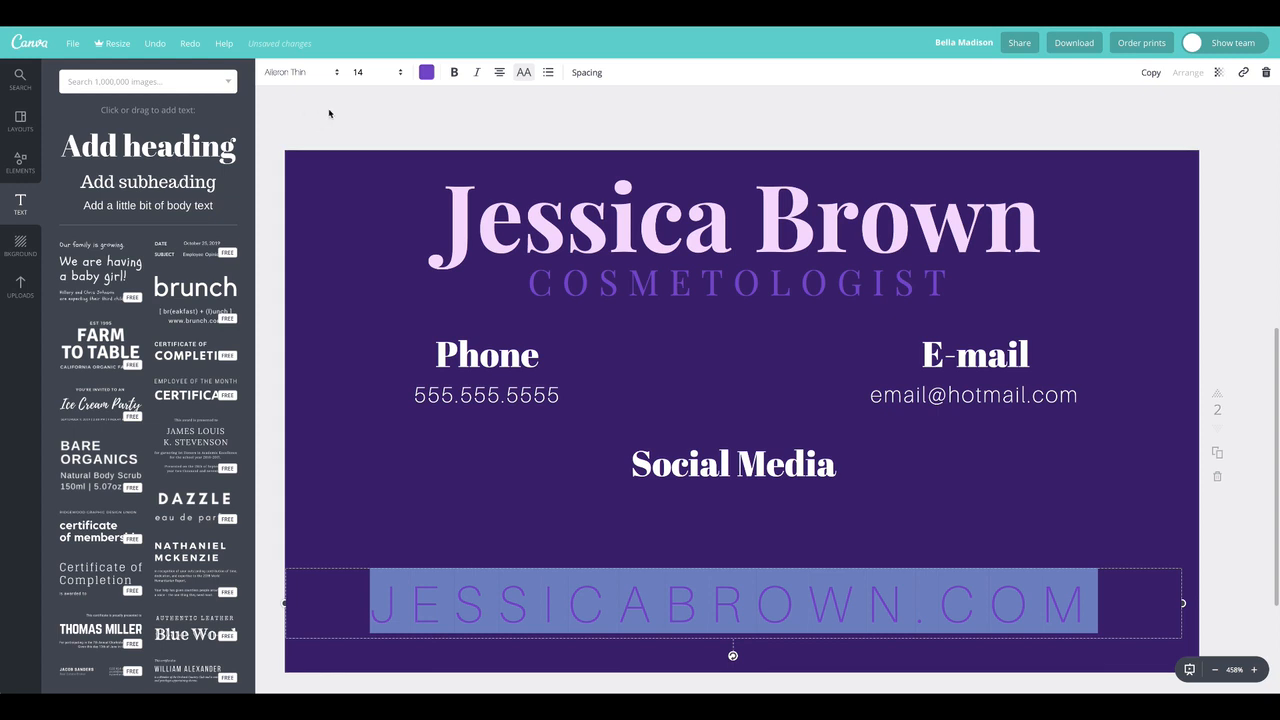
{"action": "left_click", "coordinate": [337, 116]}
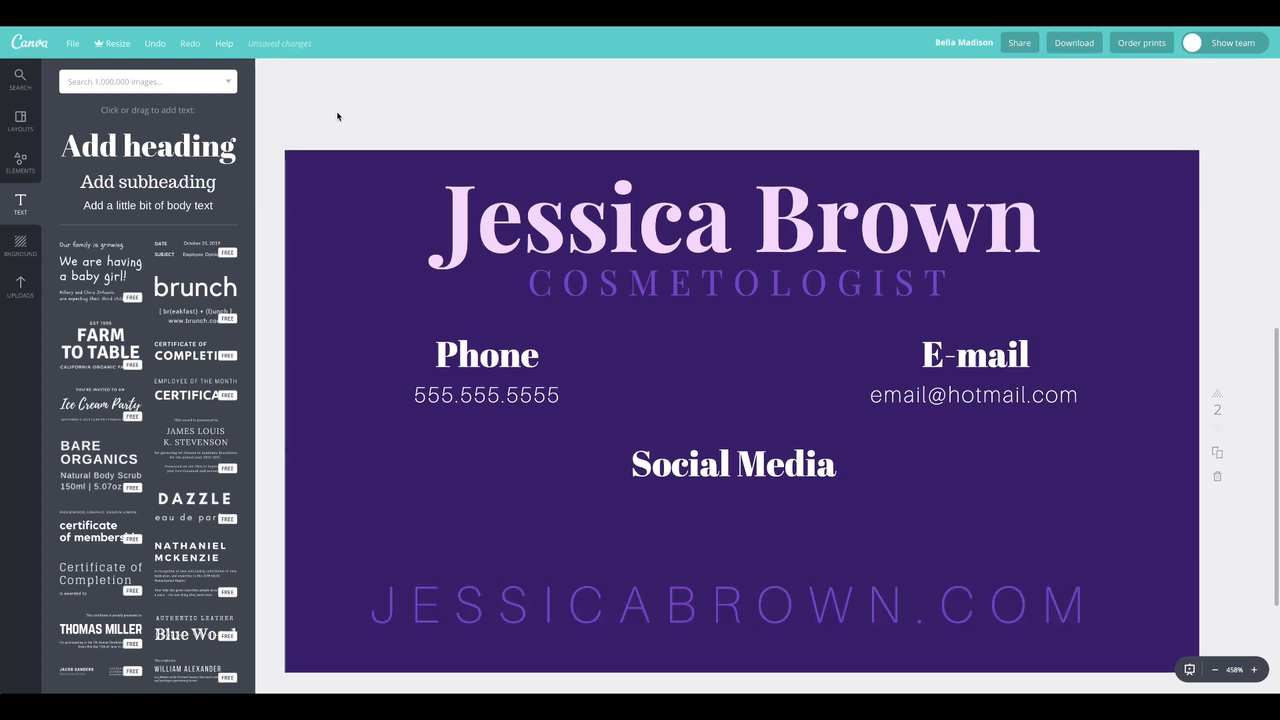
Change the website line's font to Abril Fatface
{"action": "left_click", "coordinate": [574, 600]}
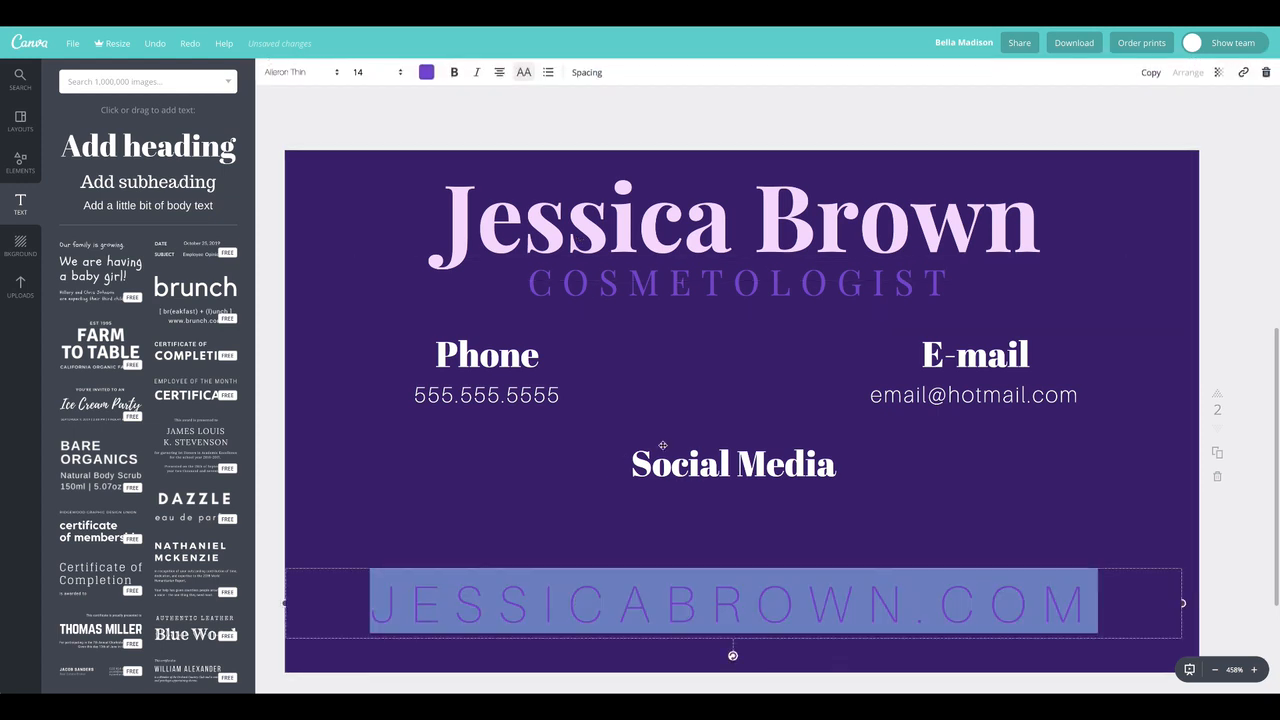
{"action": "left_click", "coordinate": [300, 72]}
{"action": "left_click", "coordinate": [300, 123]}
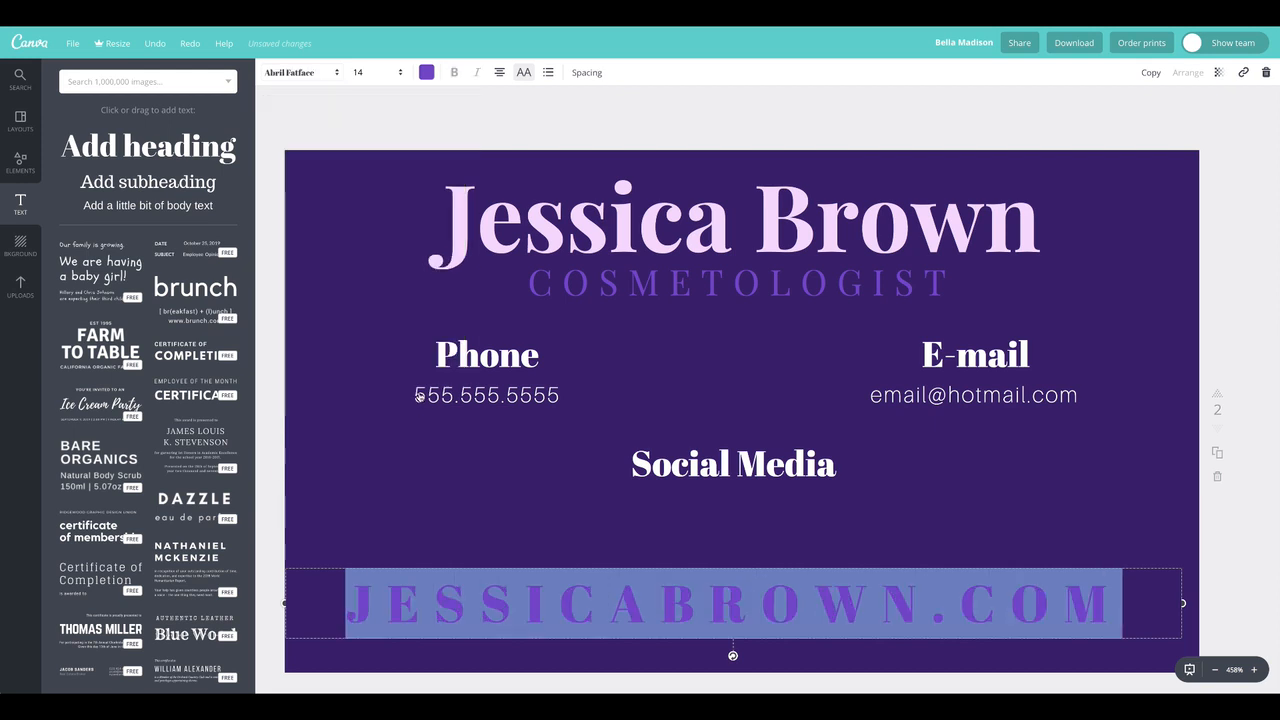
Set the website line's font size to 10 and move it slightly lower, keeping it horizontally centred on the card
{"action": "left_click", "coordinate": [357, 99]}
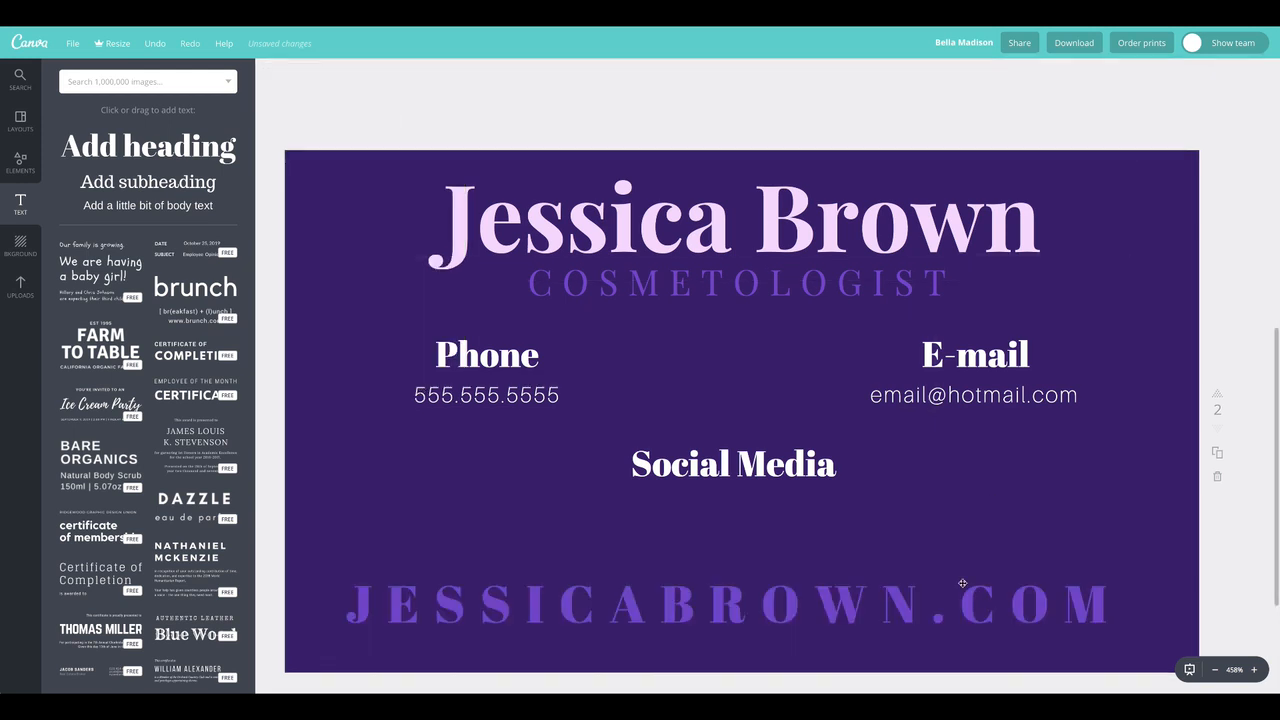
{"action": "left_click", "coordinate": [846, 598]}
{"action": "left_click", "coordinate": [380, 72]}
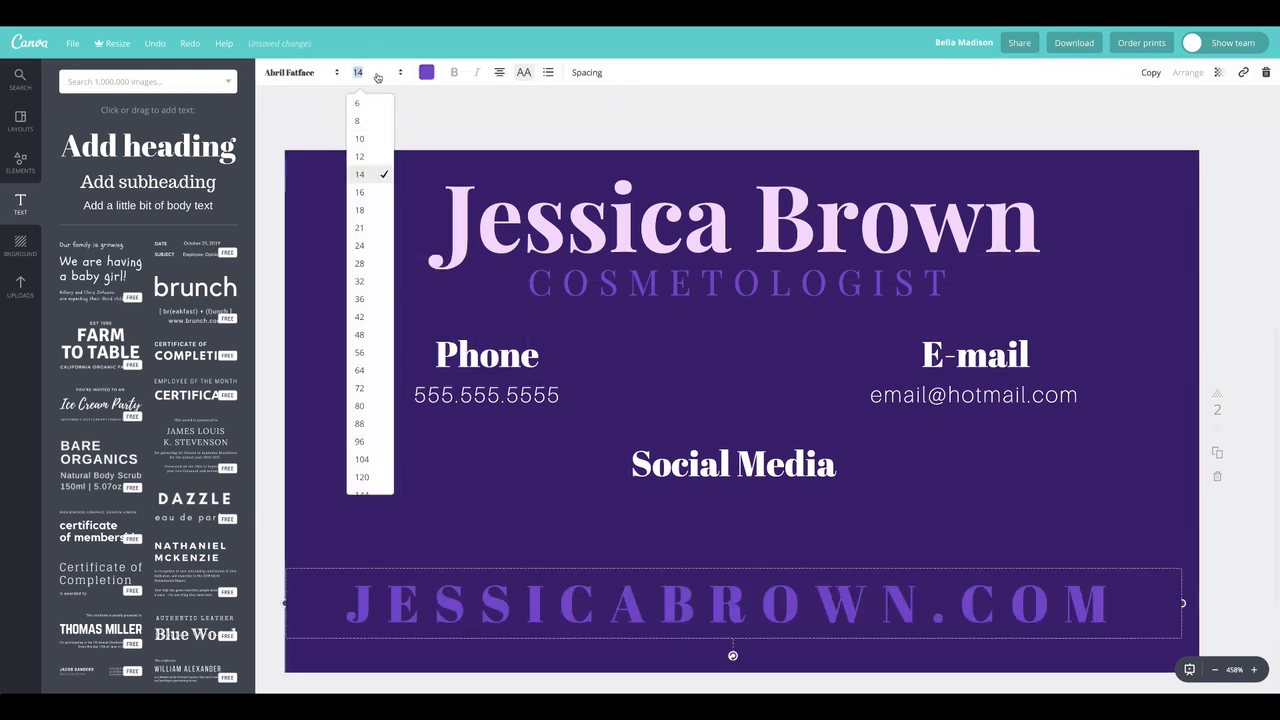
{"action": "left_click", "coordinate": [378, 131]}
{"action": "left_click_drag", "start_coordinate": [846, 596], "coordinate": [849, 620]}
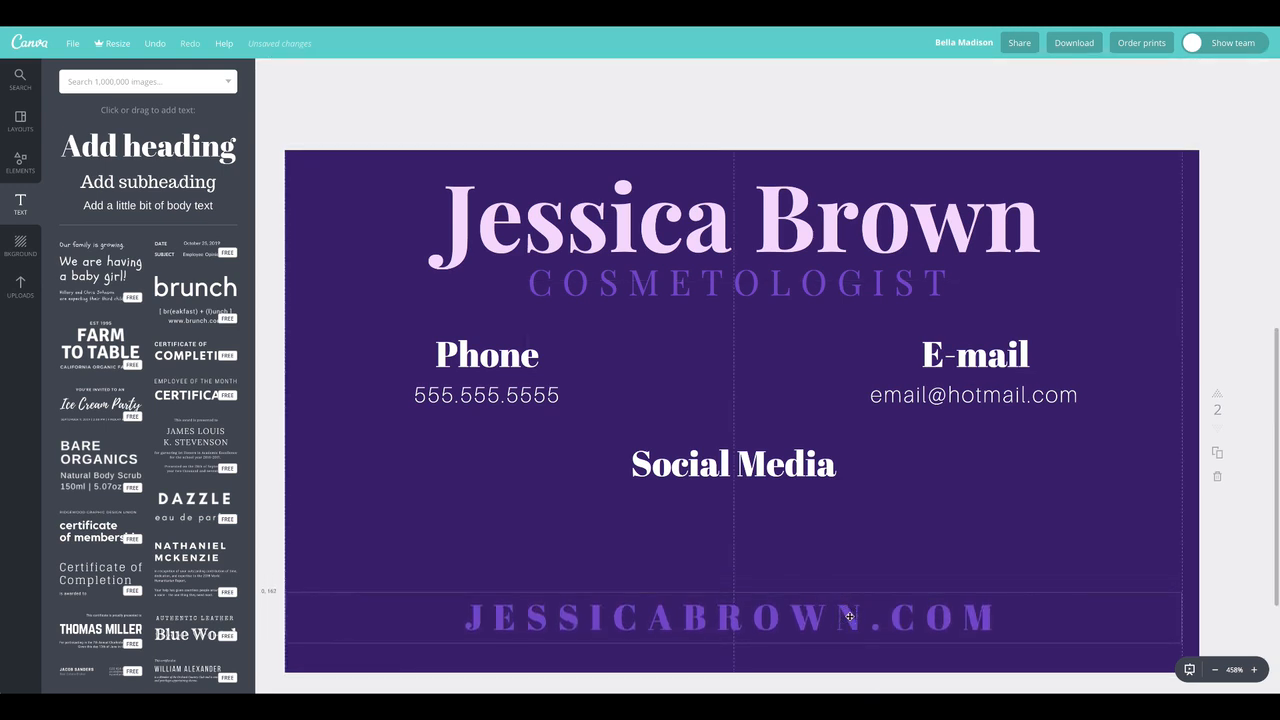
{"action": "left_click", "coordinate": [488, 109]}
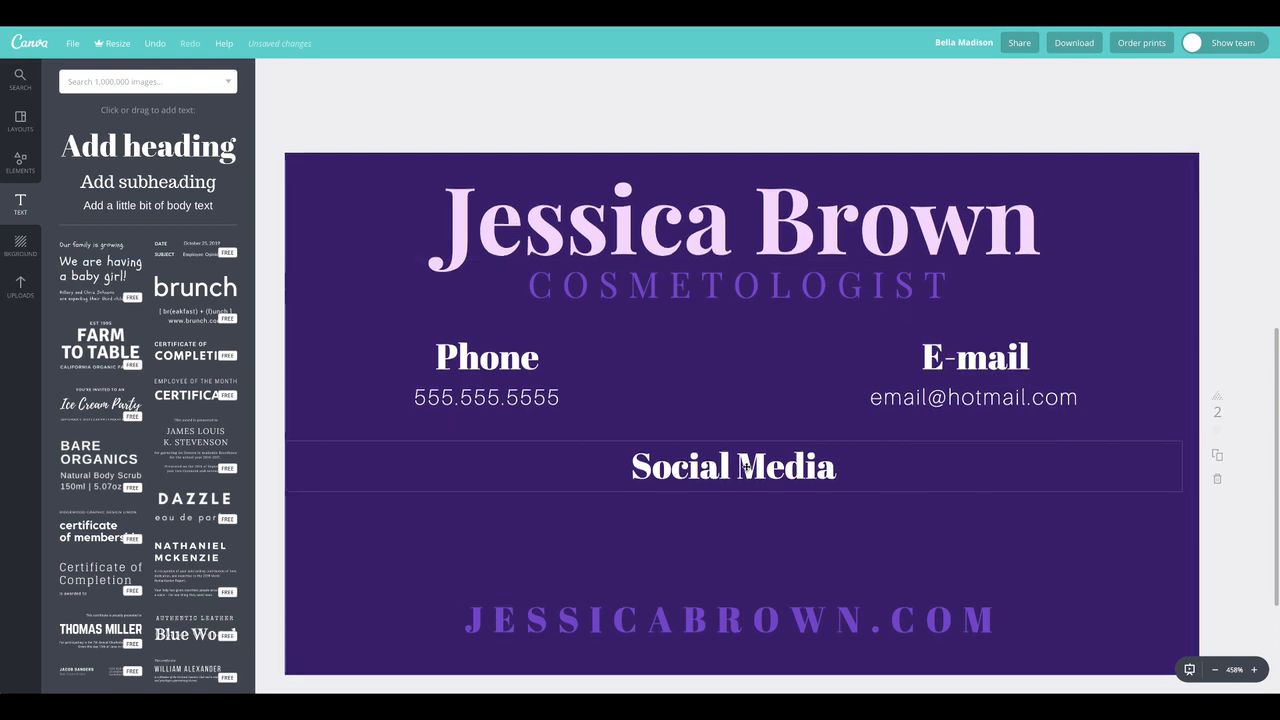
Copy the floral ornament from page 1 onto page 2 and centre it horizontally over the upper half of the card
{"action": "scroll", "coordinate": [745, 467], "scroll_direction": "up", "scroll_amount": 5}
{"action": "left_click", "coordinate": [751, 191]}
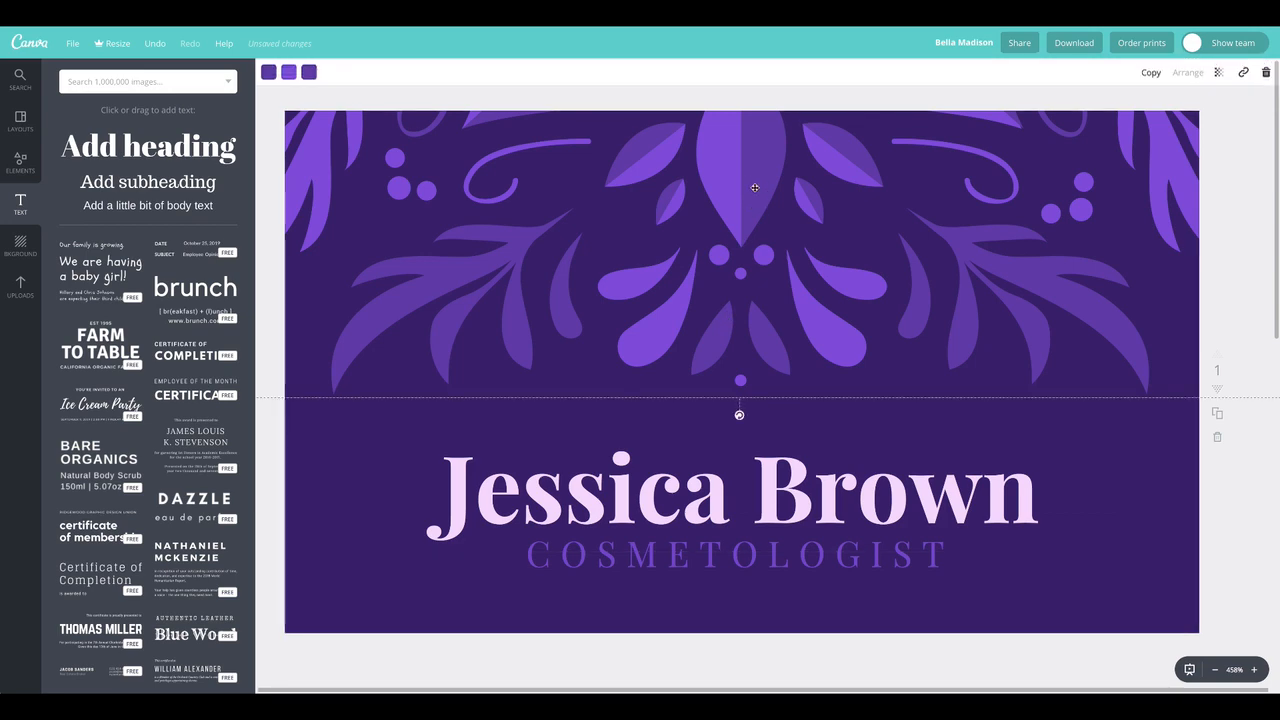
{"action": "scroll", "coordinate": [731, 436], "scroll_direction": "down", "scroll_amount": 10}
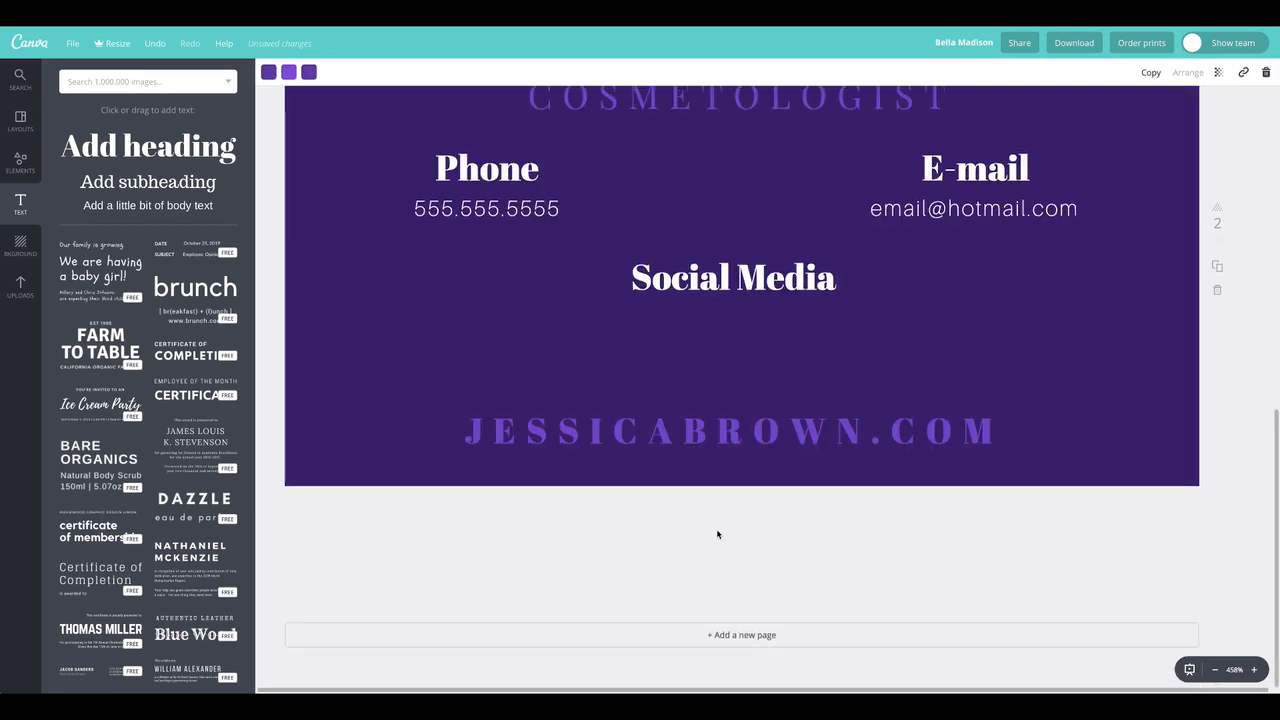
{"action": "scroll", "coordinate": [717, 534], "scroll_direction": "up", "scroll_amount": 2}
{"action": "scroll", "coordinate": [717, 531], "scroll_direction": "up", "scroll_amount": 4}
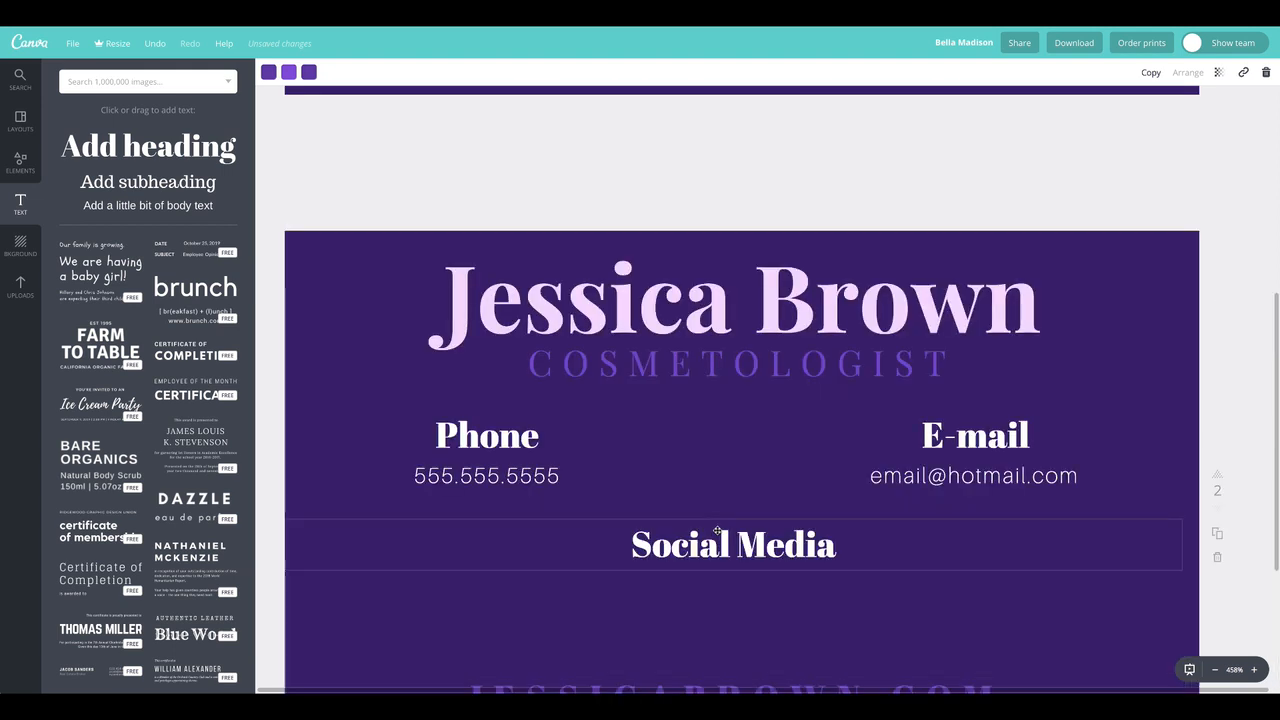
{"action": "scroll", "coordinate": [717, 525], "scroll_direction": "down", "scroll_amount": 2}
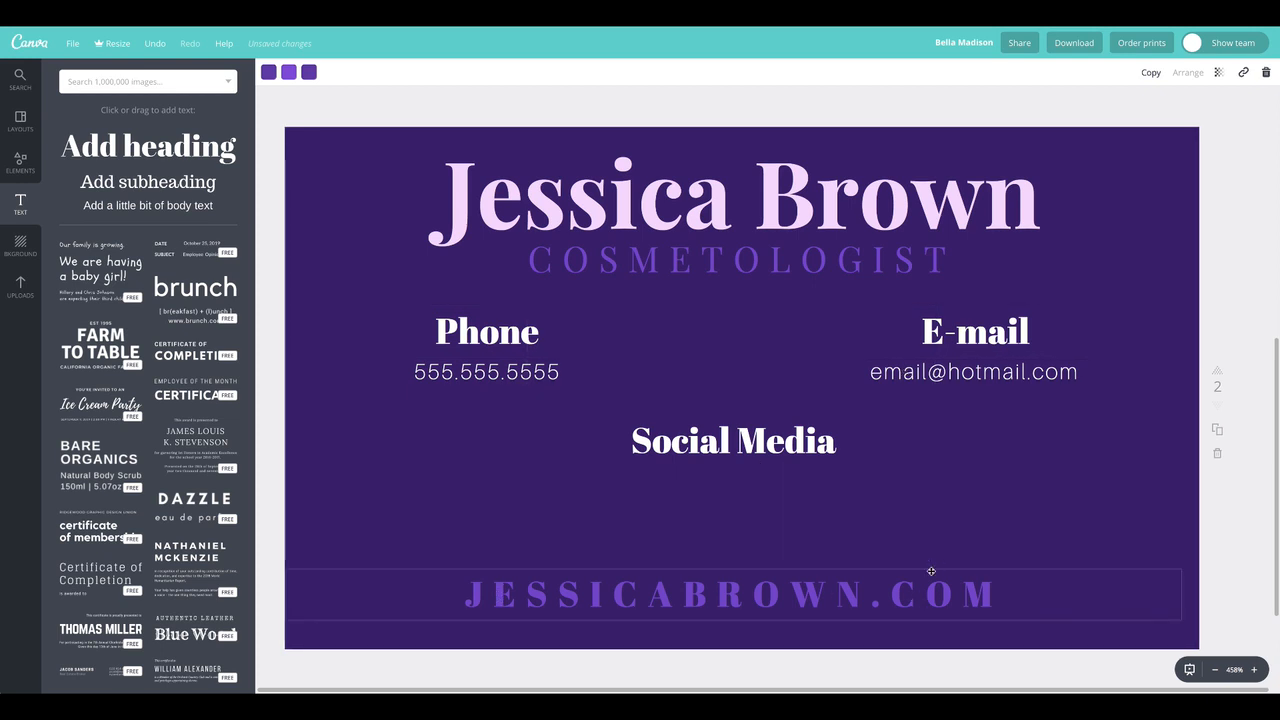
{"action": "key", "text": "ctrl+v"}
{"action": "left_click_drag", "start_coordinate": [740, 213], "coordinate": [730, 211]}
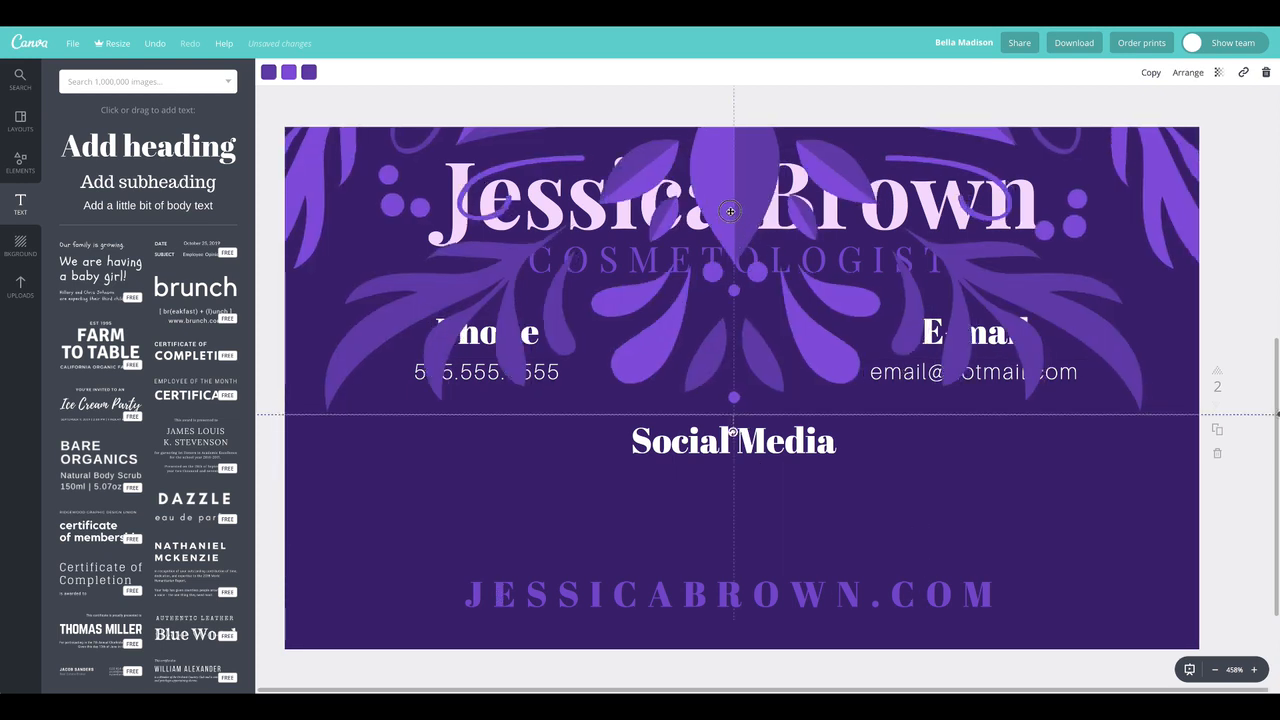
Send the pasted floral ornament behind all the text on page 2 and set its transparency to 22
{"action": "left_click", "coordinate": [1189, 73]}
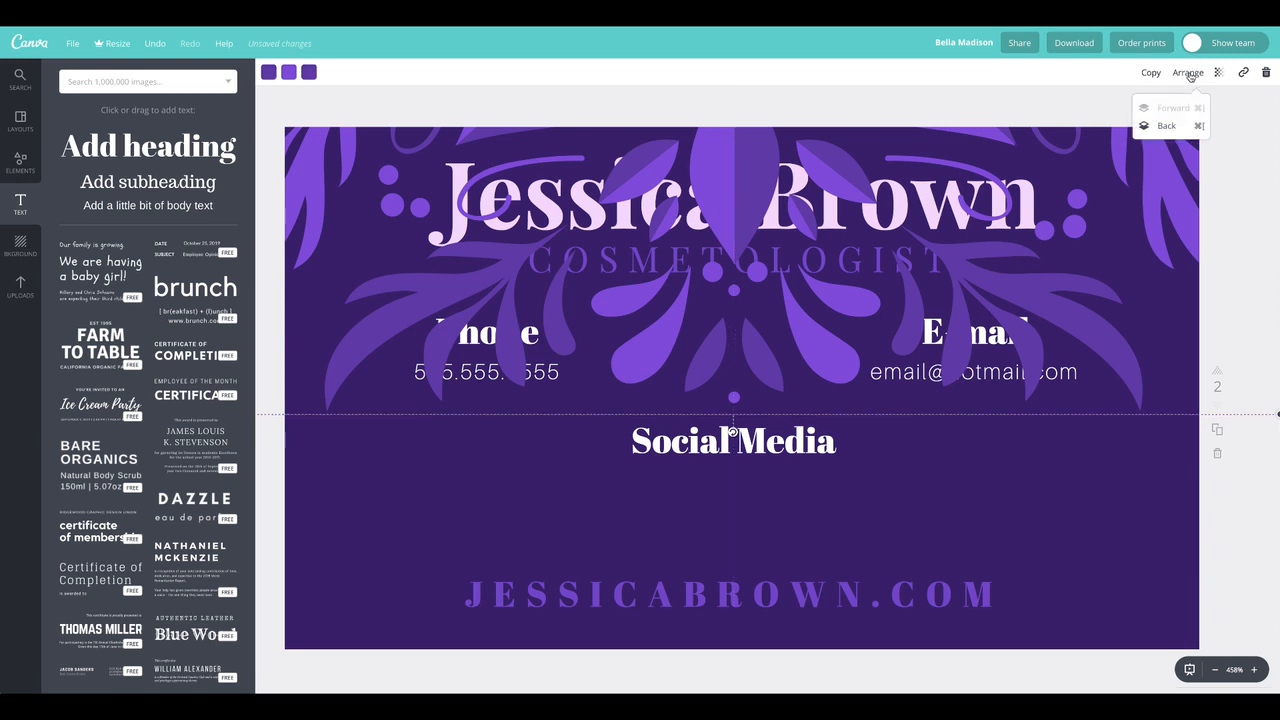
{"action": "left_click", "coordinate": [1164, 128]}
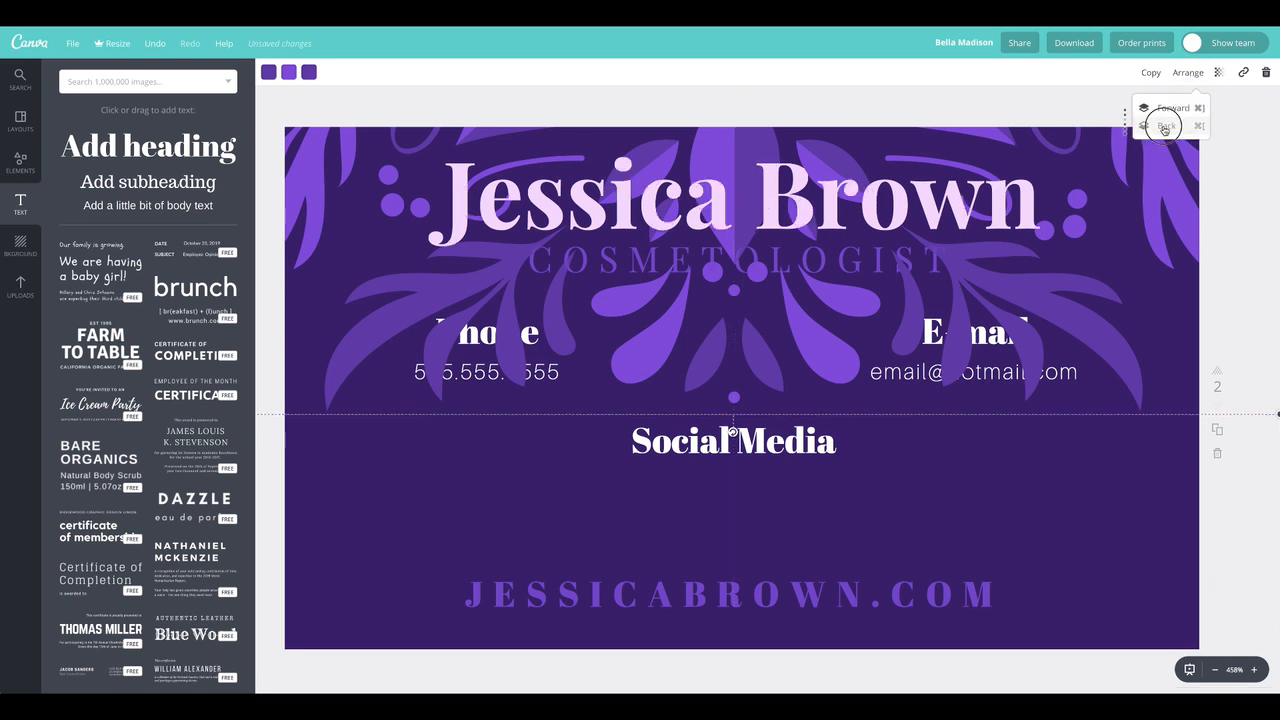
{"action": "left_click", "coordinate": [1164, 127]}
{"action": "left_click", "coordinate": [1164, 127]}
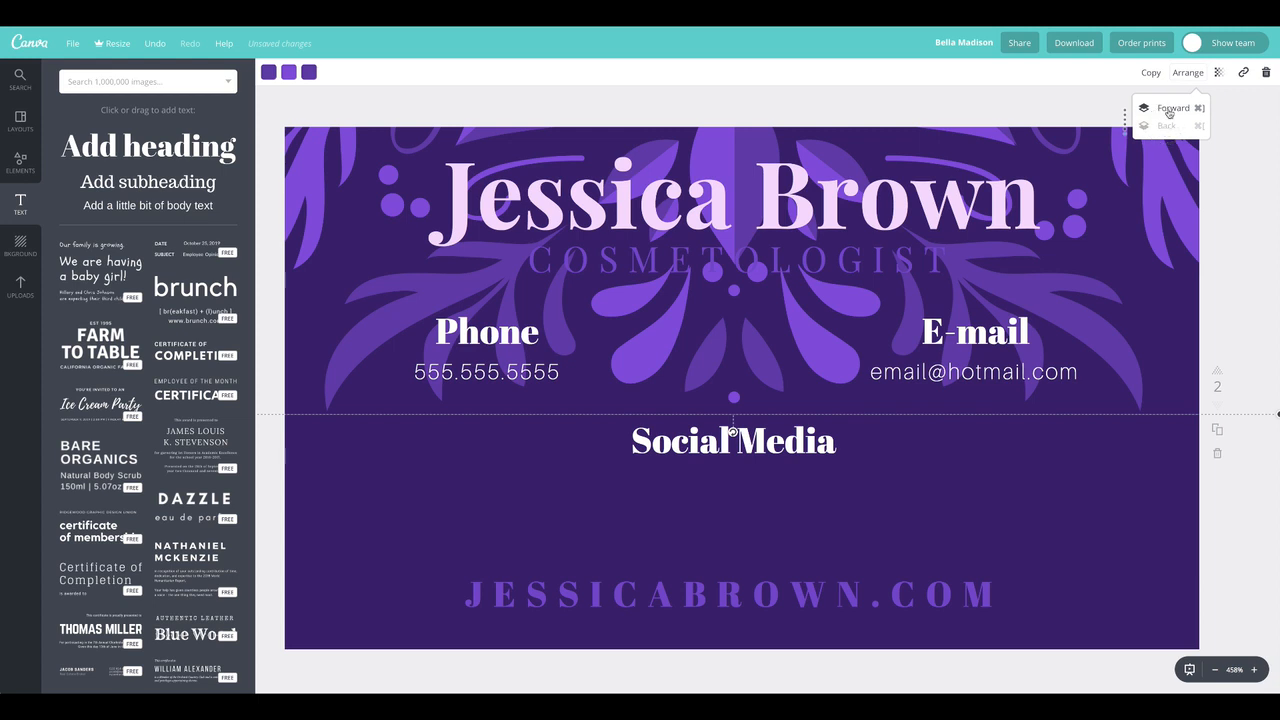
{"action": "left_click", "coordinate": [1218, 72]}
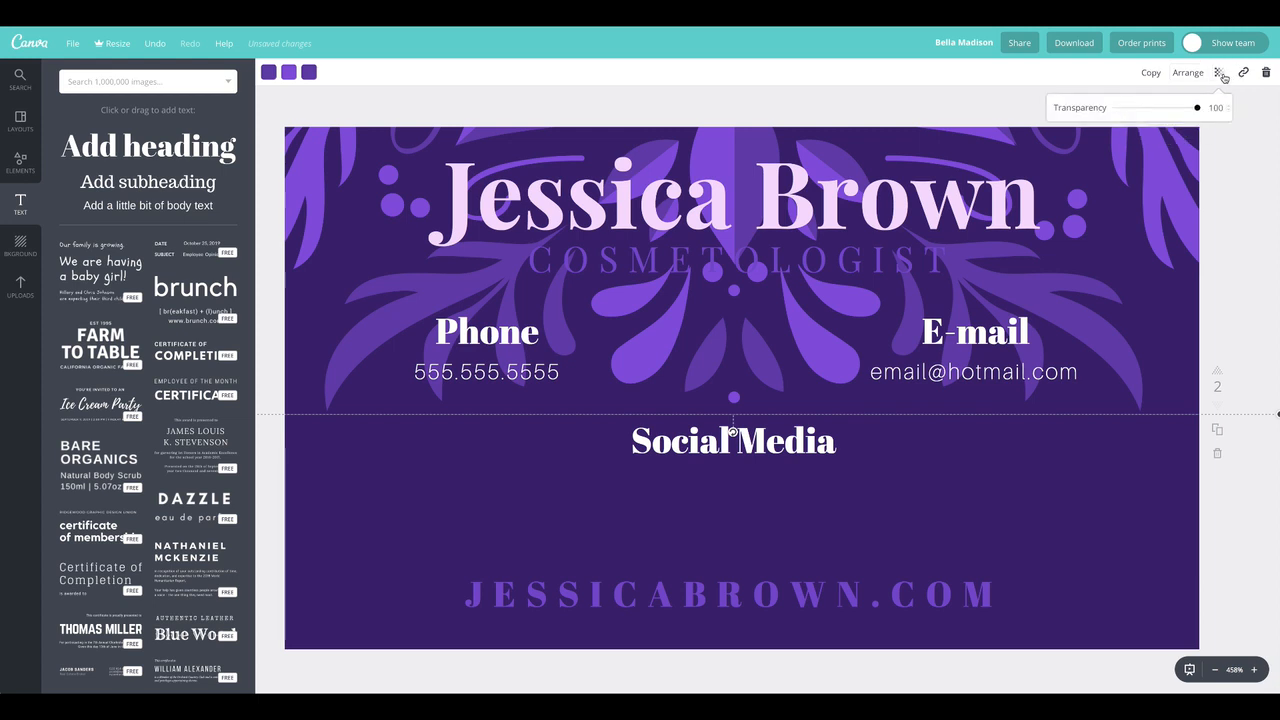
{"action": "left_click", "coordinate": [1135, 108]}
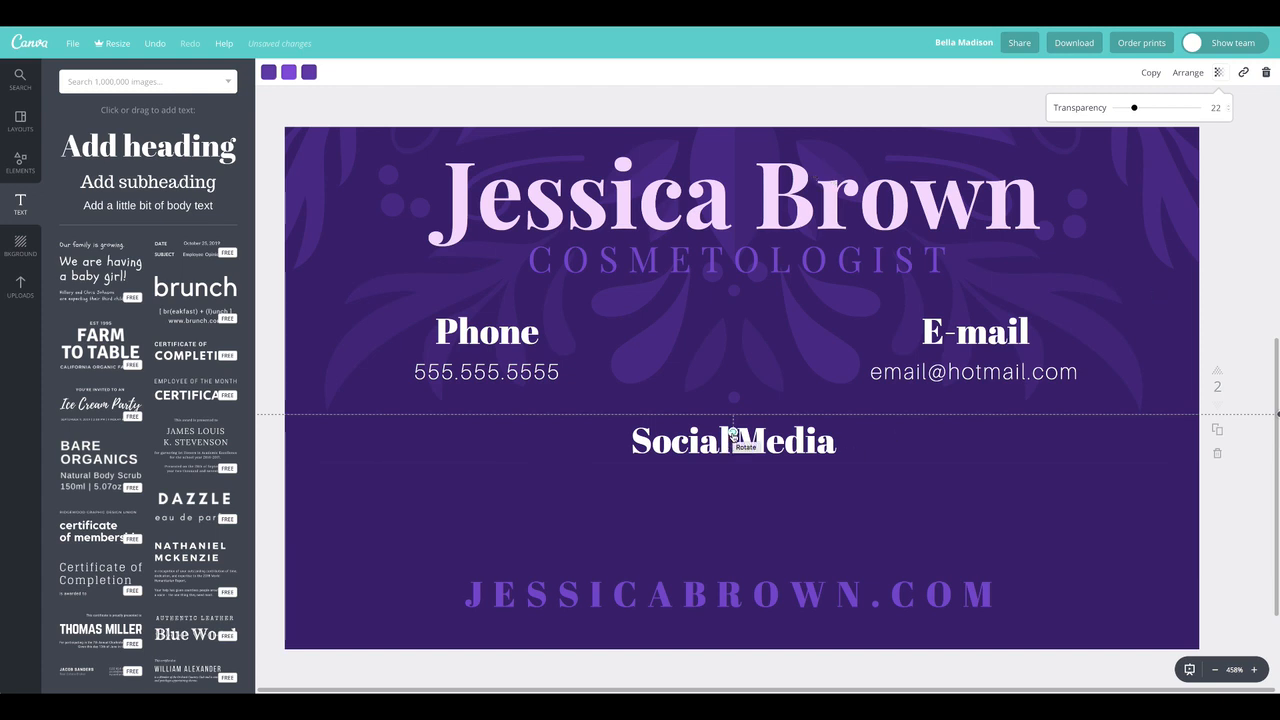
Rotate the faded floral ornament slightly clockwise and move it towards the right side of the back page
{"action": "left_click_drag", "start_coordinate": [733, 432], "coordinate": [682, 163]}
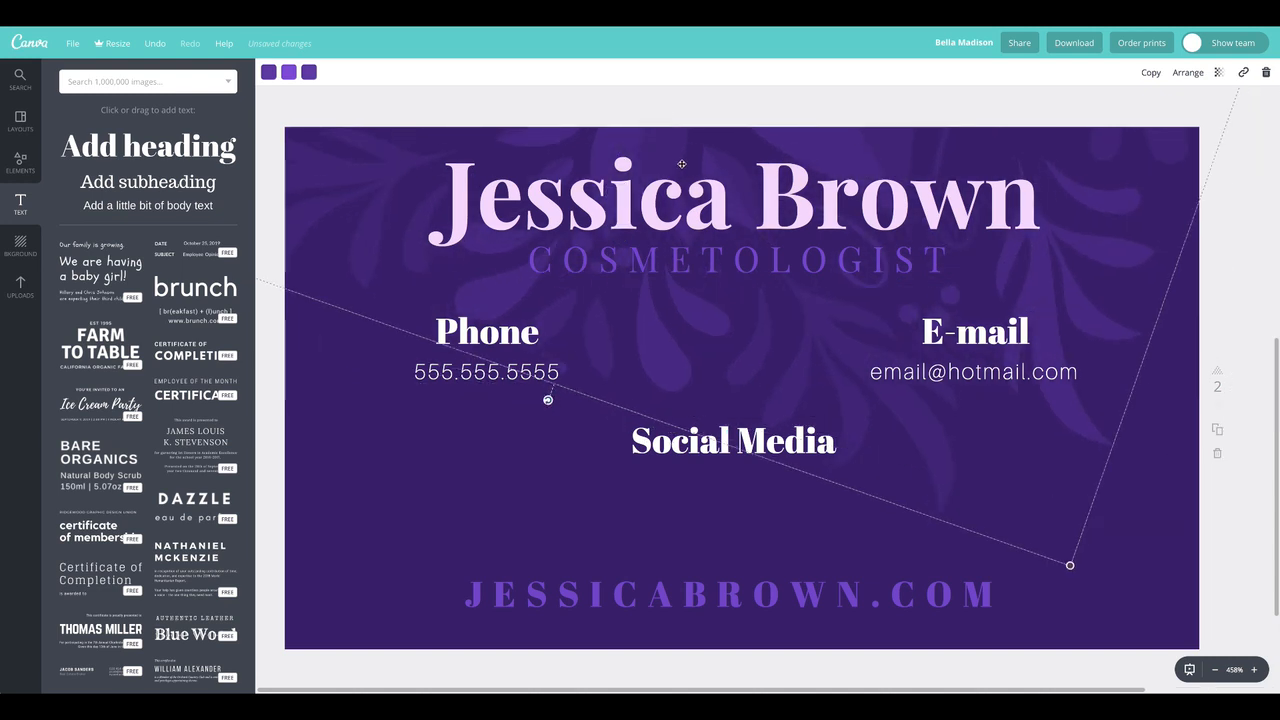
{"action": "left_click_drag", "start_coordinate": [847, 229], "coordinate": [904, 268]}
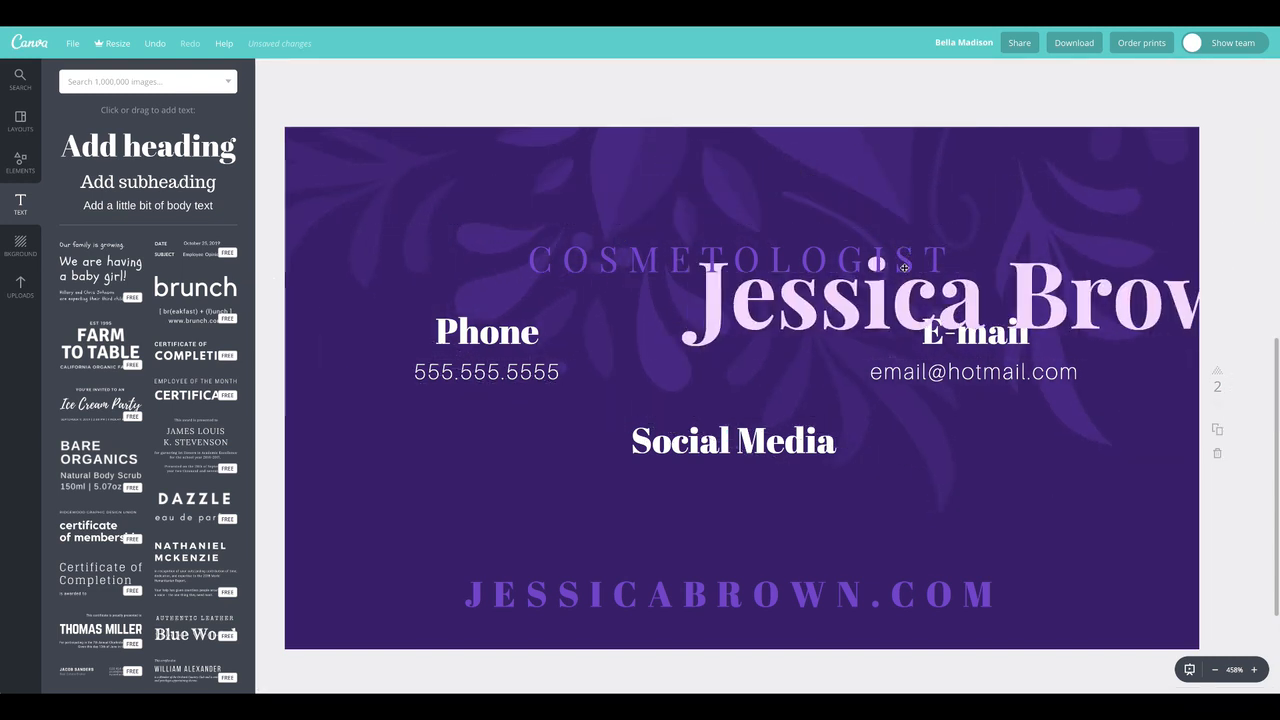
{"action": "key", "text": "ctrl+z"}
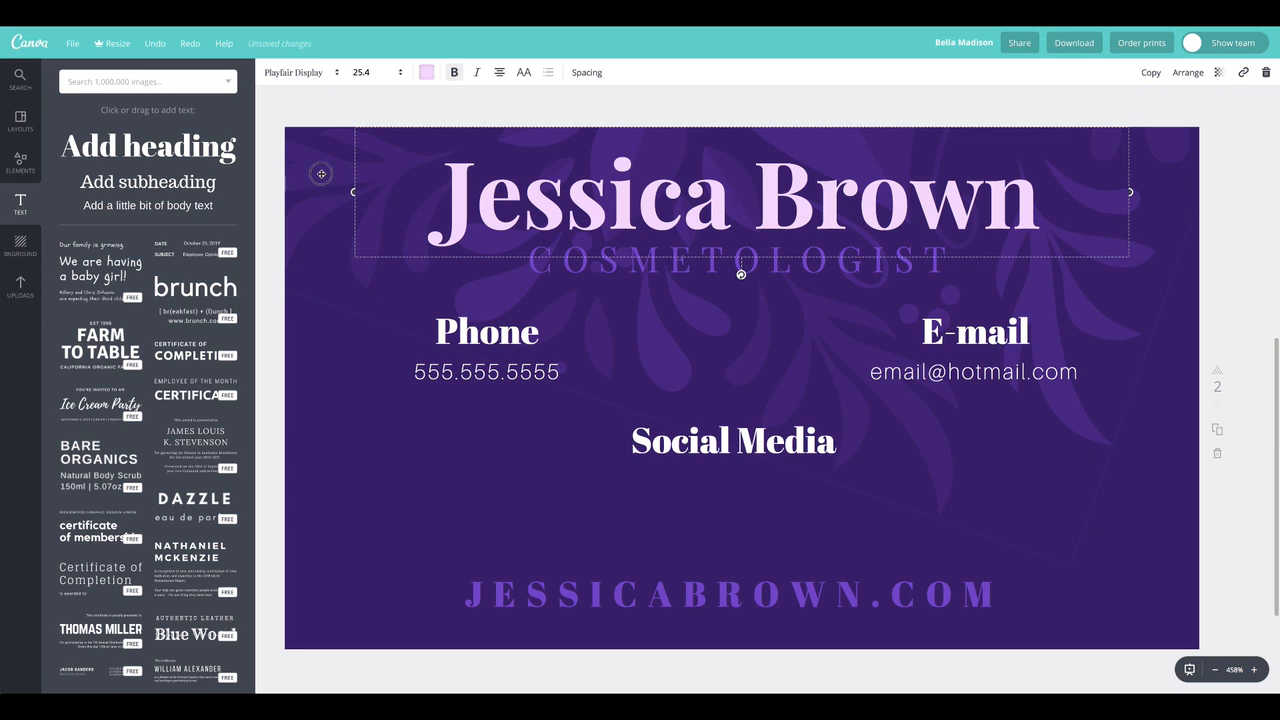
{"action": "left_click", "coordinate": [318, 168]}
{"action": "left_click_drag", "start_coordinate": [580, 402], "coordinate": [945, 538]}
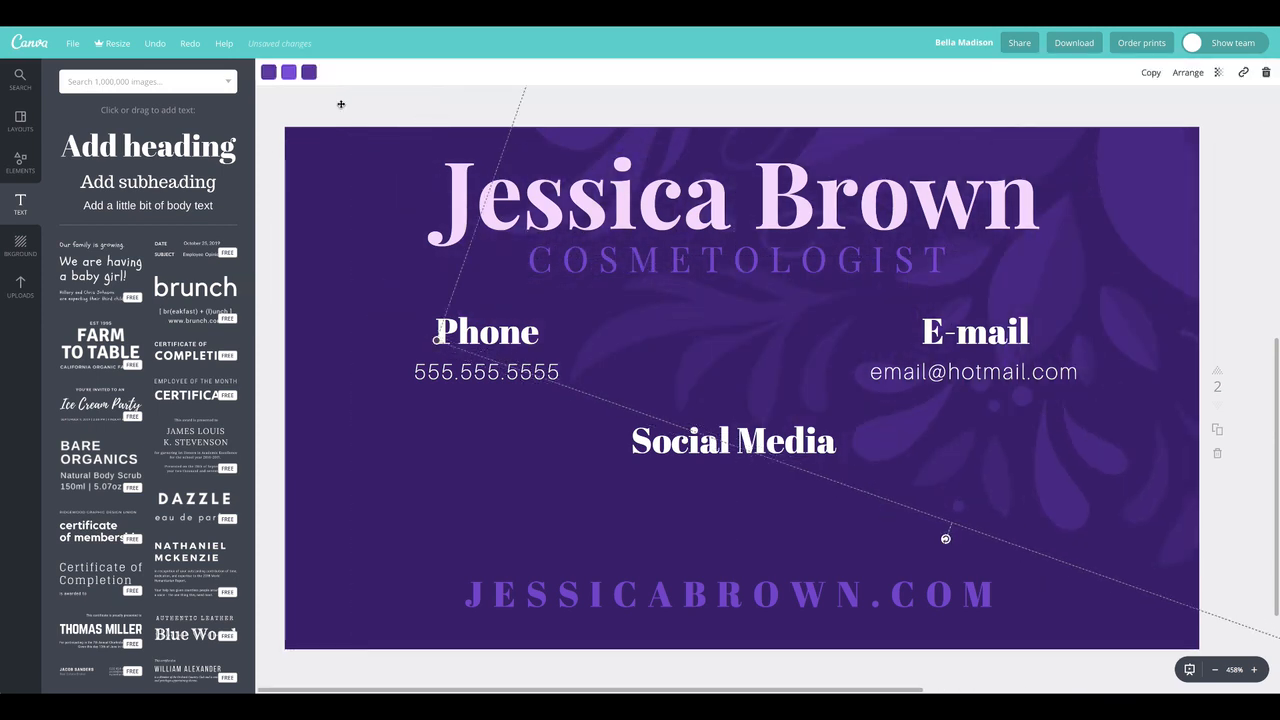
{"action": "left_click", "coordinate": [343, 117]}
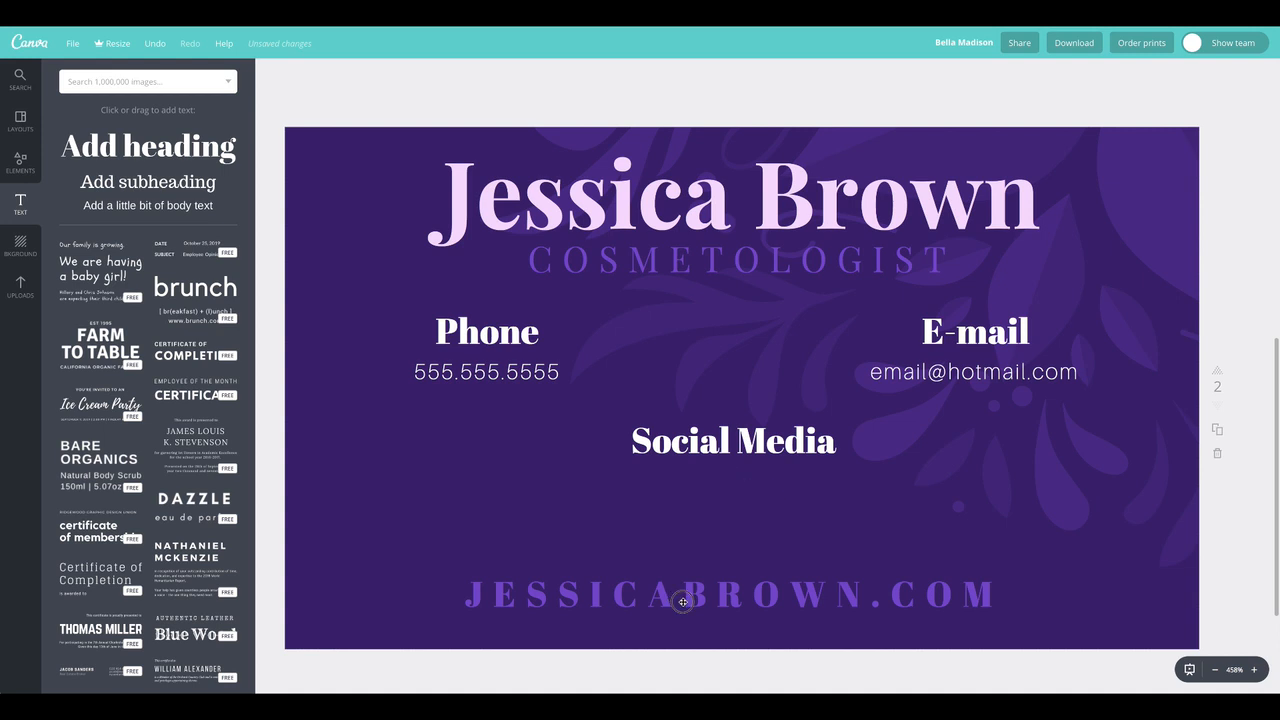
Change the website line's font to Playfair Display
{"action": "double_click", "coordinate": [719, 597]}
{"action": "triple_click", "coordinate": [720, 596]}
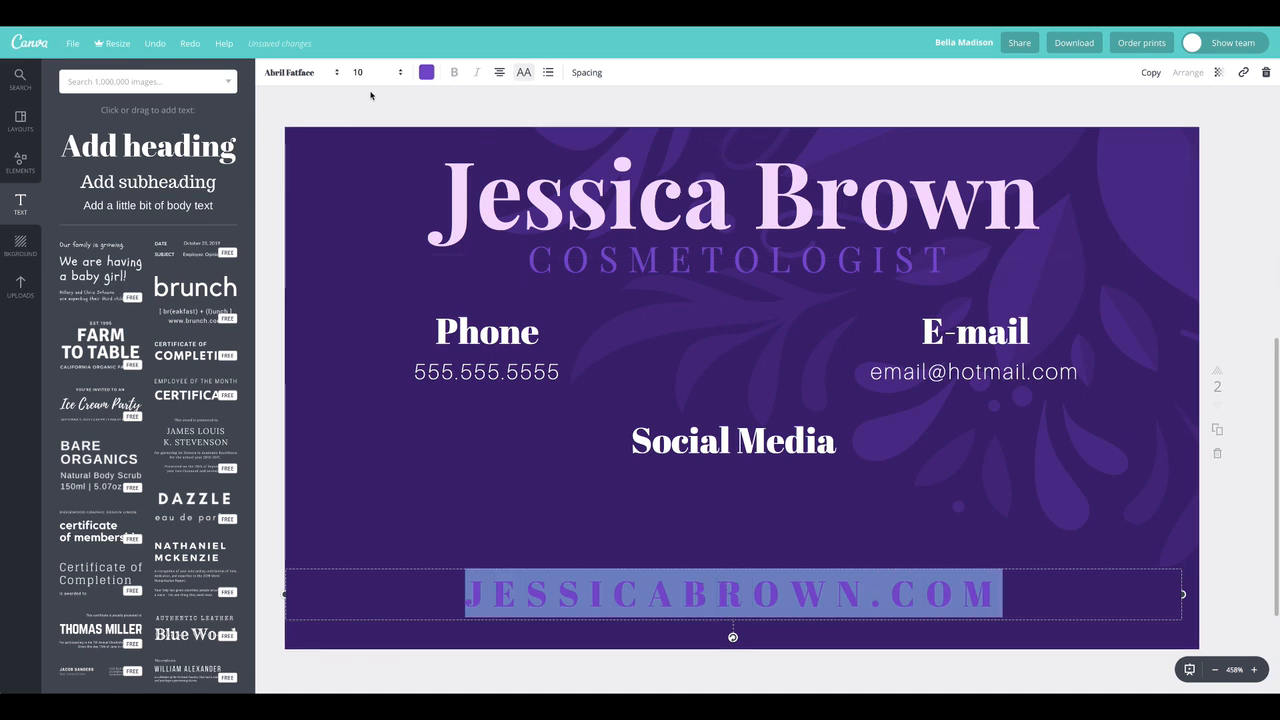
{"action": "left_click", "coordinate": [300, 72]}
{"action": "left_click", "coordinate": [307, 165]}
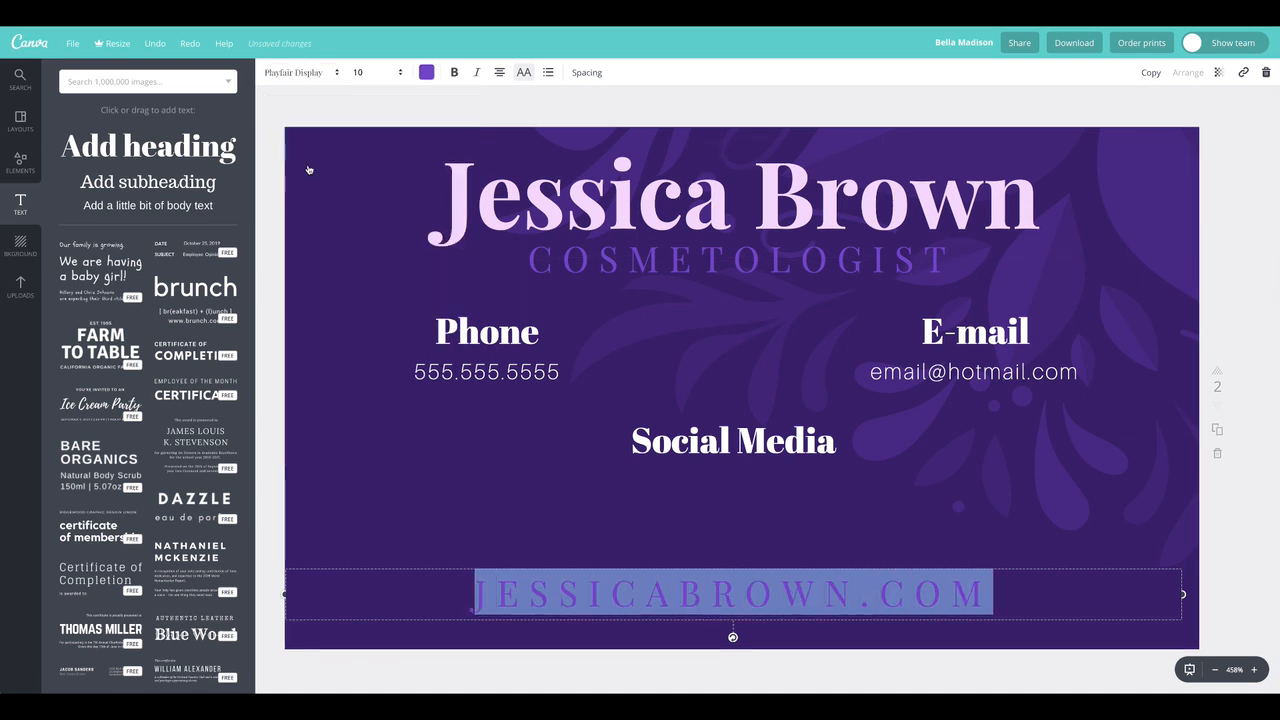
{"action": "left_click", "coordinate": [358, 110]}
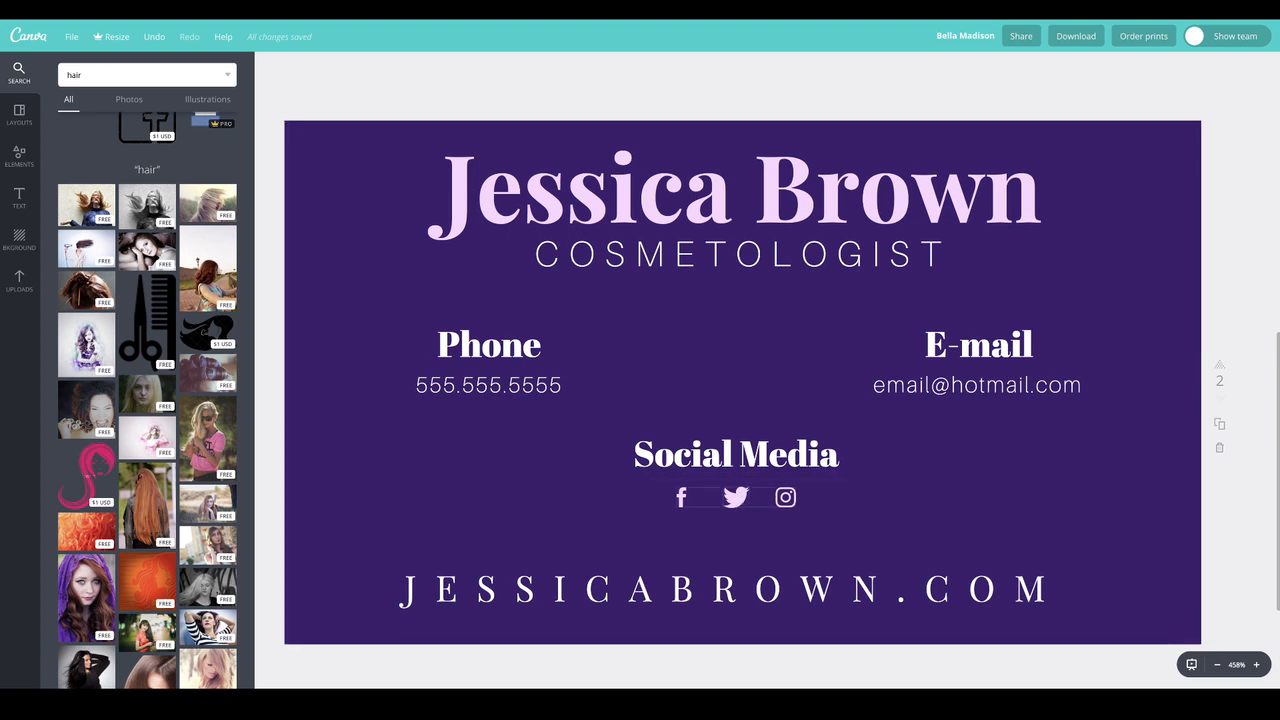
{"action": "double_click", "coordinate": [104, 76]}
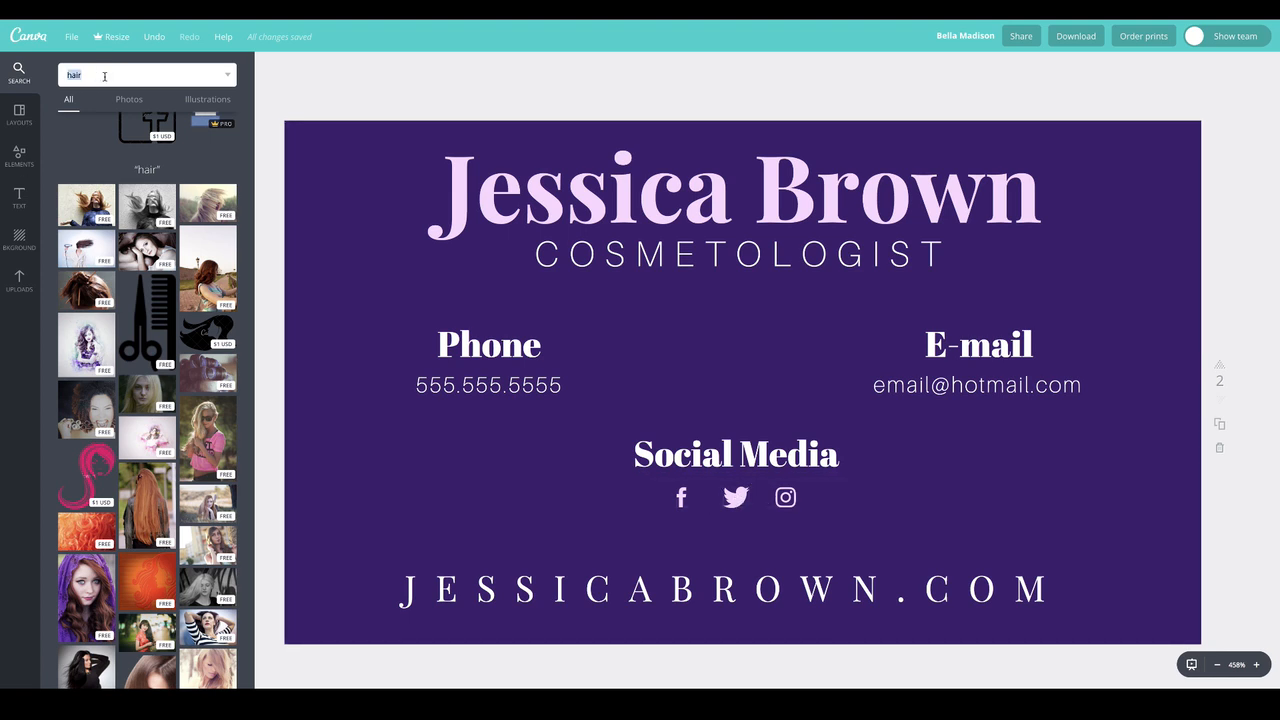
{"action": "left_click", "coordinate": [543, 89]}
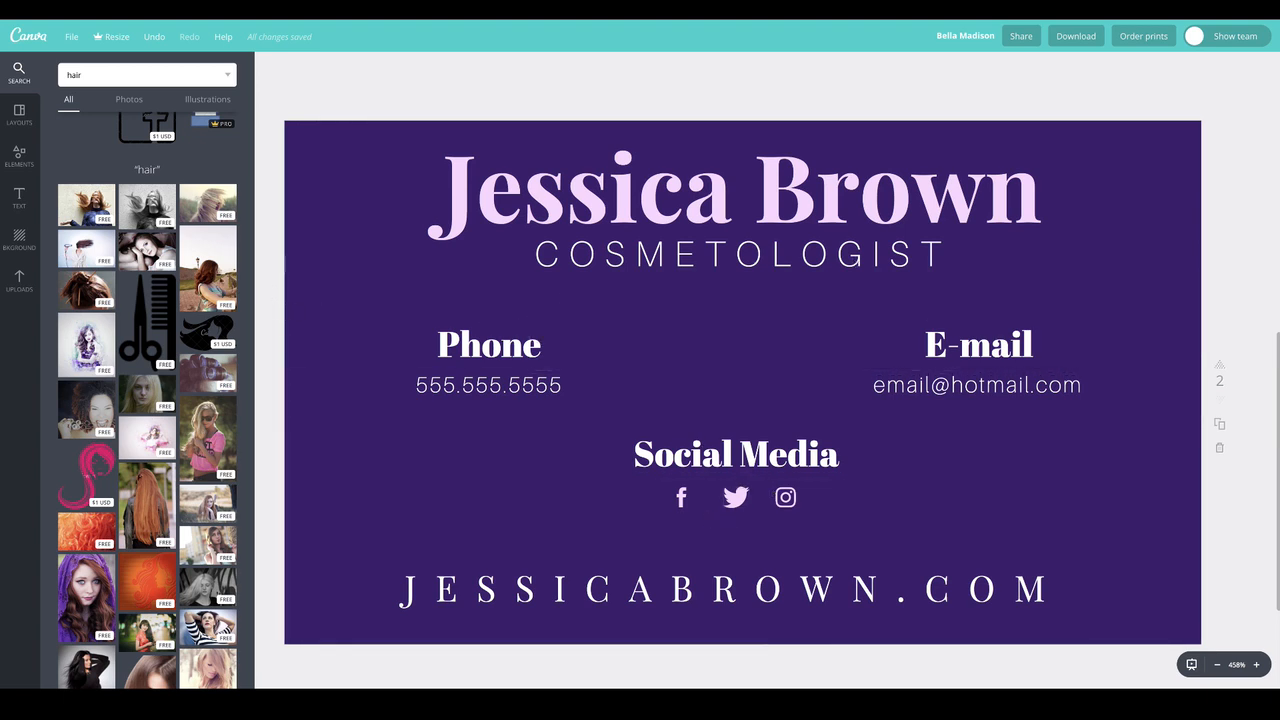
Add the black-and-white photo of a woman with windblown hair to page 2 and enlarge it to cover the whole card
{"action": "left_click_drag", "start_coordinate": [147, 205], "coordinate": [950, 362]}
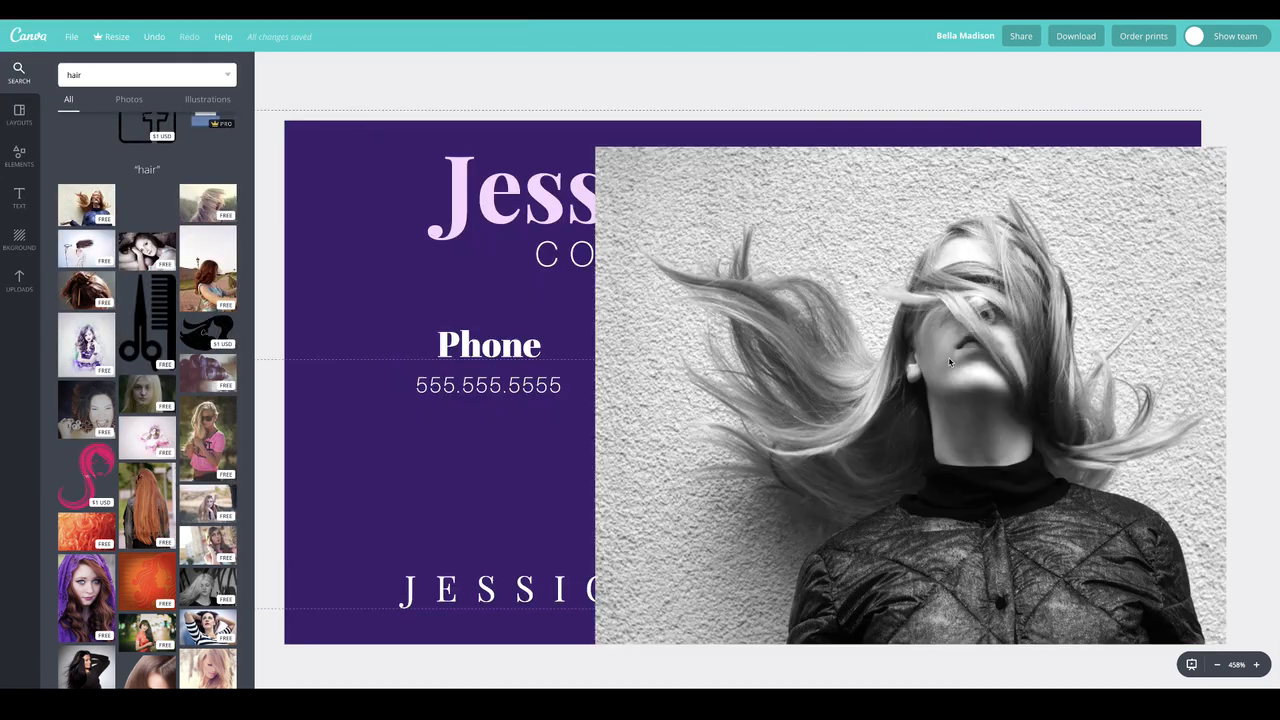
{"action": "left_click_drag", "start_coordinate": [573, 131], "coordinate": [343, 4]}
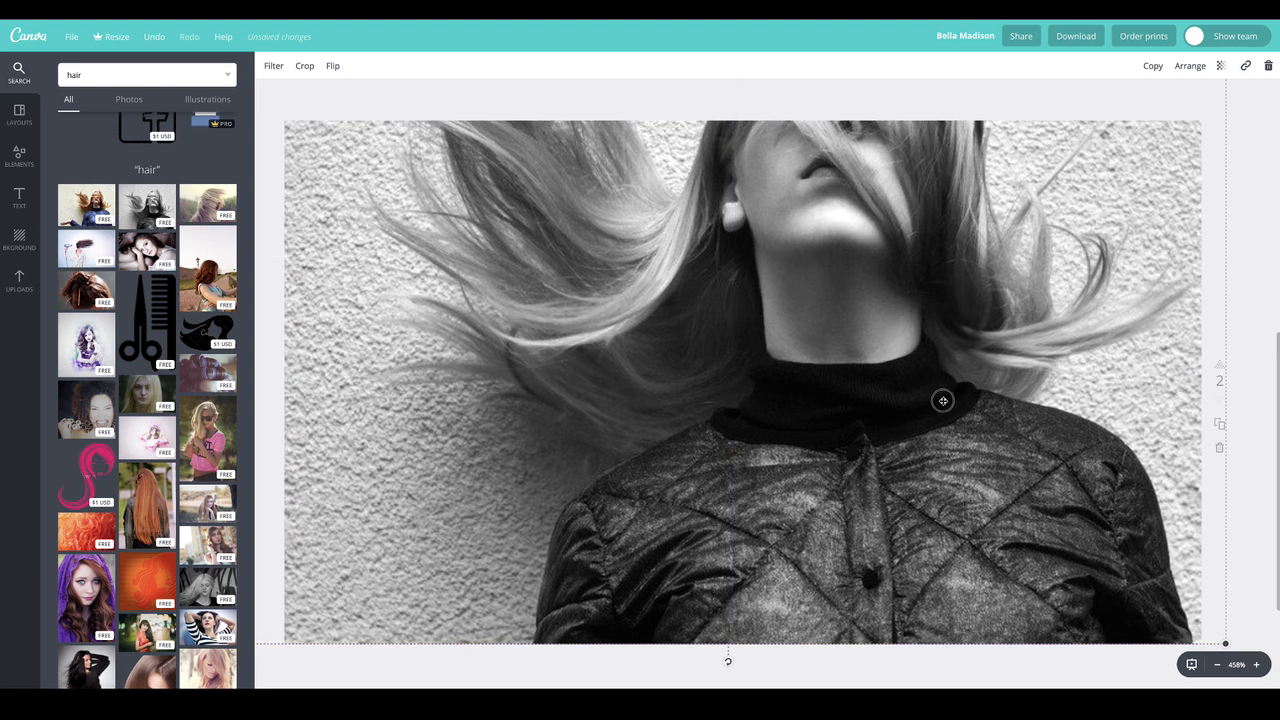
{"action": "left_click_drag", "start_coordinate": [943, 401], "coordinate": [943, 404]}
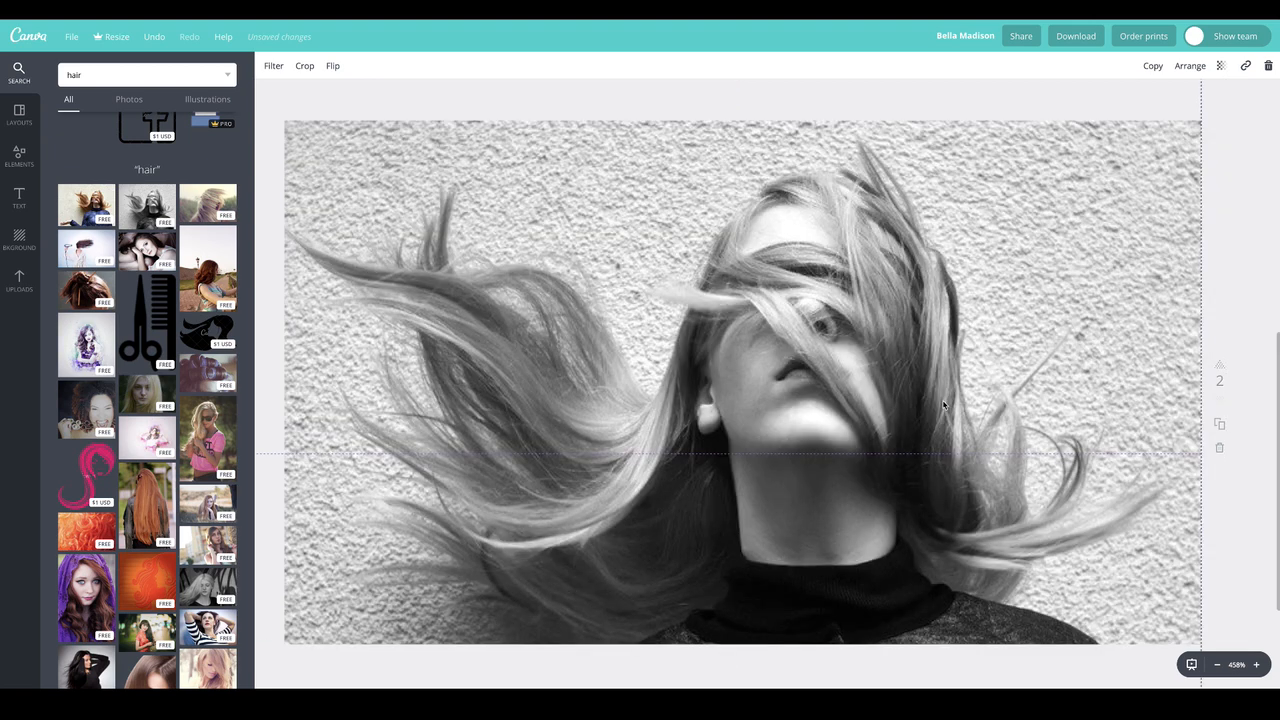
Send the hair photo all the way back behind the text and social media icons on page 2
{"action": "right_click", "coordinate": [816, 212]}
{"action": "left_click", "coordinate": [1144, 79]}
{"action": "left_click", "coordinate": [1186, 67]}
{"action": "left_click", "coordinate": [1164, 120]}
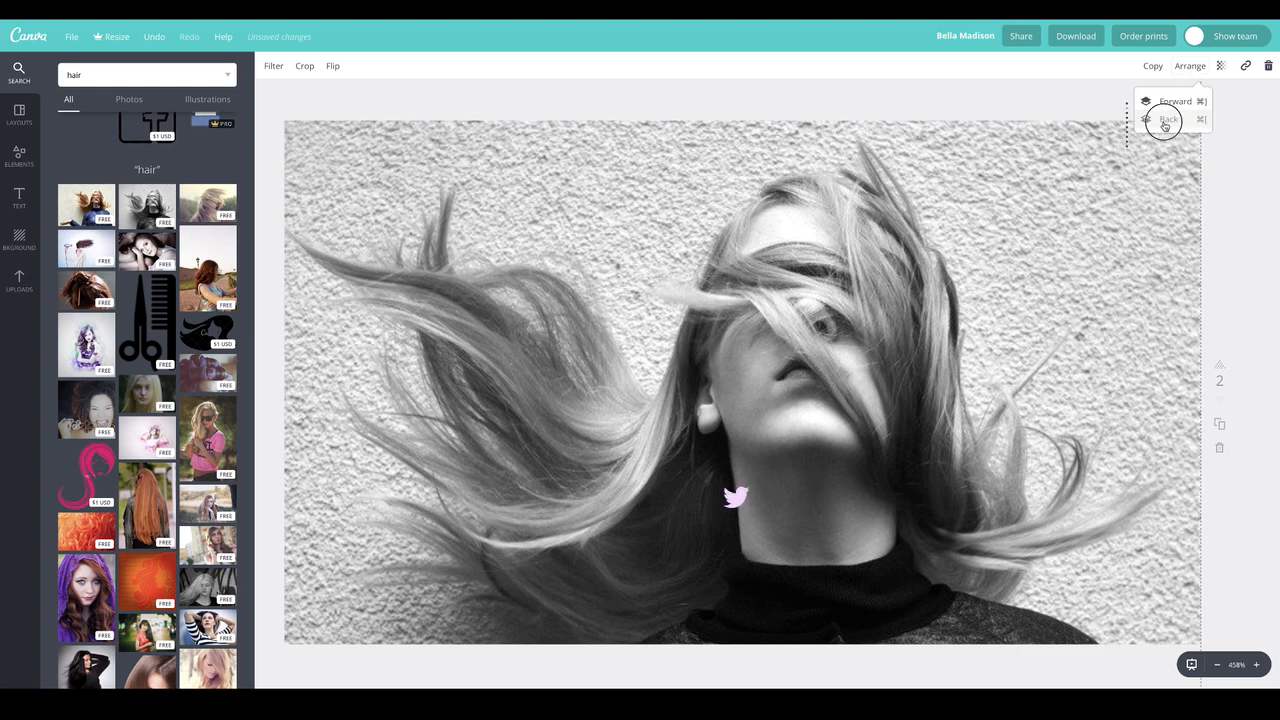
{"action": "left_click", "coordinate": [1164, 125]}
{"action": "left_click", "coordinate": [1164, 120]}
{"action": "left_click", "coordinate": [1164, 120]}
{"action": "left_click", "coordinate": [1164, 121]}
{"action": "left_click", "coordinate": [1164, 121]}
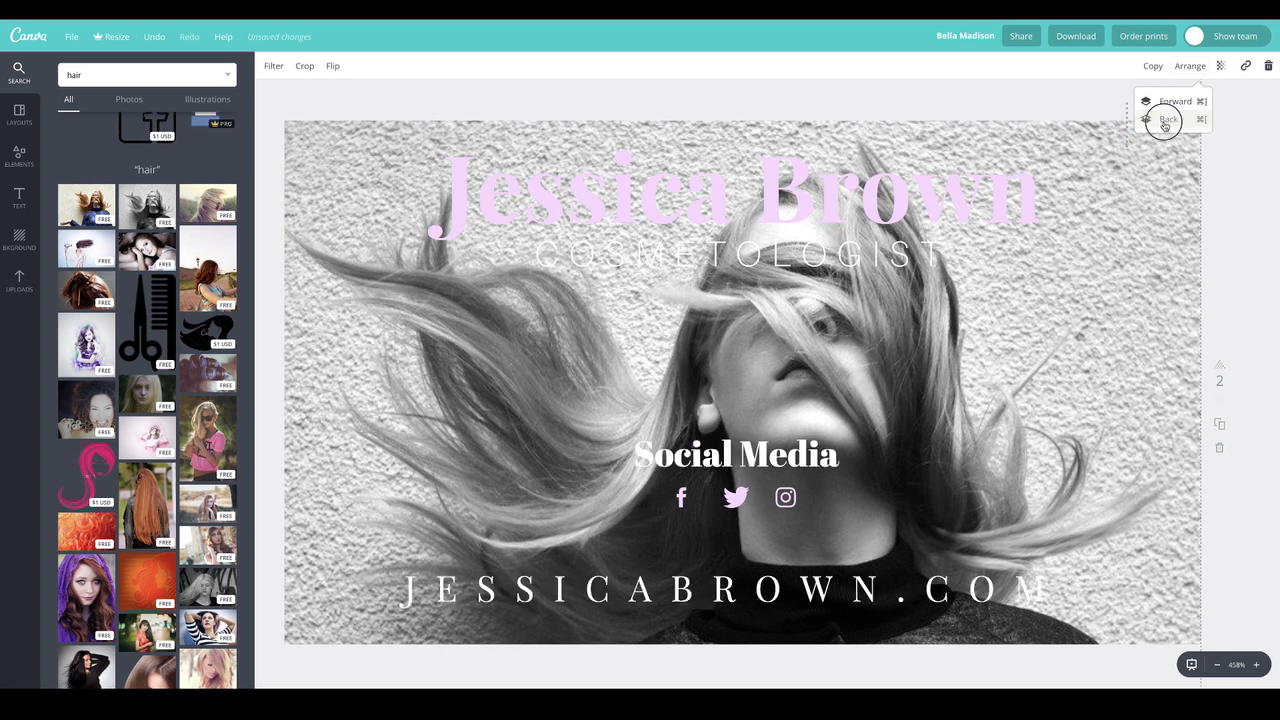
{"action": "left_click", "coordinate": [1164, 121]}
{"action": "left_click", "coordinate": [1164, 120]}
{"action": "left_click", "coordinate": [1164, 120]}
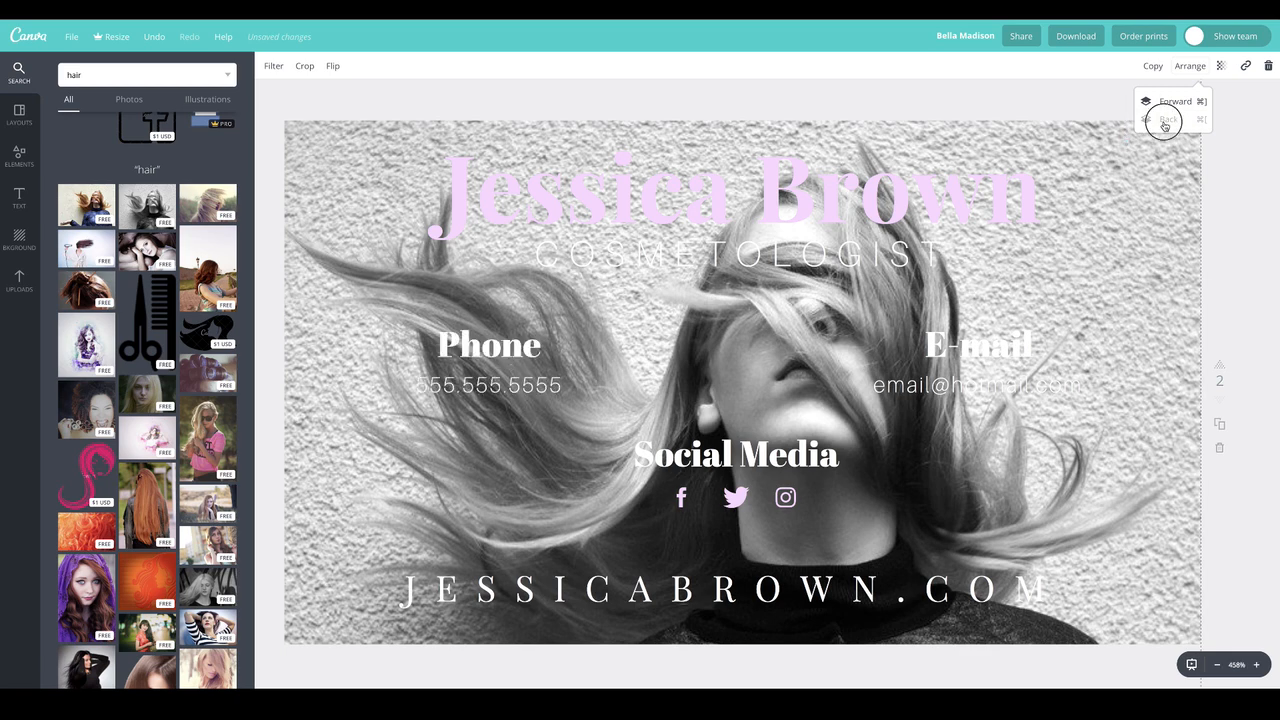
Select the hair photo behind the text on page 2 and set its transparency to 21
{"action": "left_click", "coordinate": [1247, 212]}
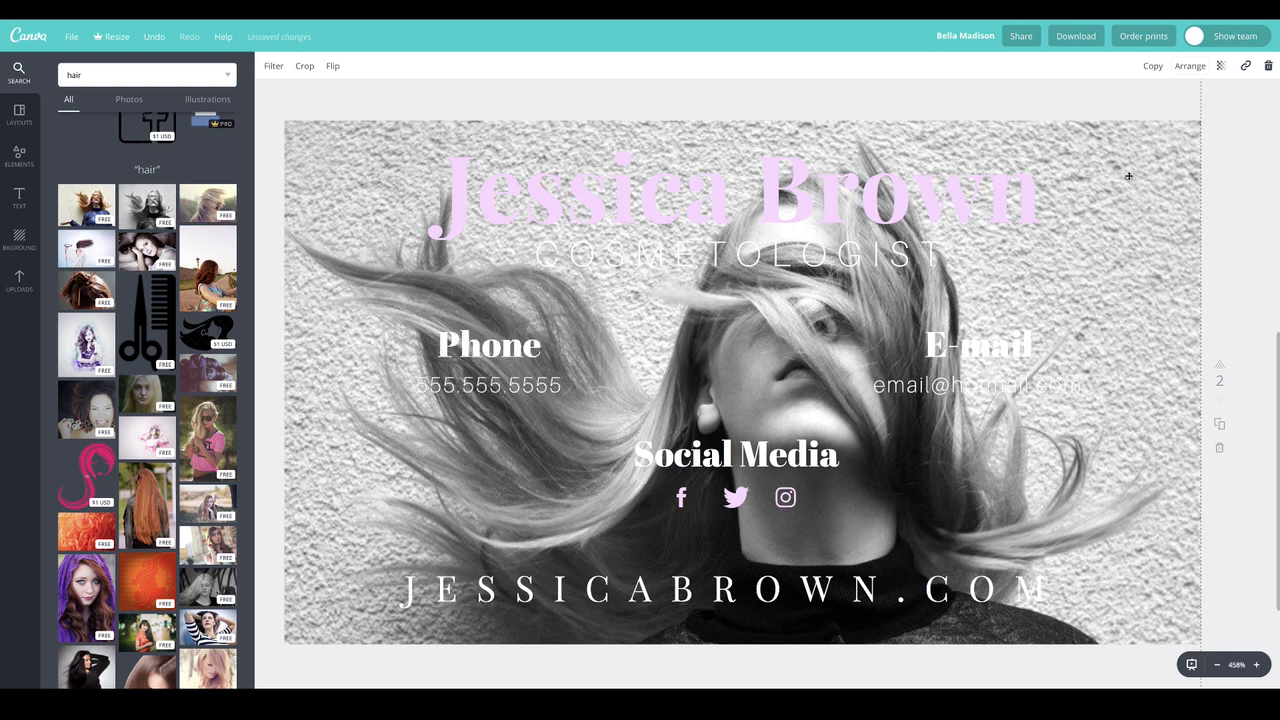
{"action": "left_click", "coordinate": [1194, 127]}
{"action": "left_click", "coordinate": [1166, 184]}
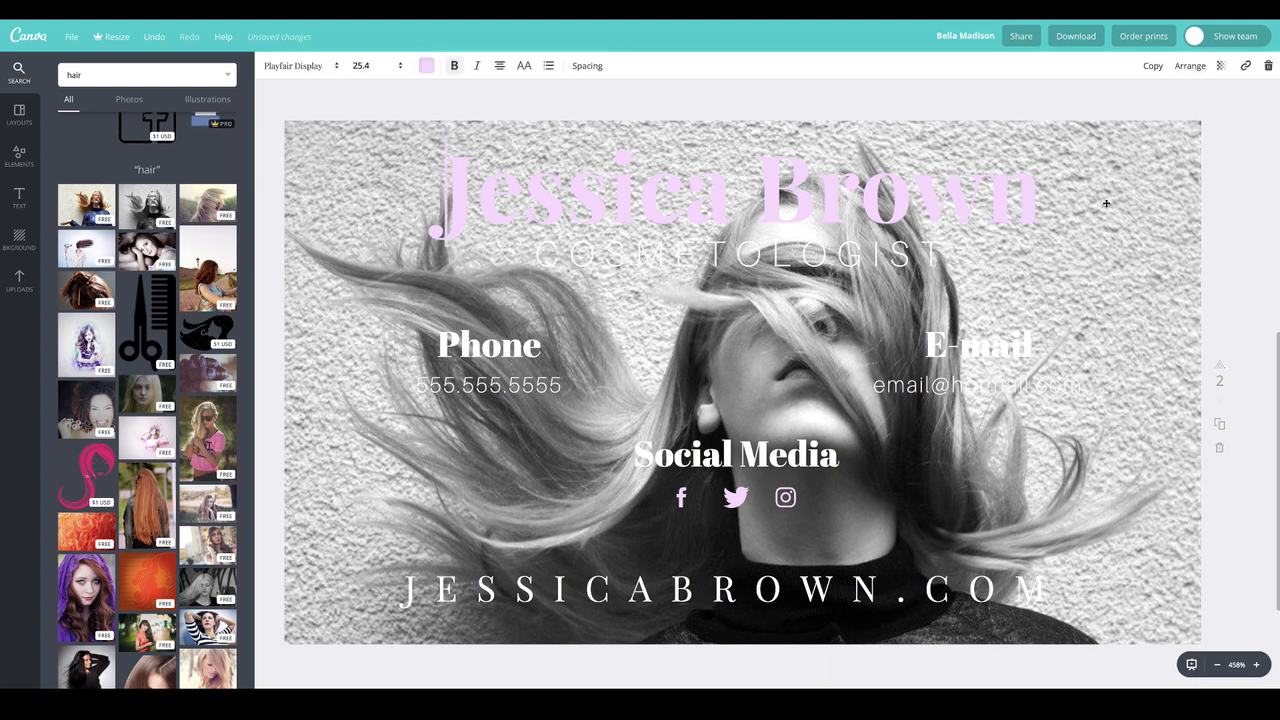
{"action": "left_click", "coordinate": [1147, 186]}
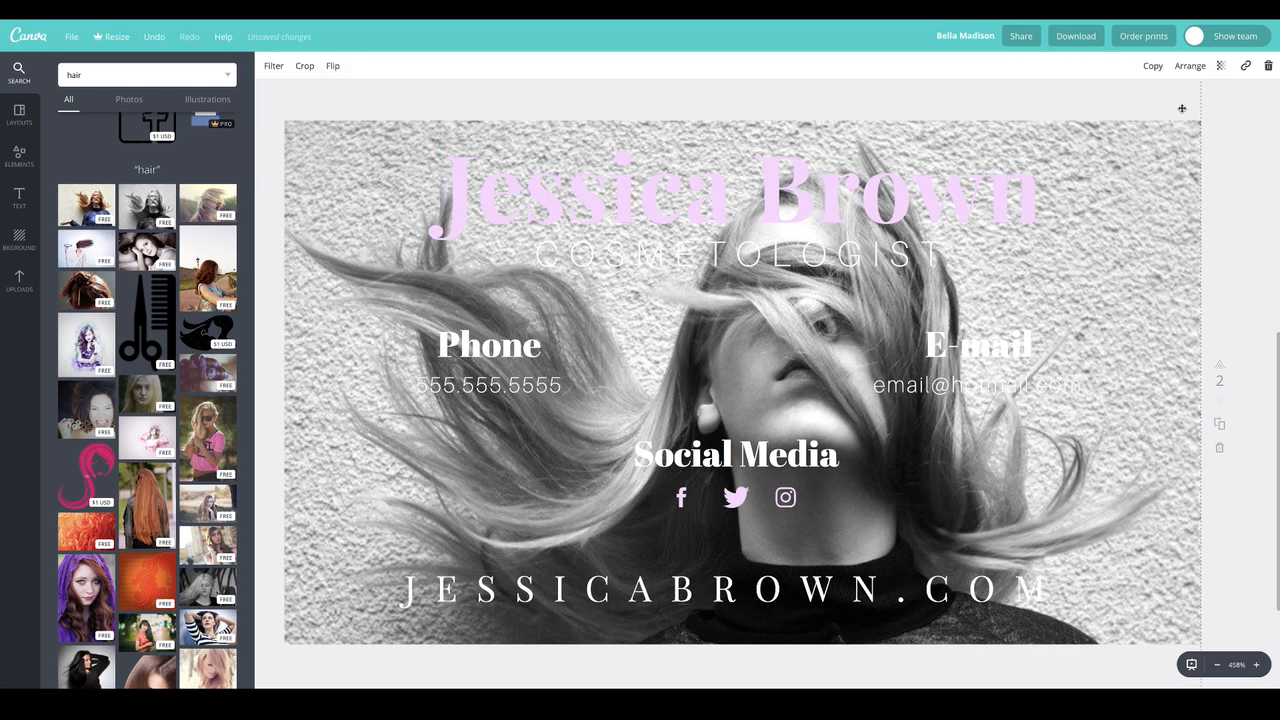
{"action": "left_click", "coordinate": [1220, 65]}
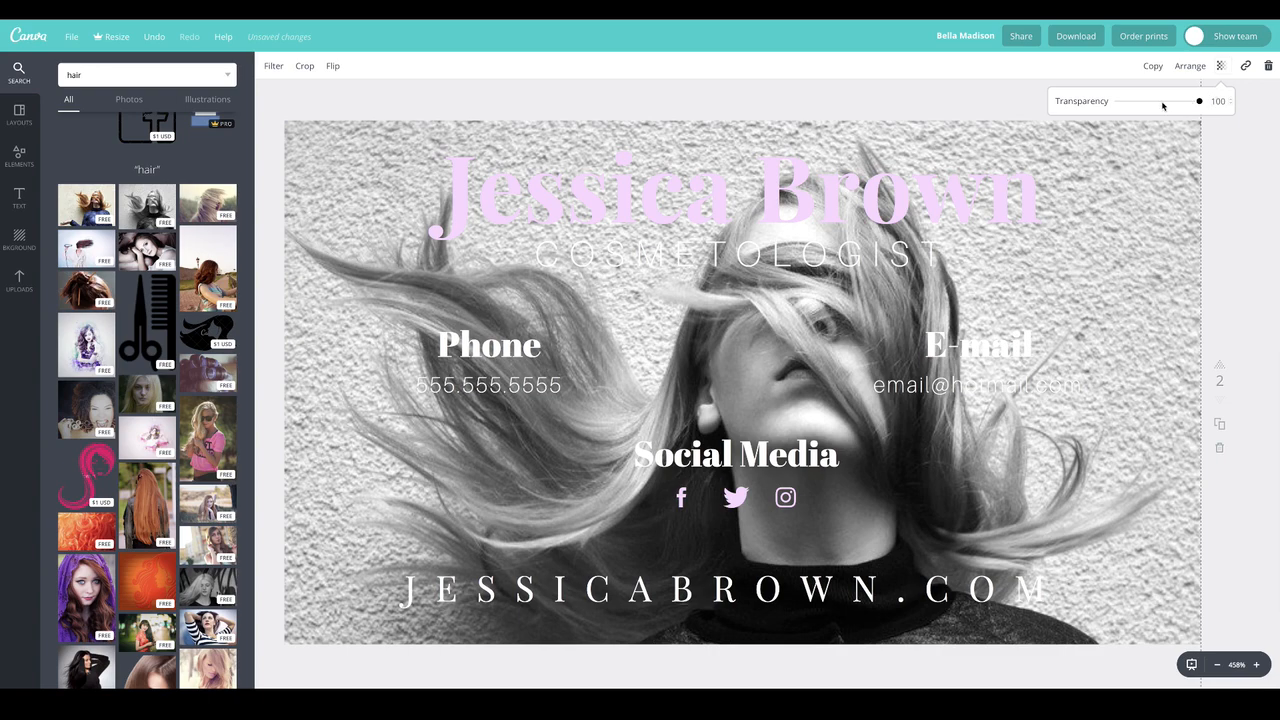
{"action": "left_click", "coordinate": [1163, 103]}
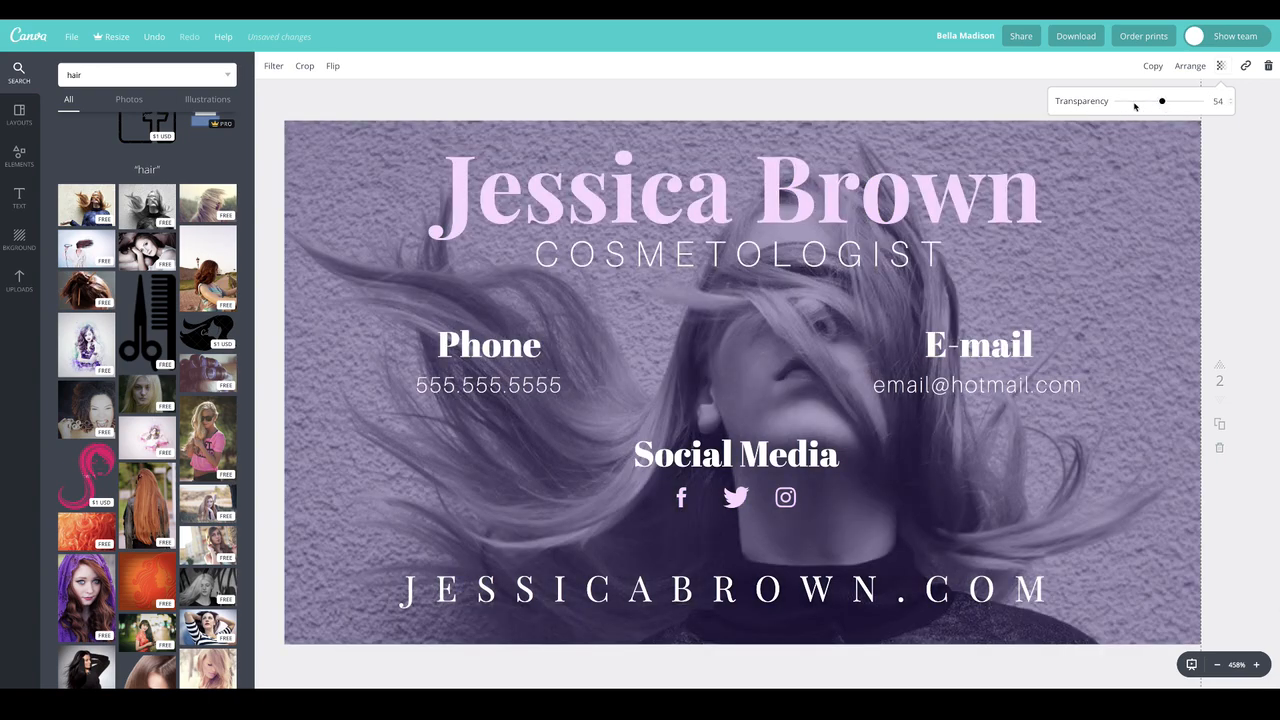
{"action": "left_click", "coordinate": [1134, 103]}
{"action": "left_click_drag", "start_coordinate": [1134, 104], "coordinate": [1137, 103]}
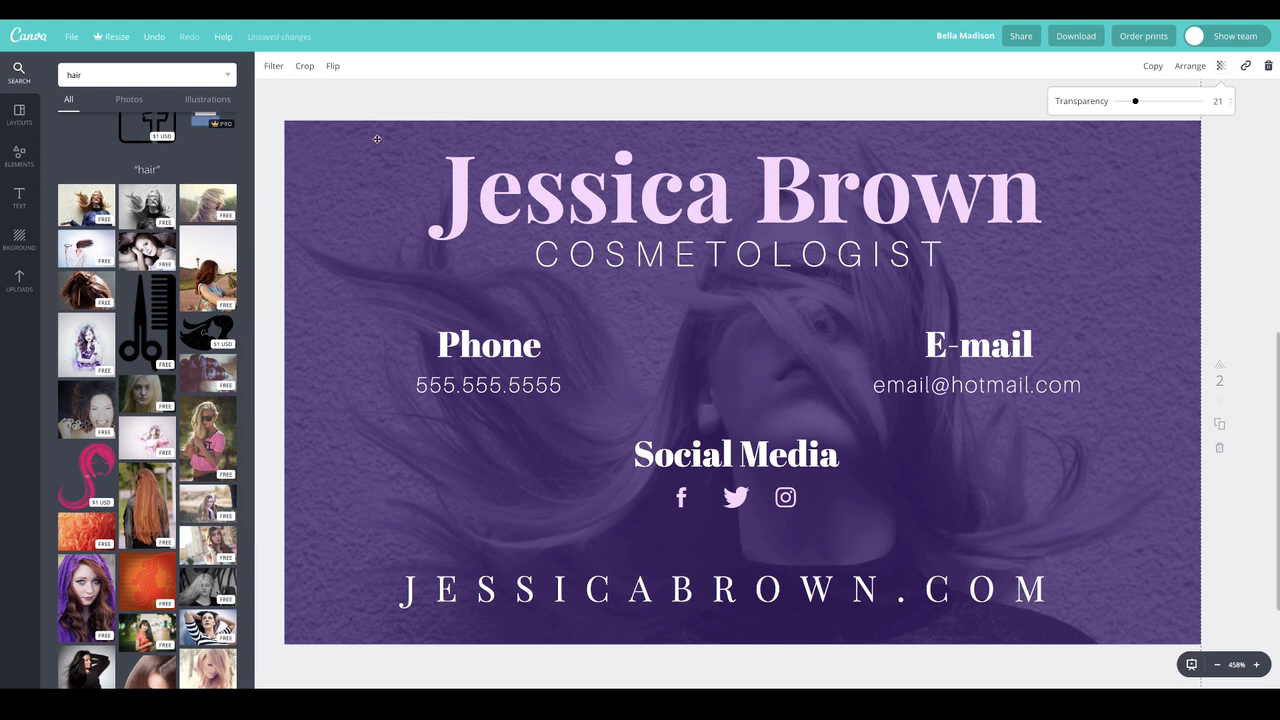
Open the hair photo's advanced filter options and try tints including +27, returning the tint to 0
{"action": "left_click", "coordinate": [273, 66]}
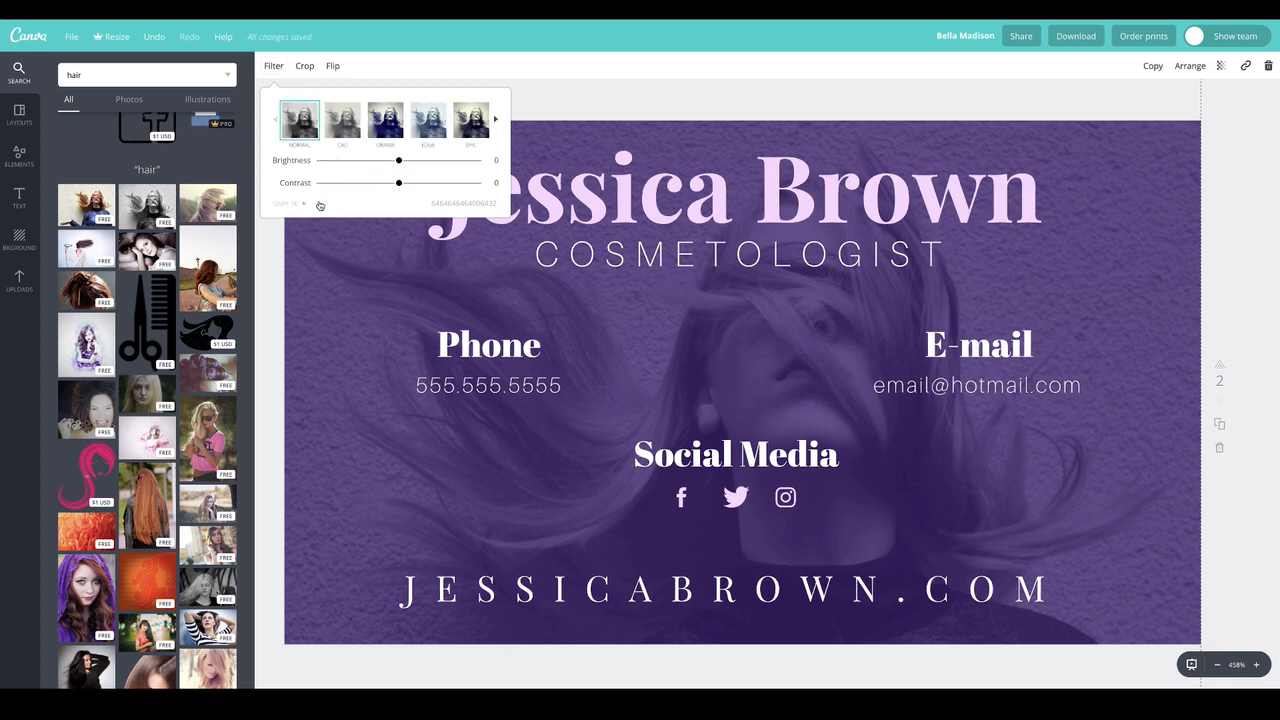
{"action": "left_click", "coordinate": [314, 203]}
{"action": "left_click", "coordinate": [420, 229]}
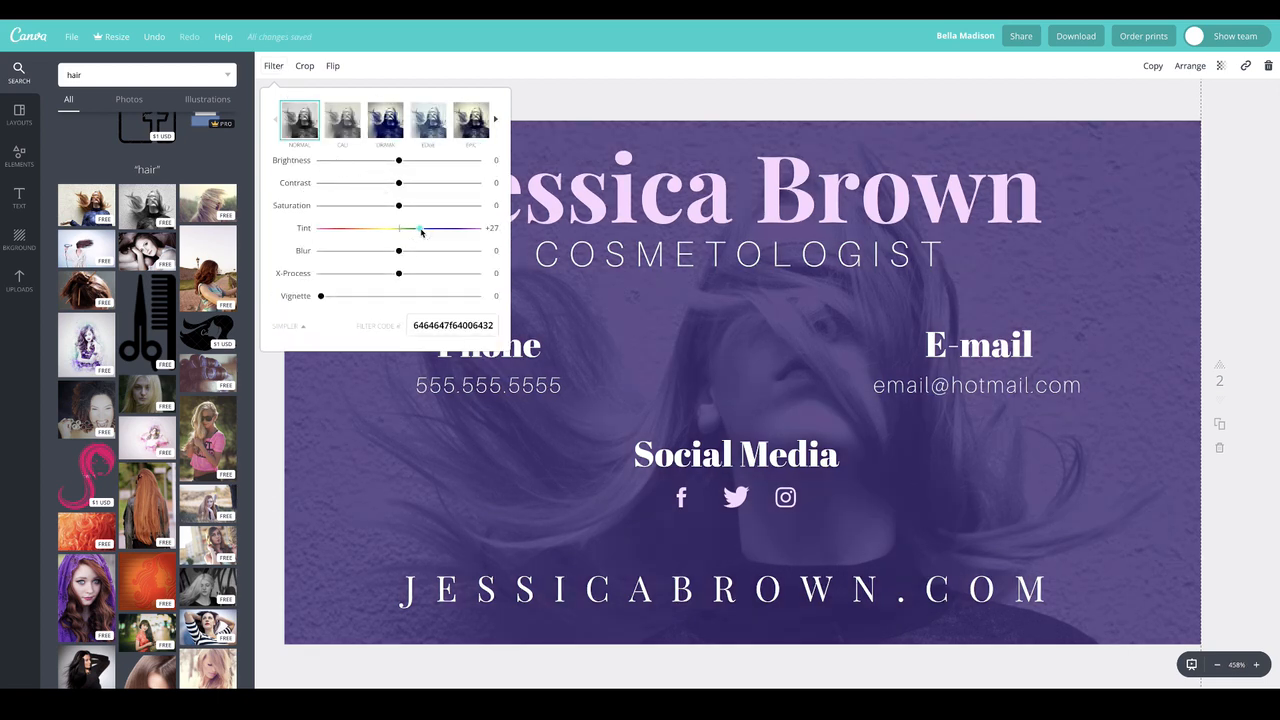
{"action": "left_click", "coordinate": [371, 229]}
{"action": "left_click", "coordinate": [399, 228]}
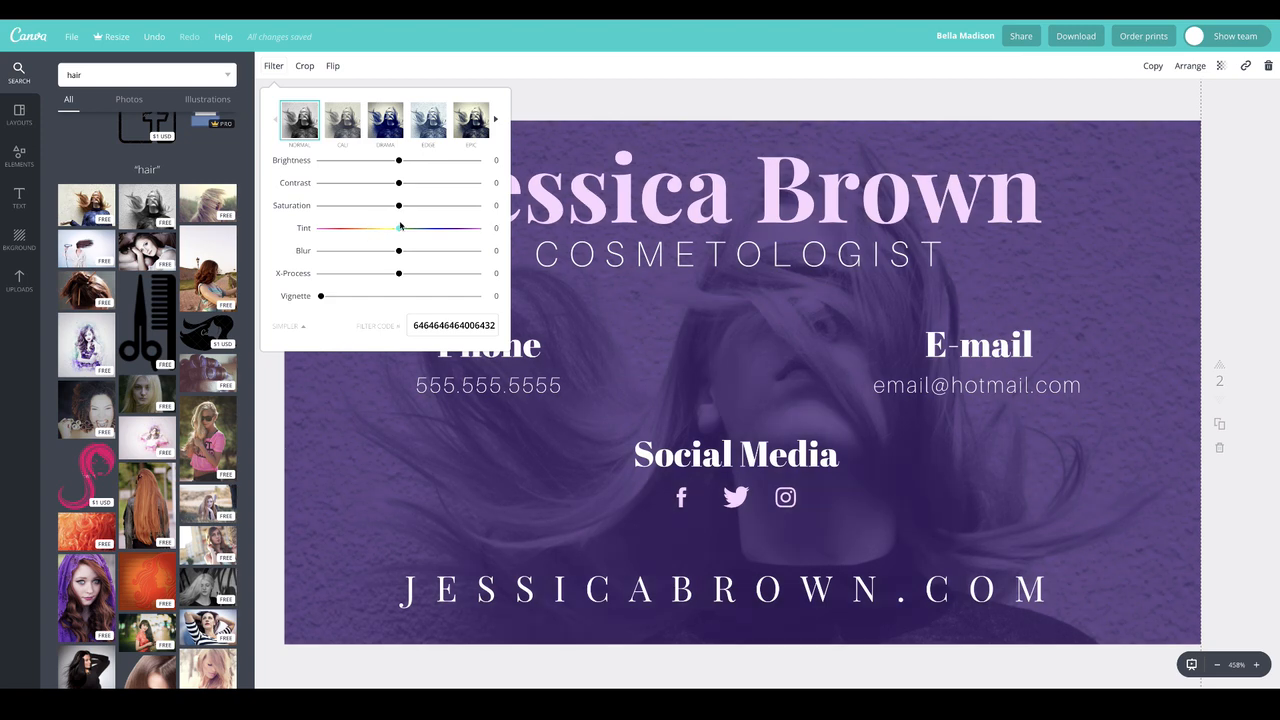
Set the hair photo's filter to saturation -100, contrast +11, brightness -21 and vignette +98
{"action": "left_click", "coordinate": [310, 203]}
{"action": "left_click_drag", "start_coordinate": [398, 184], "coordinate": [422, 186]}
{"action": "left_click", "coordinate": [407, 183]}
{"action": "left_click", "coordinate": [383, 161]}
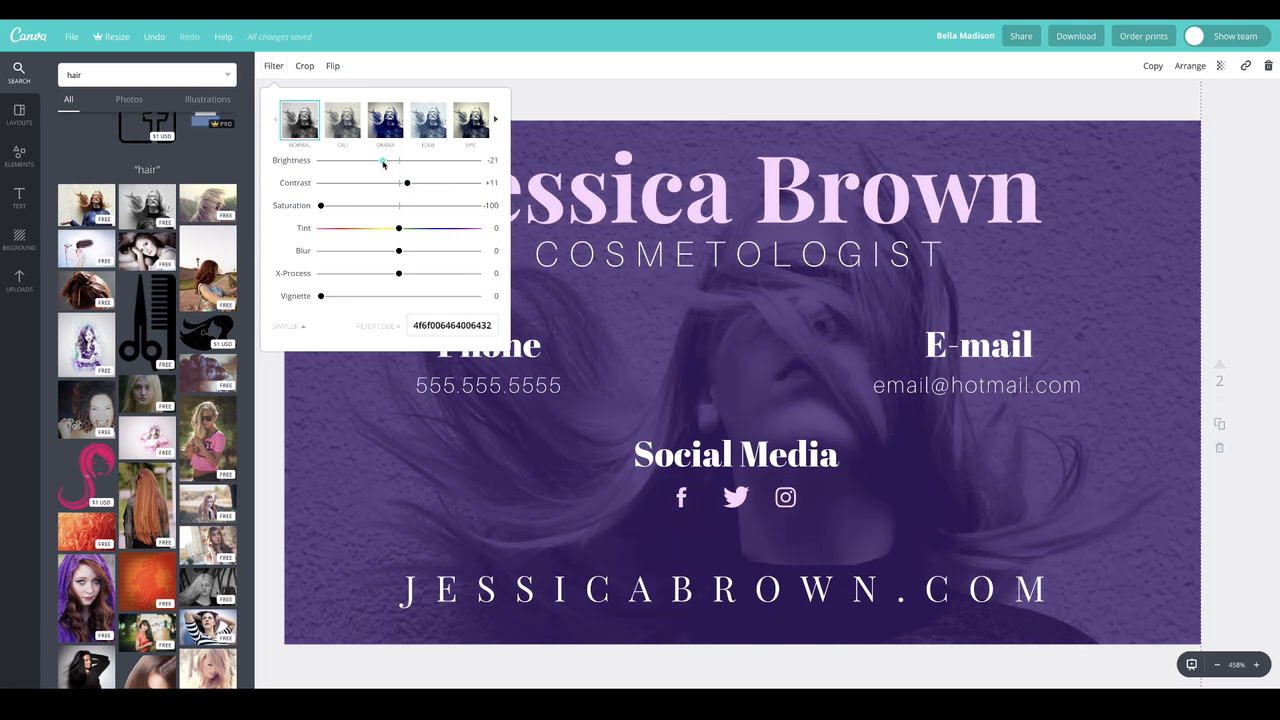
{"action": "left_click_drag", "start_coordinate": [400, 297], "coordinate": [475, 296]}
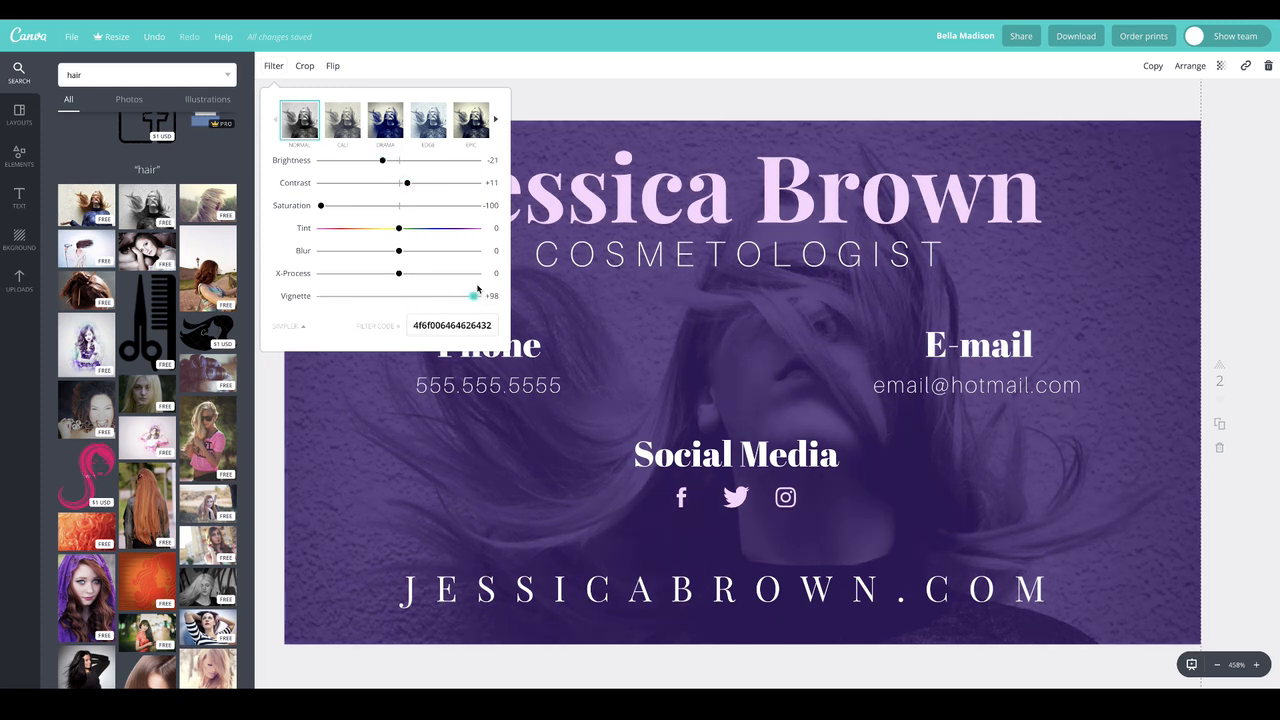
{"action": "left_click", "coordinate": [612, 108]}
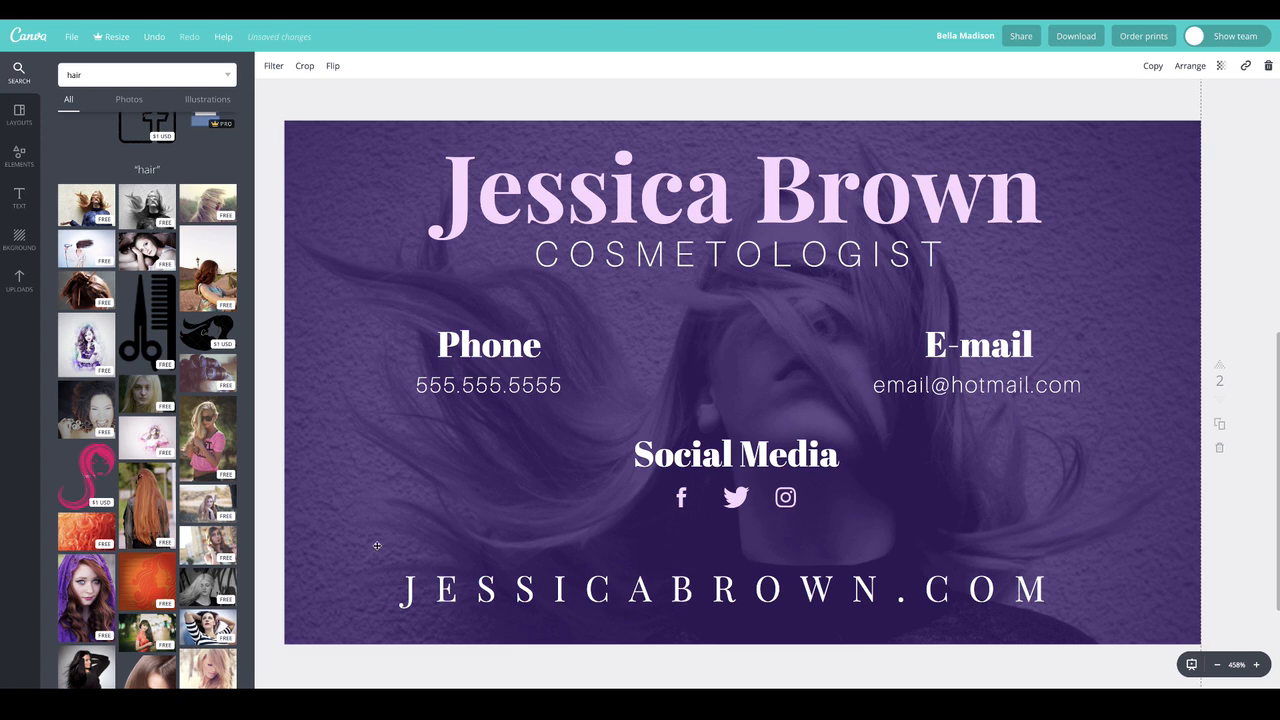
{"action": "left_click", "coordinate": [29, 154]}
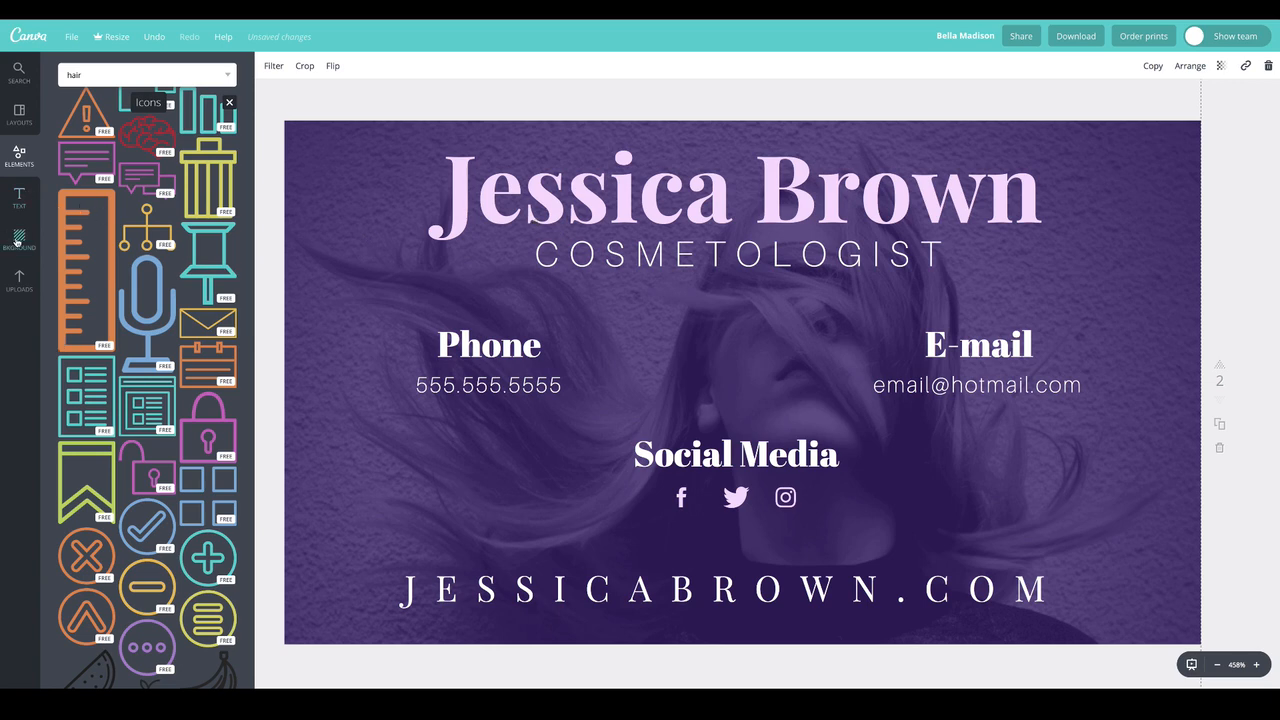
{"action": "left_click", "coordinate": [19, 113]}
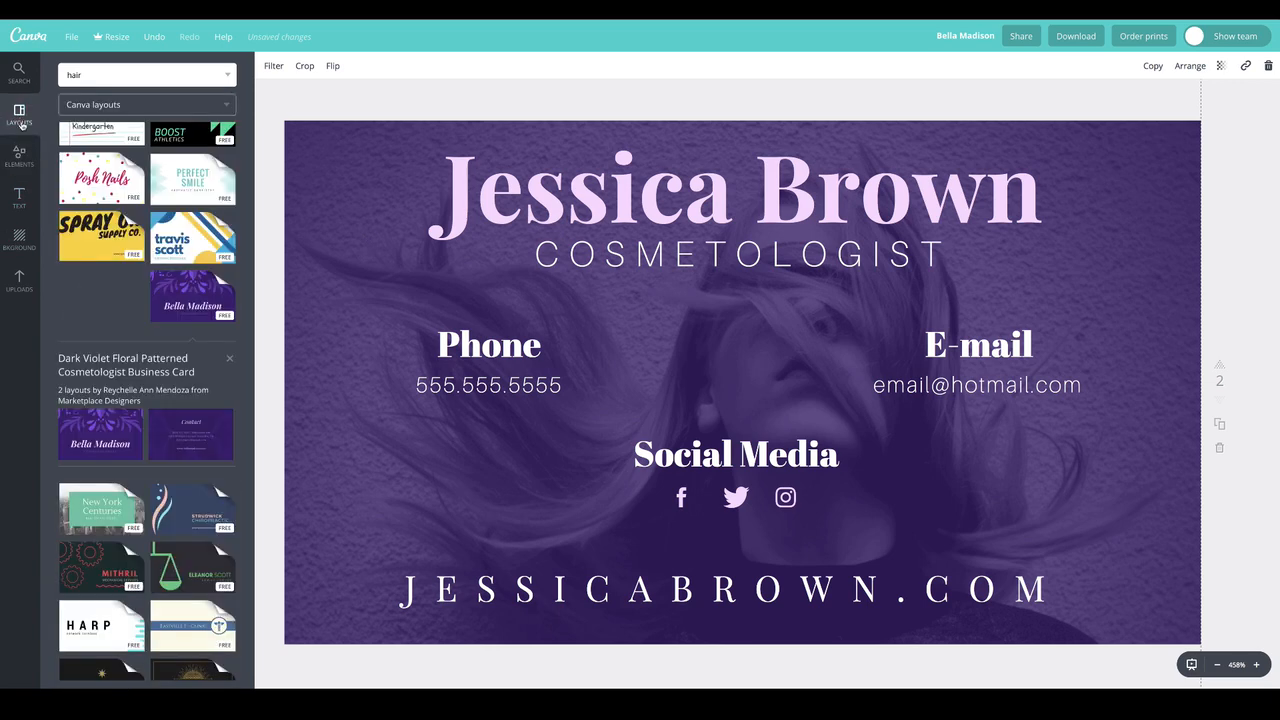
{"action": "left_click", "coordinate": [19, 198]}
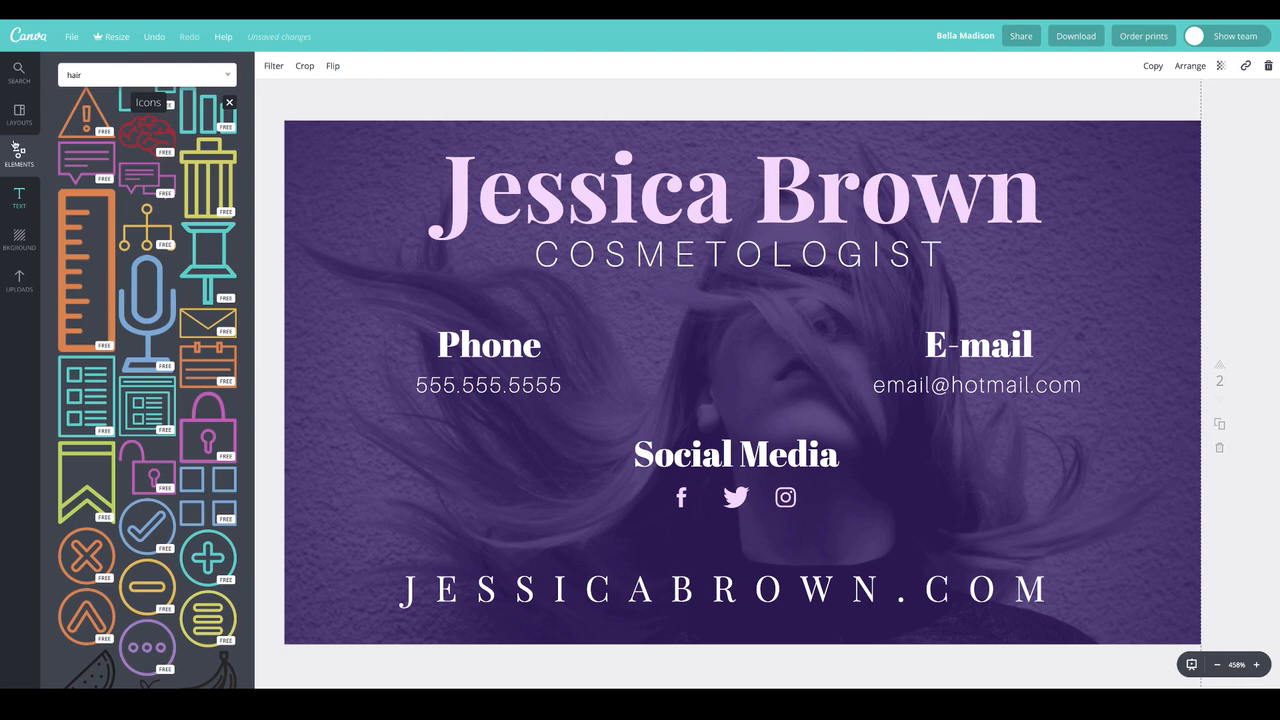
{"action": "left_click", "coordinate": [17, 116]}
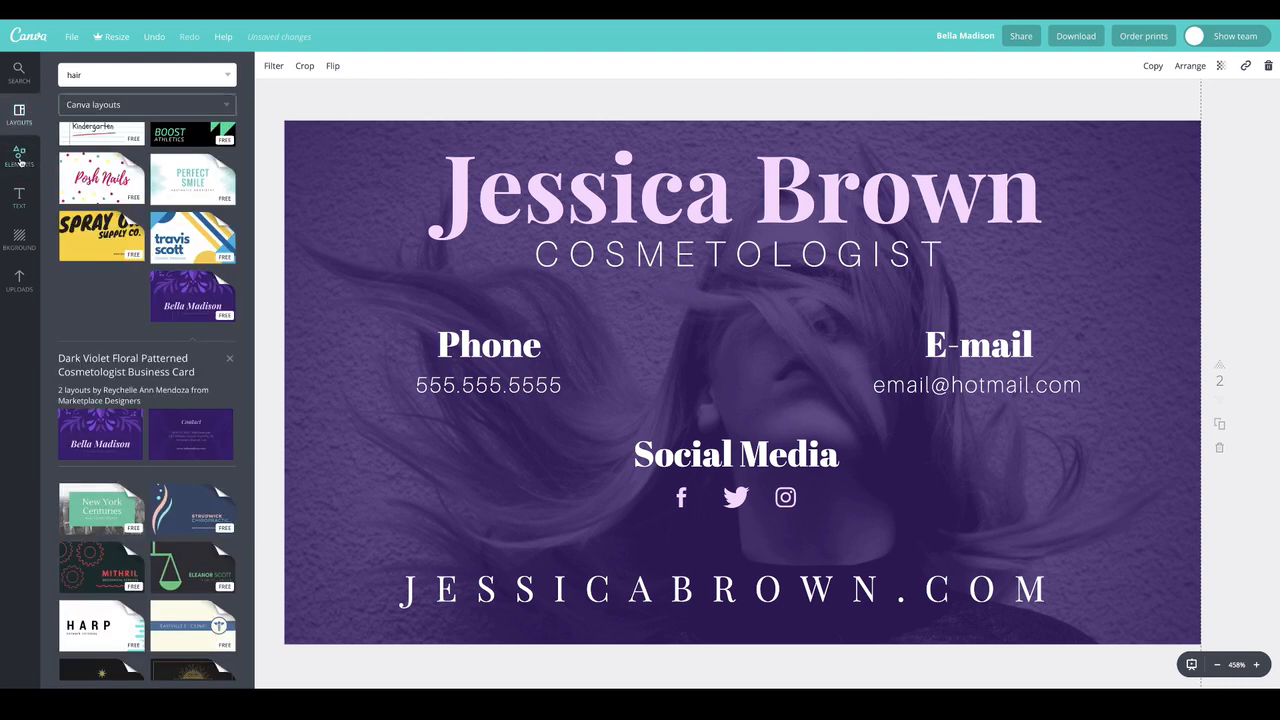
{"action": "left_click", "coordinate": [21, 165]}
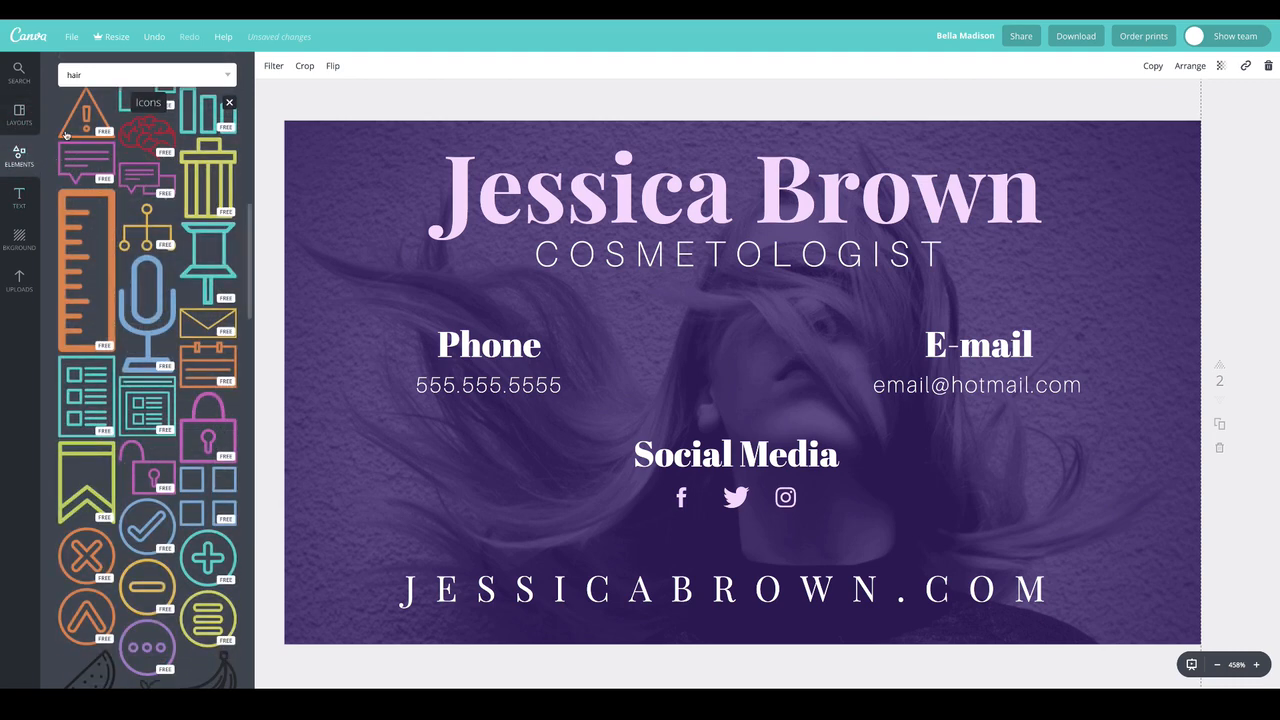
Add a solid white square from the shape elements to page 2
{"action": "left_click", "coordinate": [229, 102]}
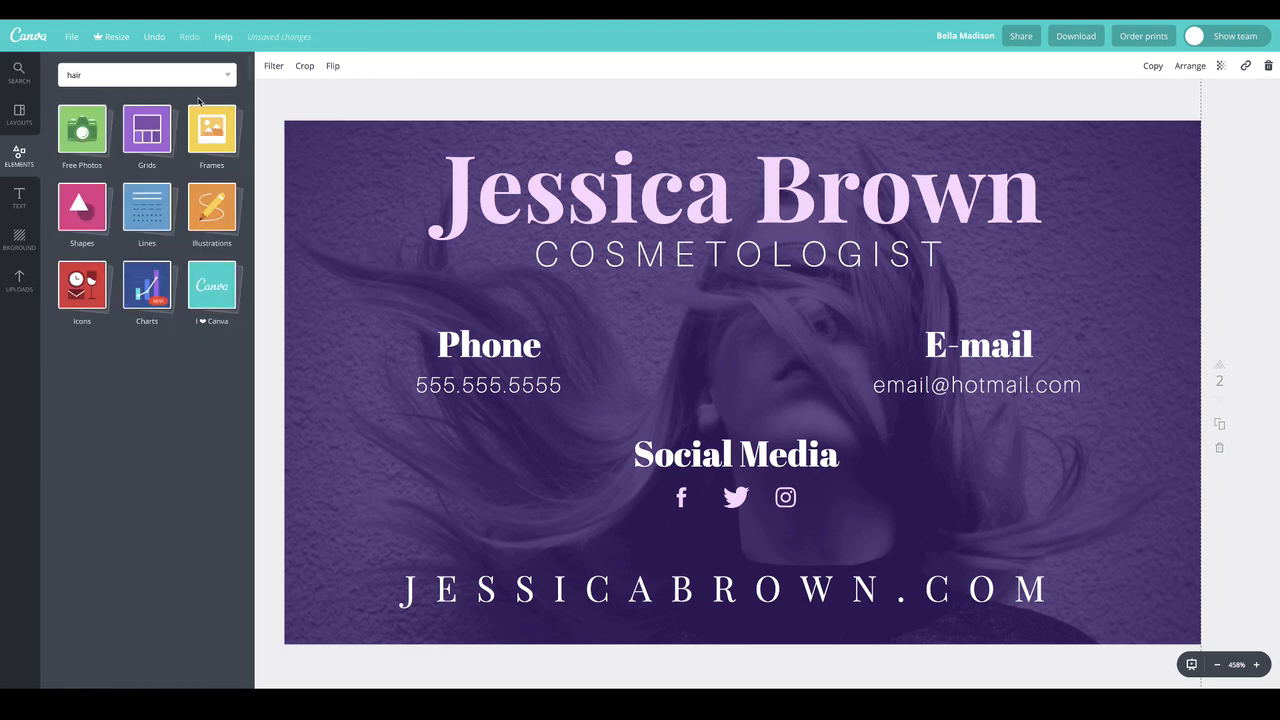
{"action": "left_click", "coordinate": [141, 76]}
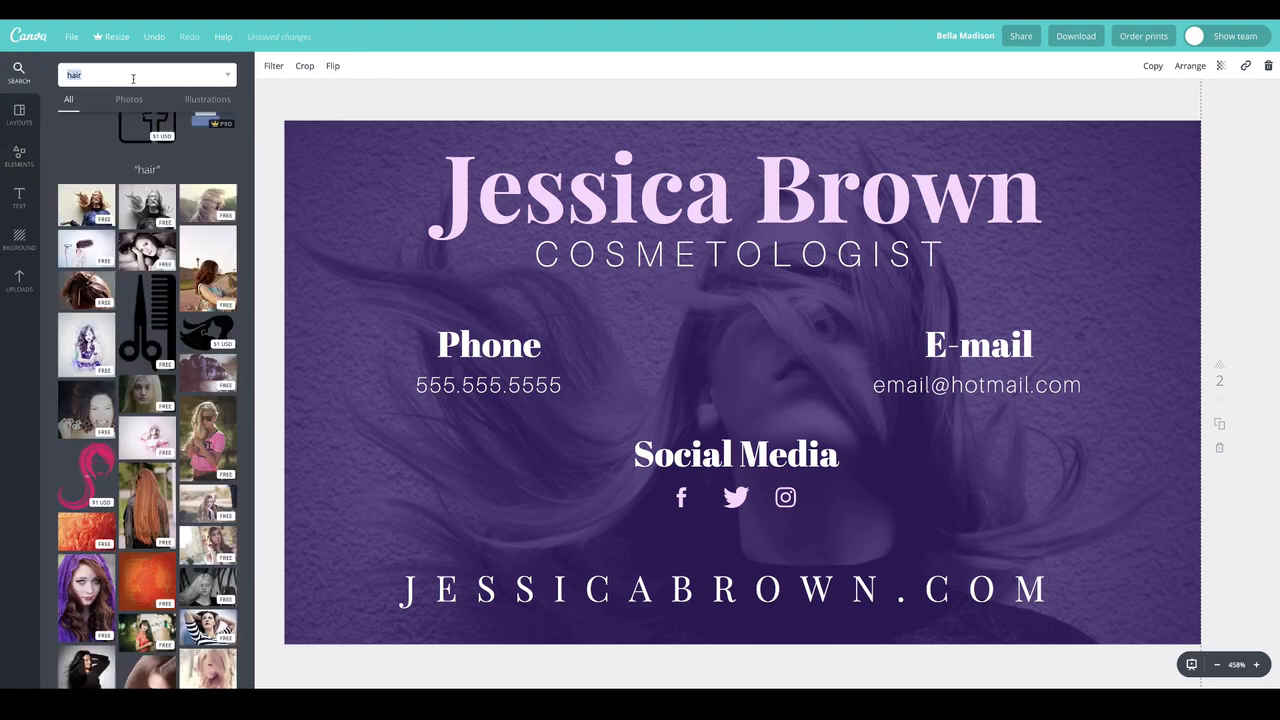
{"action": "left_click", "coordinate": [21, 162]}
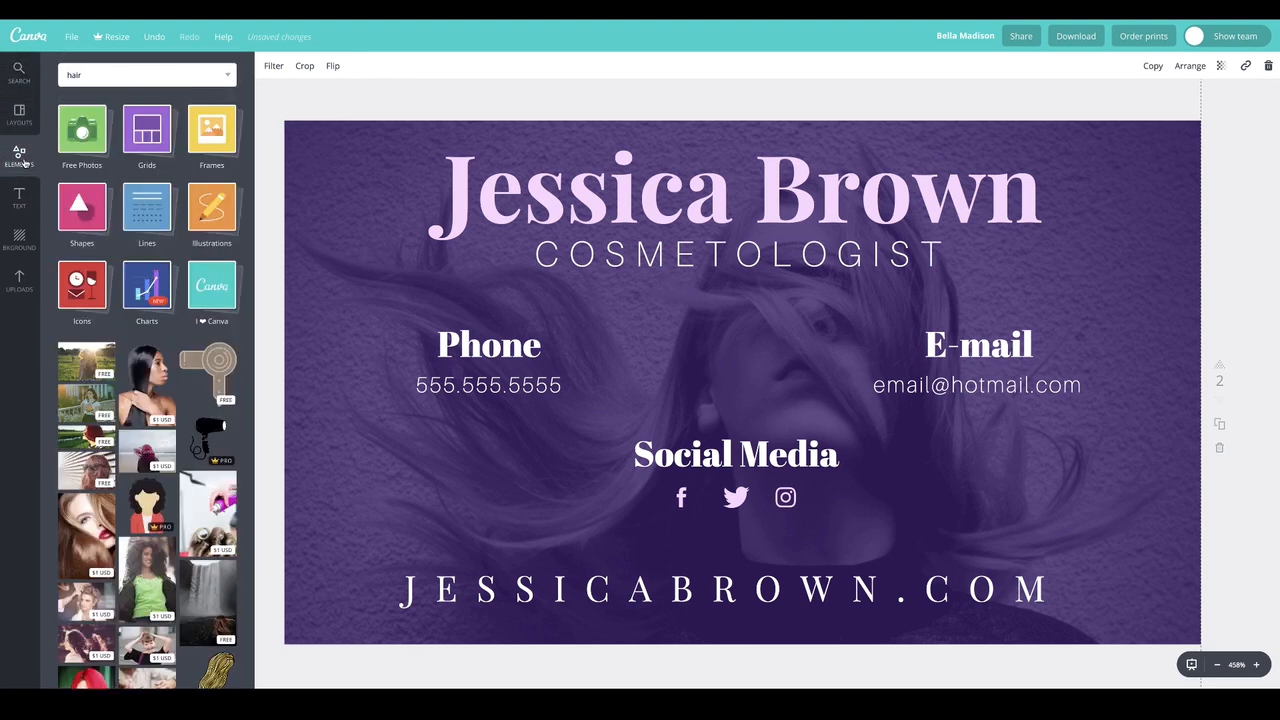
{"action": "left_click", "coordinate": [82, 207]}
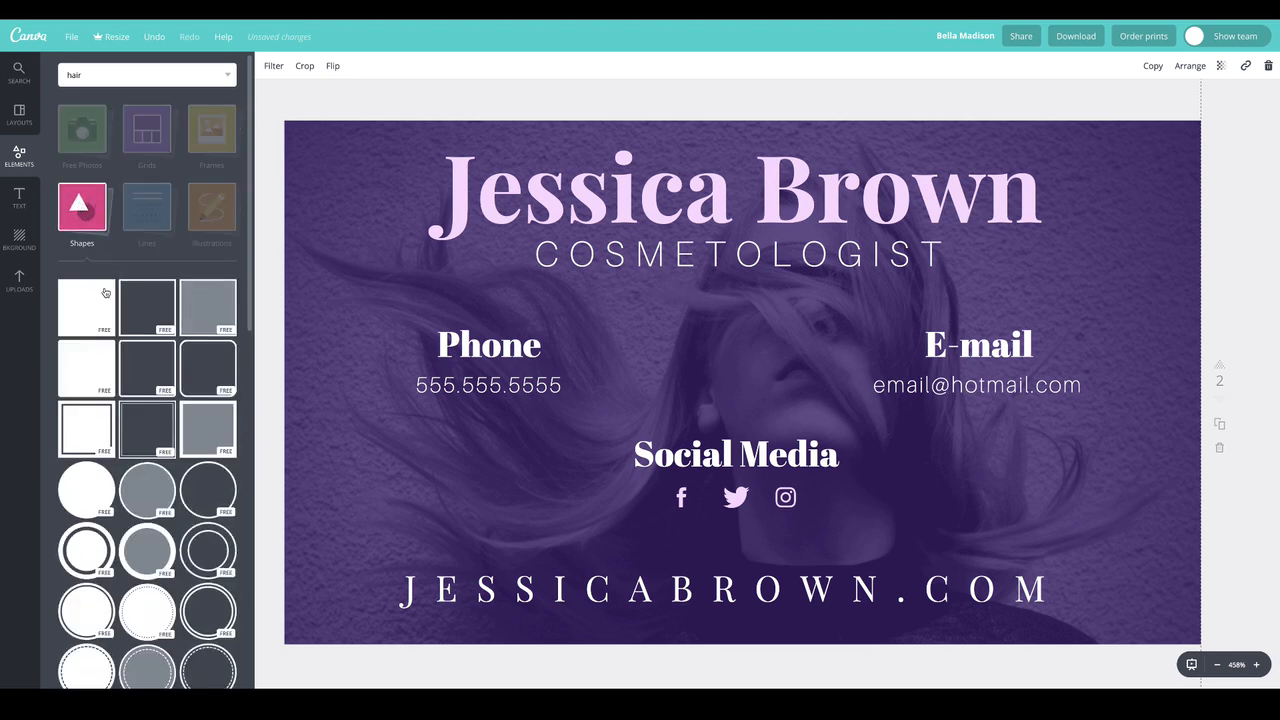
{"action": "left_click_drag", "start_coordinate": [206, 252], "coordinate": [811, 363]}
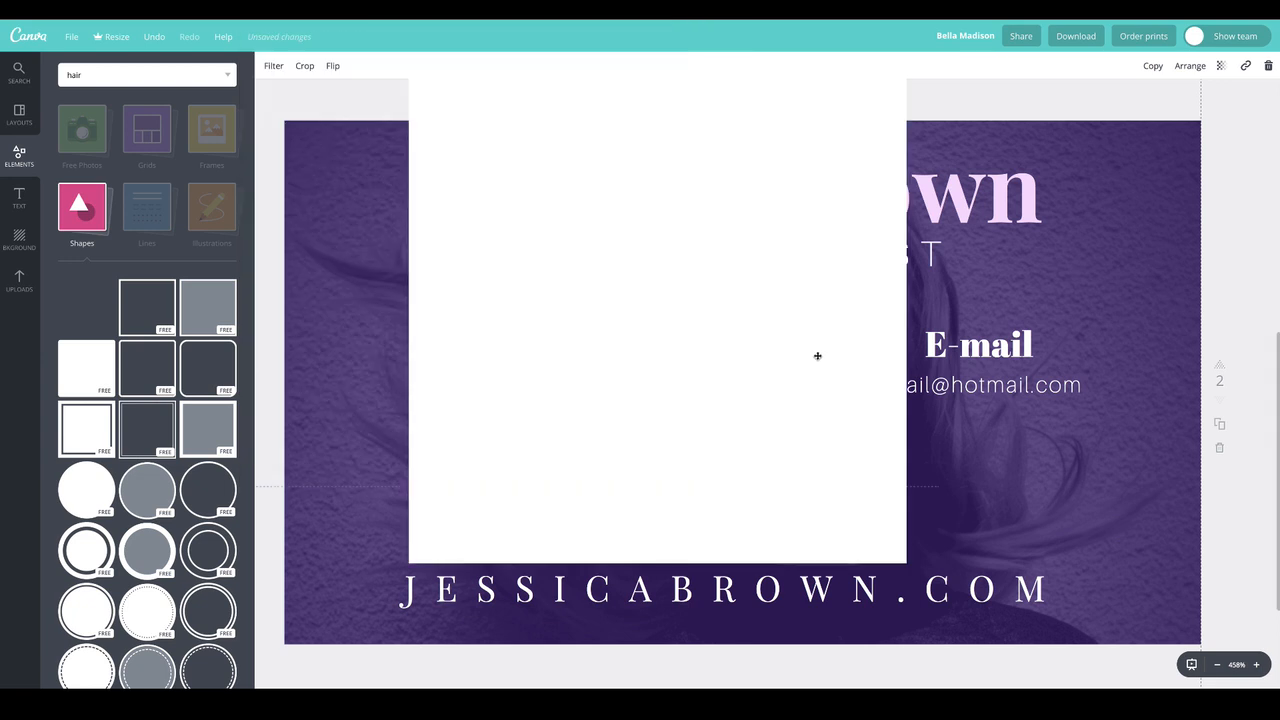
Reshape the white square into a narrow horizontal band across the full card width and centre it vertically over the website line
{"action": "left_click_drag", "start_coordinate": [928, 141], "coordinate": [931, 120]}
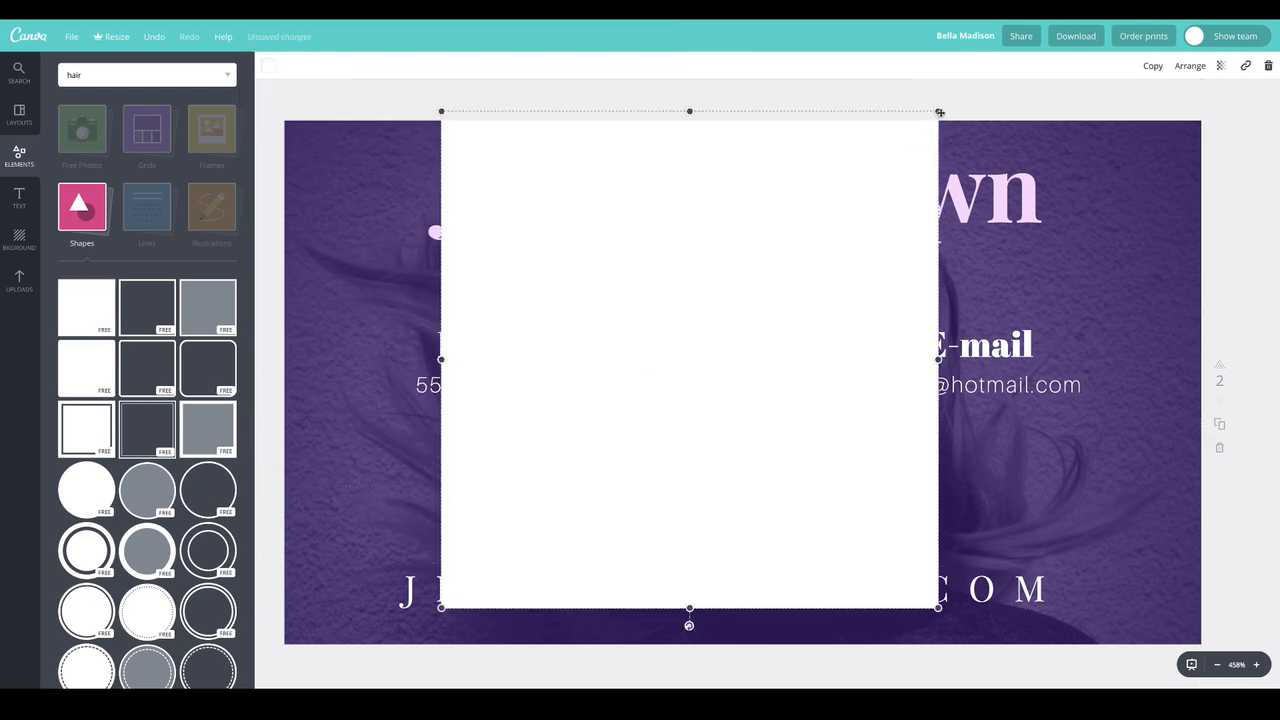
{"action": "left_click_drag", "start_coordinate": [840, 146], "coordinate": [1266, 570]}
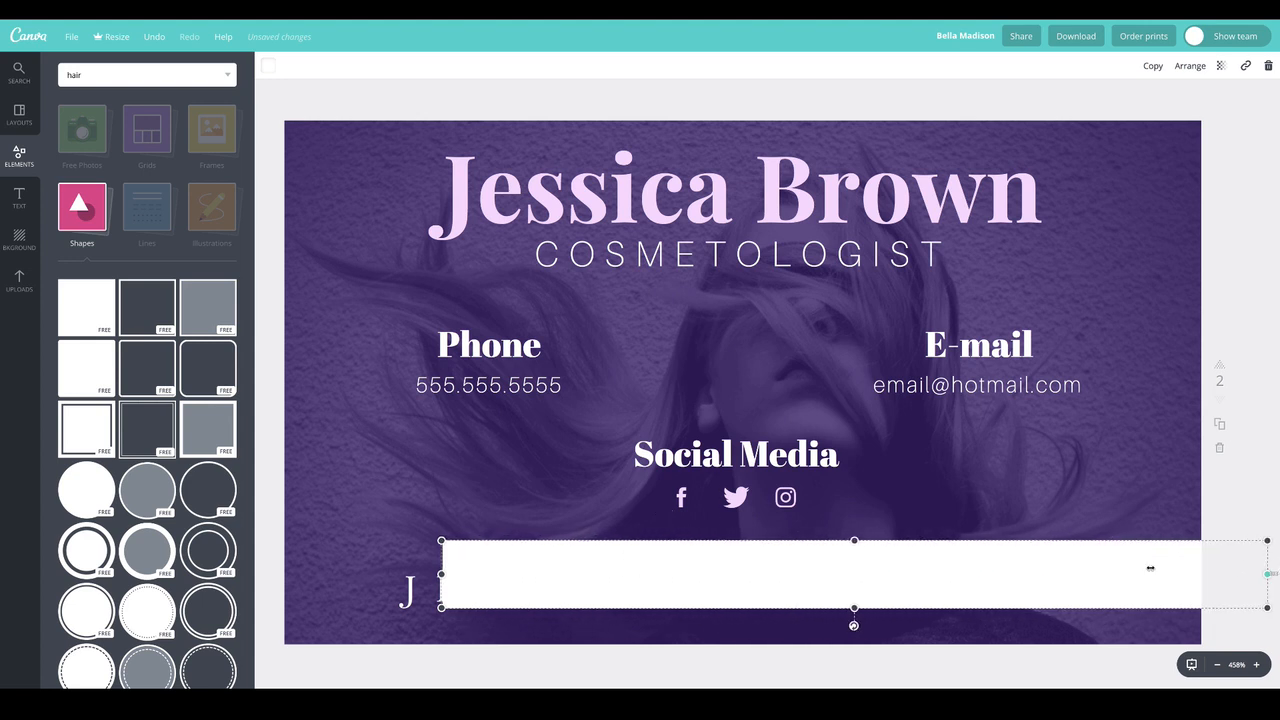
{"action": "left_click_drag", "start_coordinate": [441, 574], "coordinate": [228, 548]}
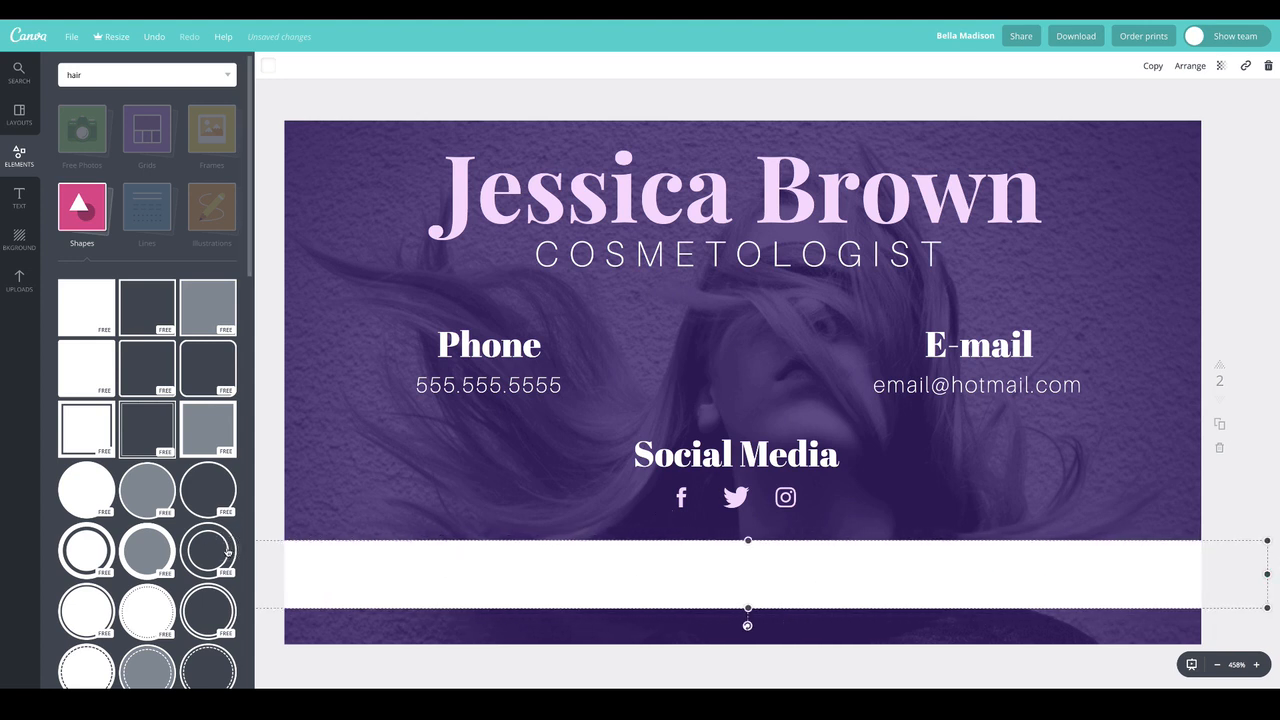
{"action": "left_click_drag", "start_coordinate": [474, 577], "coordinate": [474, 591]}
Rearrange the white band's layer order so it lies above the hair photo but behind the website text
{"action": "left_click", "coordinate": [1187, 66]}
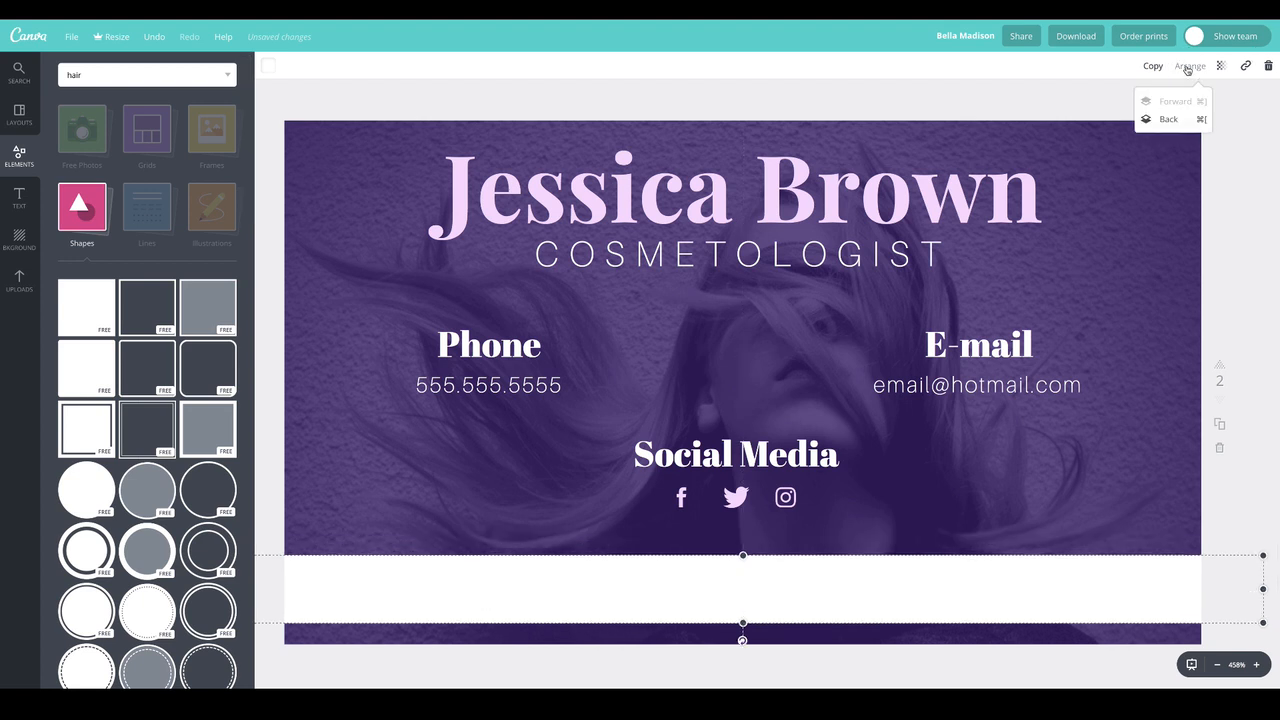
{"action": "left_click", "coordinate": [1168, 119]}
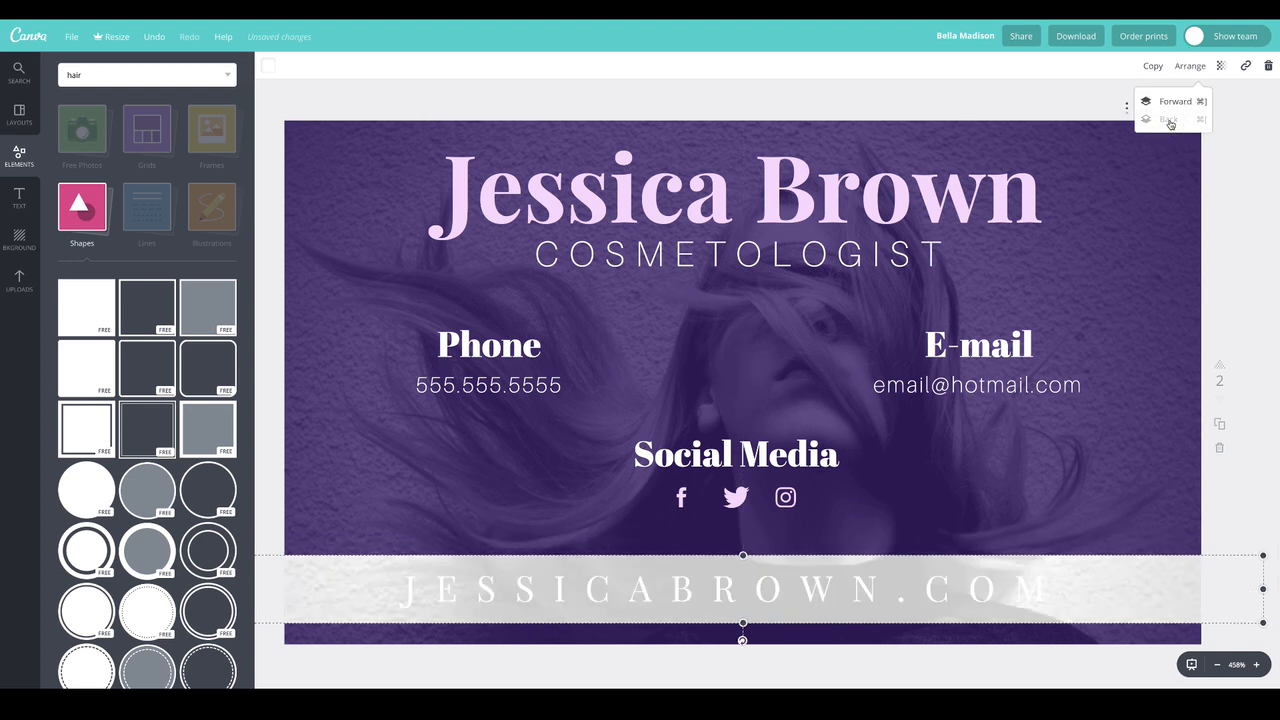
{"action": "left_click", "coordinate": [1175, 103]}
{"action": "left_click", "coordinate": [863, 590]}
{"action": "left_click", "coordinate": [1182, 169]}
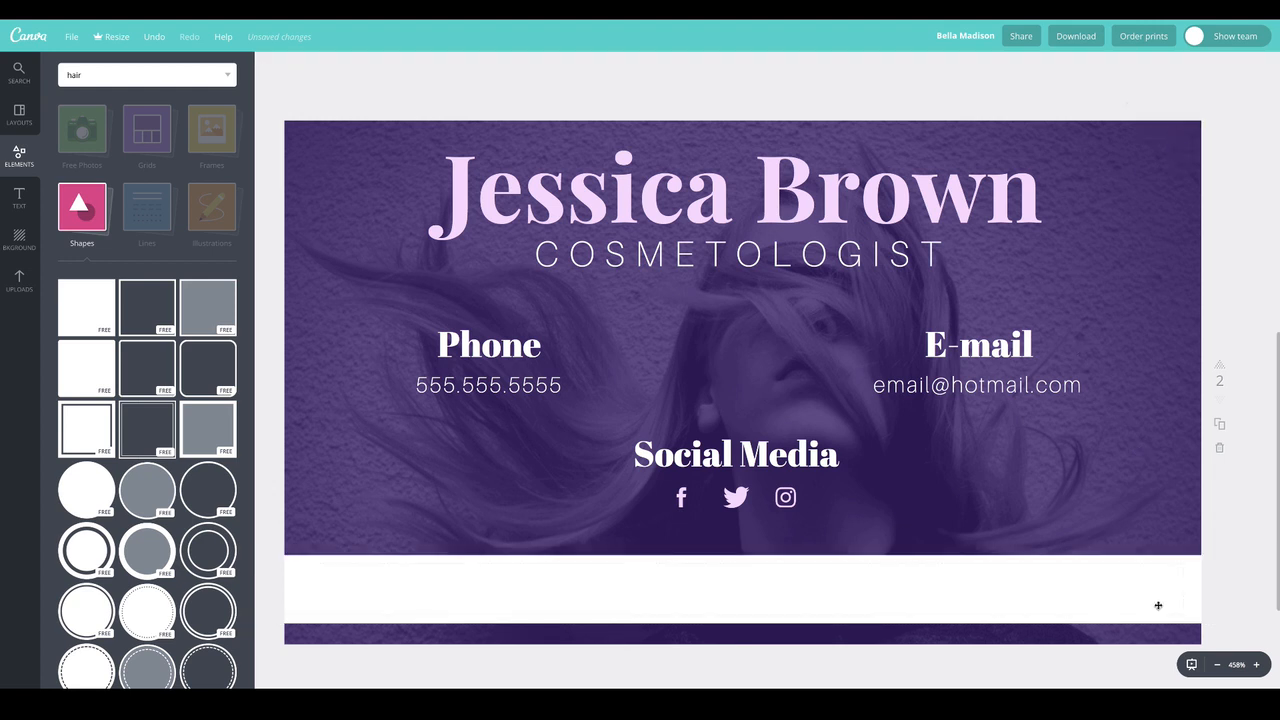
{"action": "left_click", "coordinate": [1179, 565]}
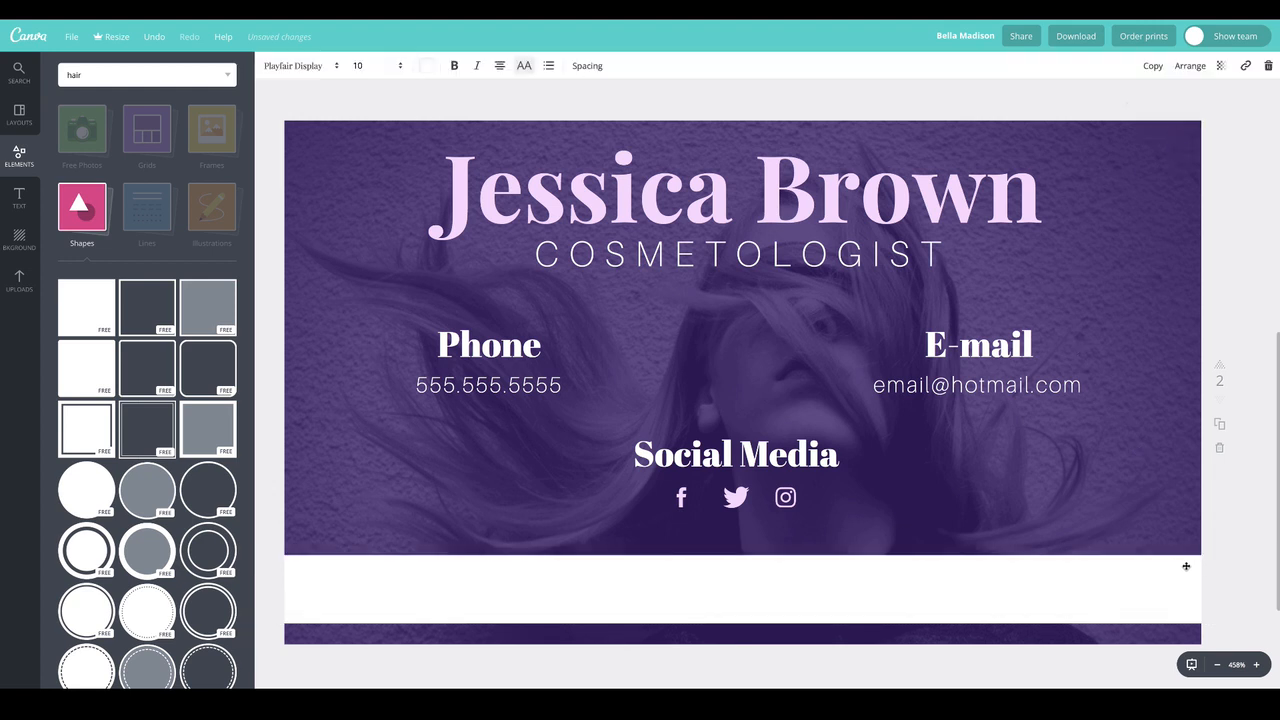
{"action": "left_click", "coordinate": [1191, 569]}
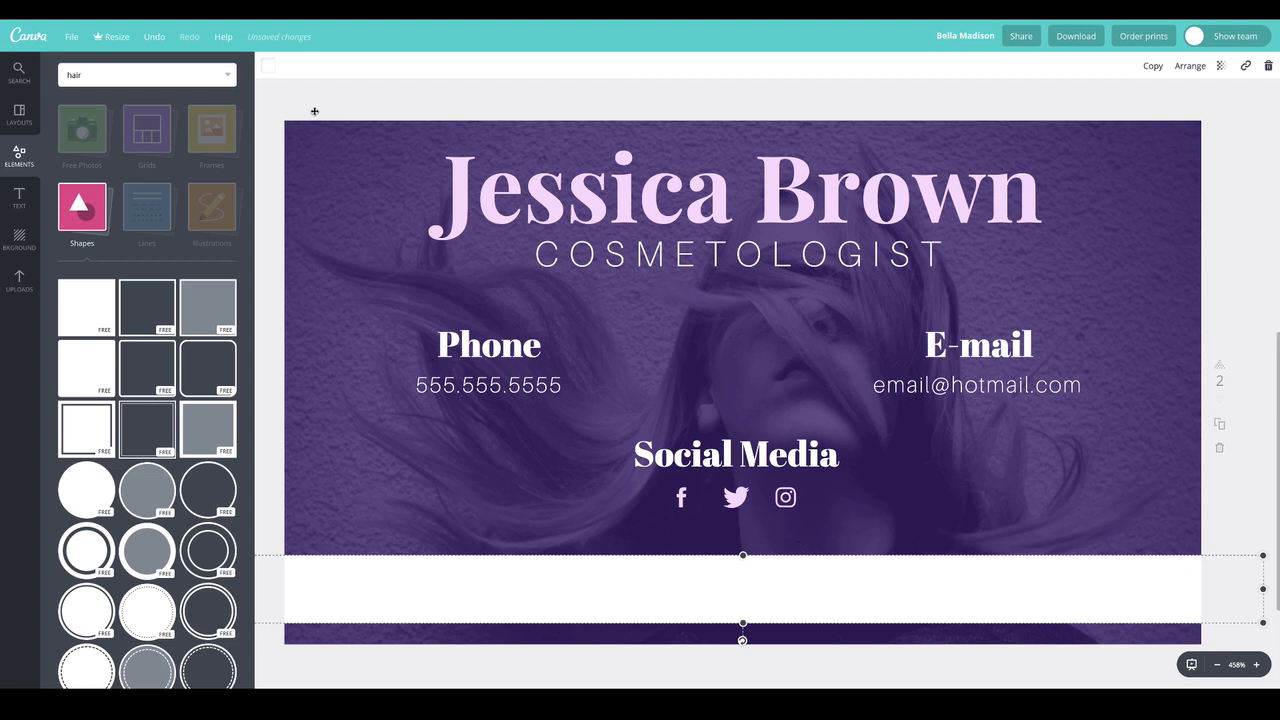
{"action": "left_click", "coordinate": [276, 316]}
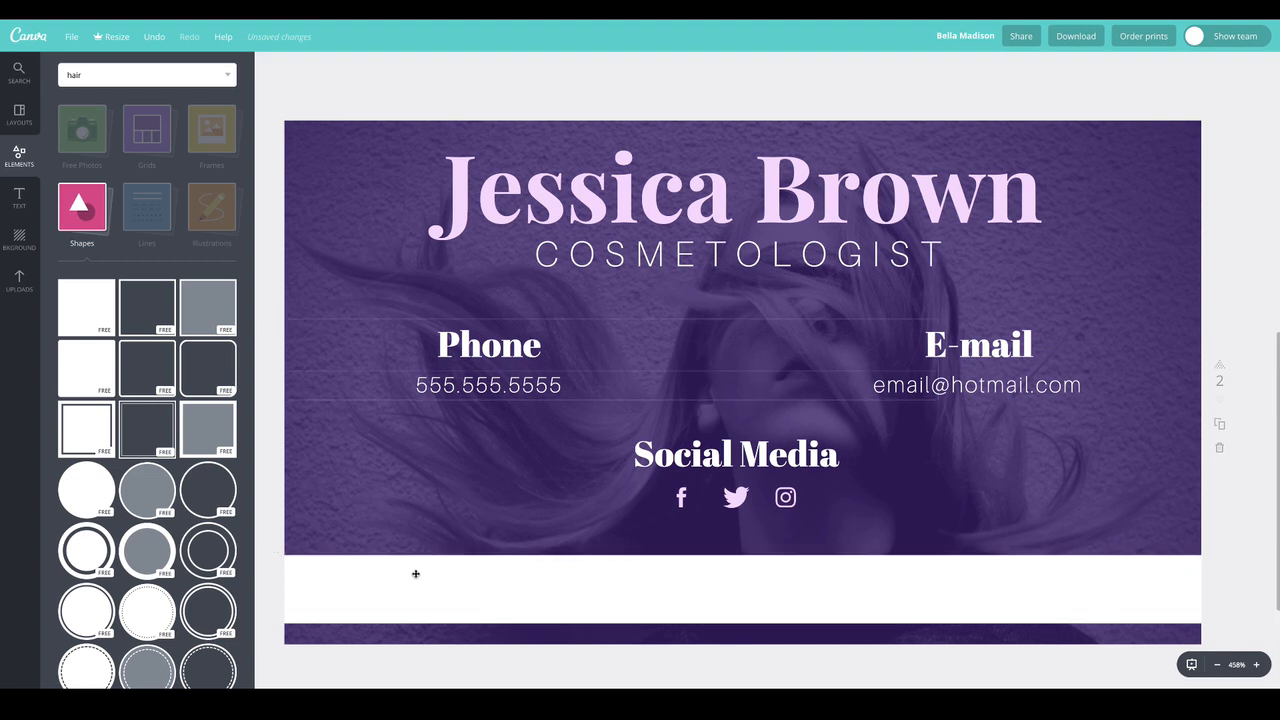
Recolour the whole website line on the white band with the dark purple from the document colours
{"action": "triple_click", "coordinate": [611, 609]}
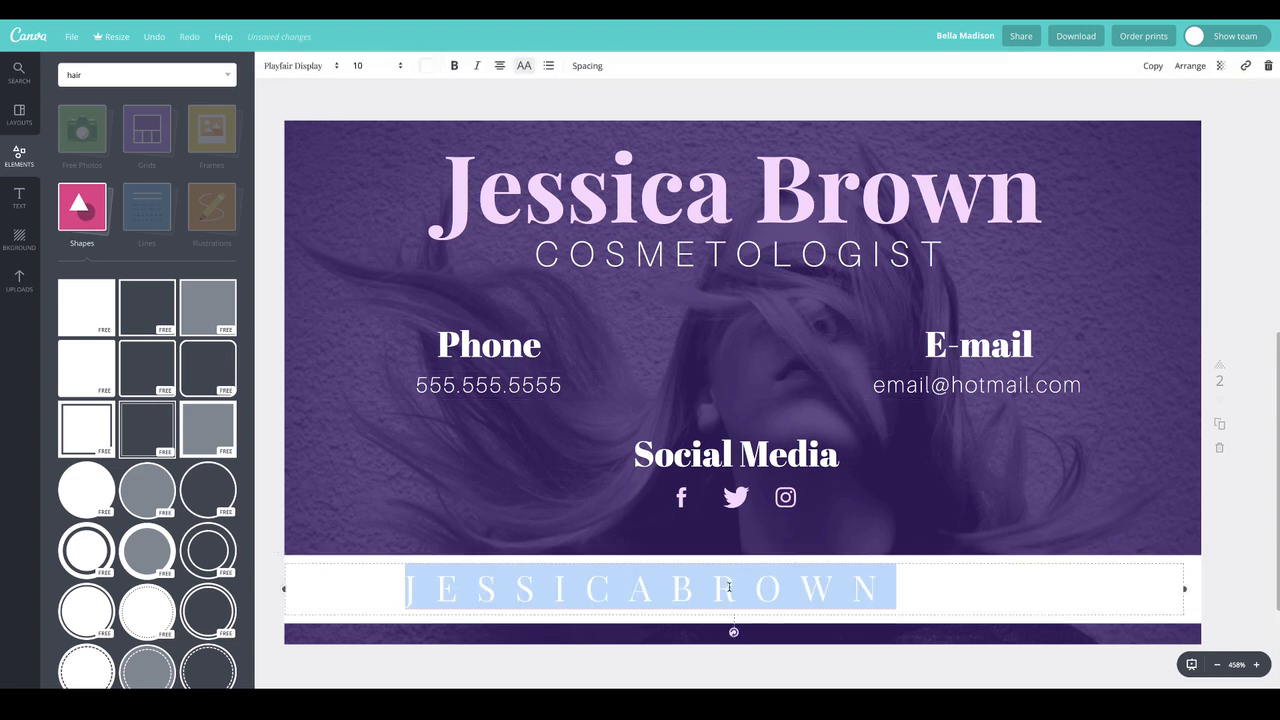
{"action": "left_click", "coordinate": [426, 66]}
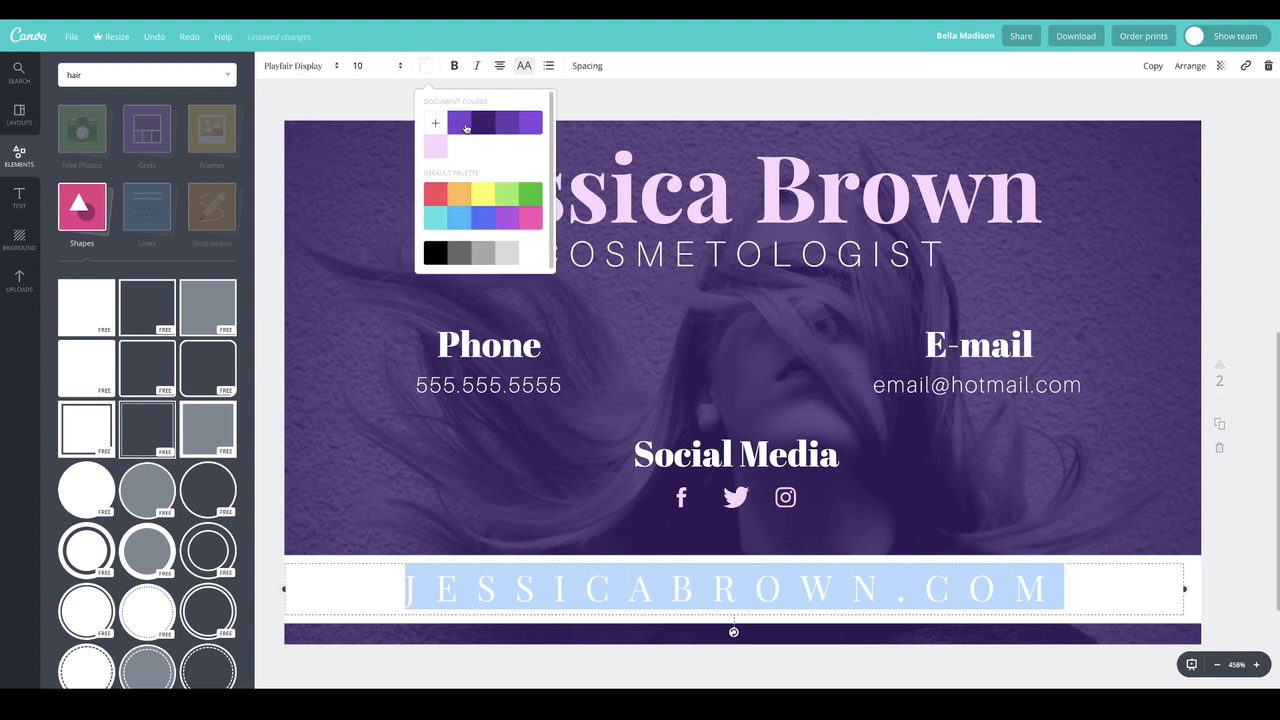
{"action": "left_click", "coordinate": [484, 128]}
{"action": "left_click", "coordinate": [316, 93]}
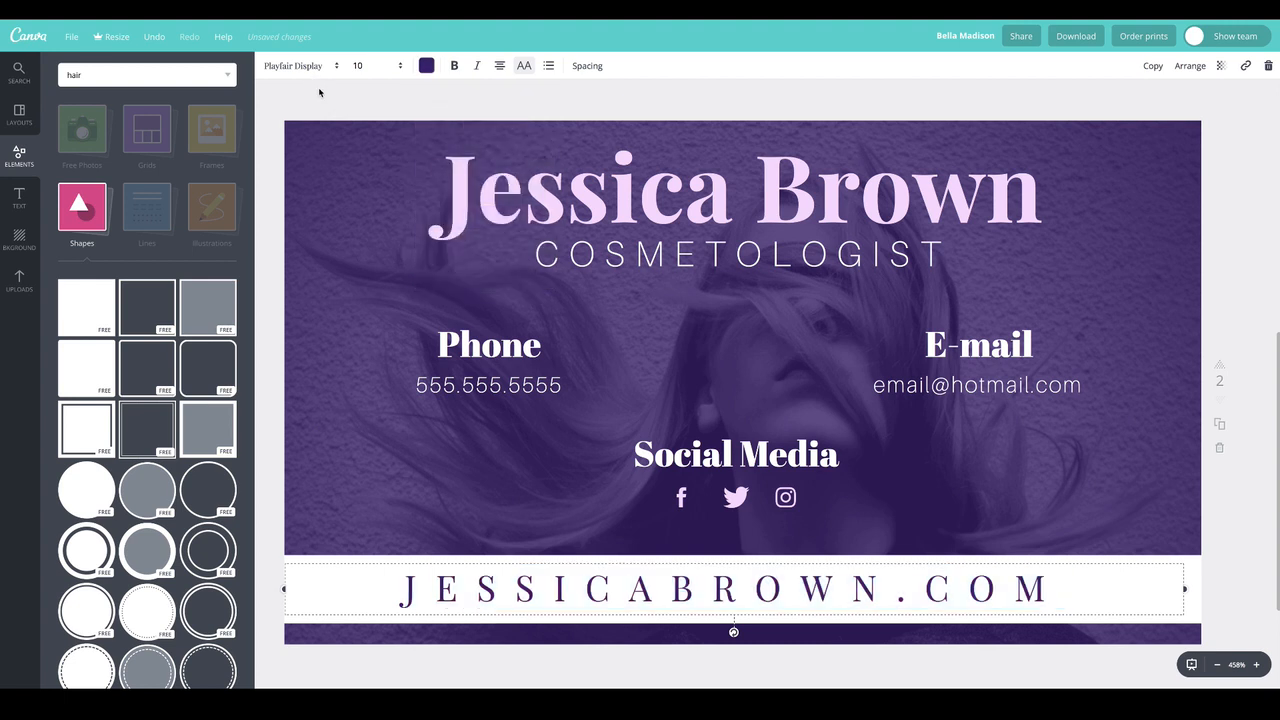
{"action": "left_click", "coordinate": [322, 88]}
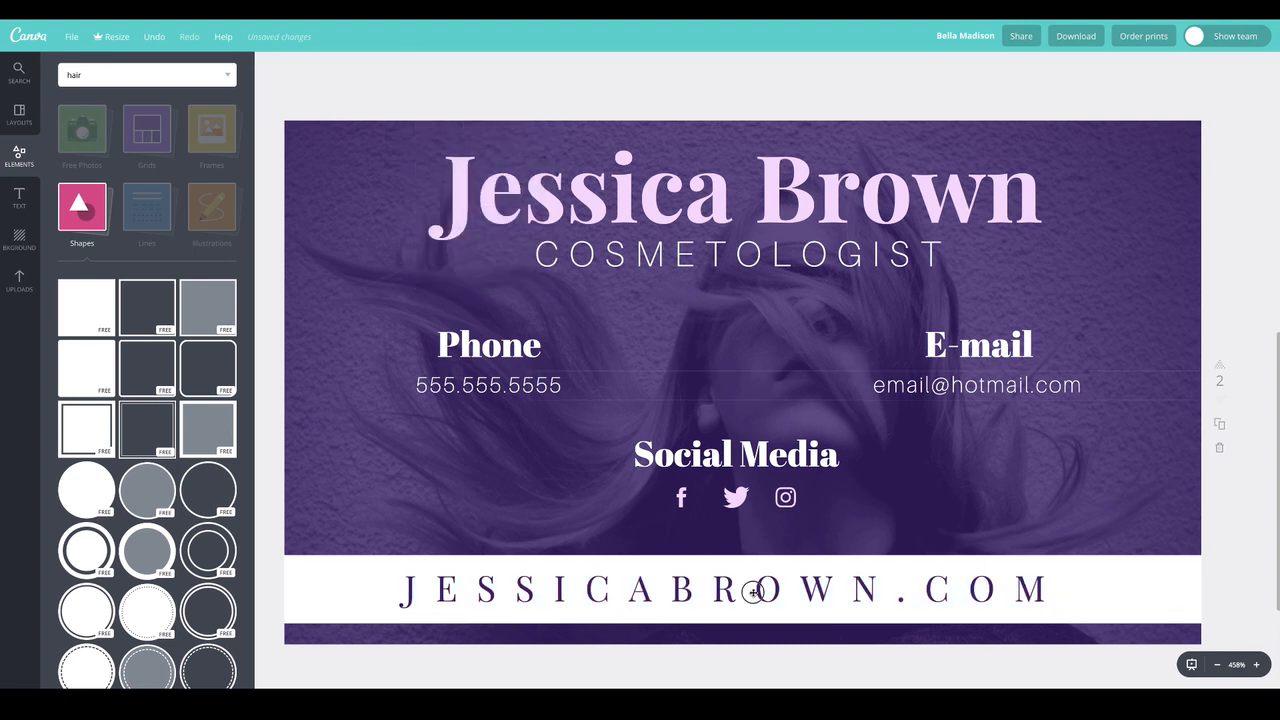
Lower the opacity of the white band behind the website line so the hair photo shows through it, leaving the text fully opaque
{"action": "double_click", "coordinate": [345, 584]}
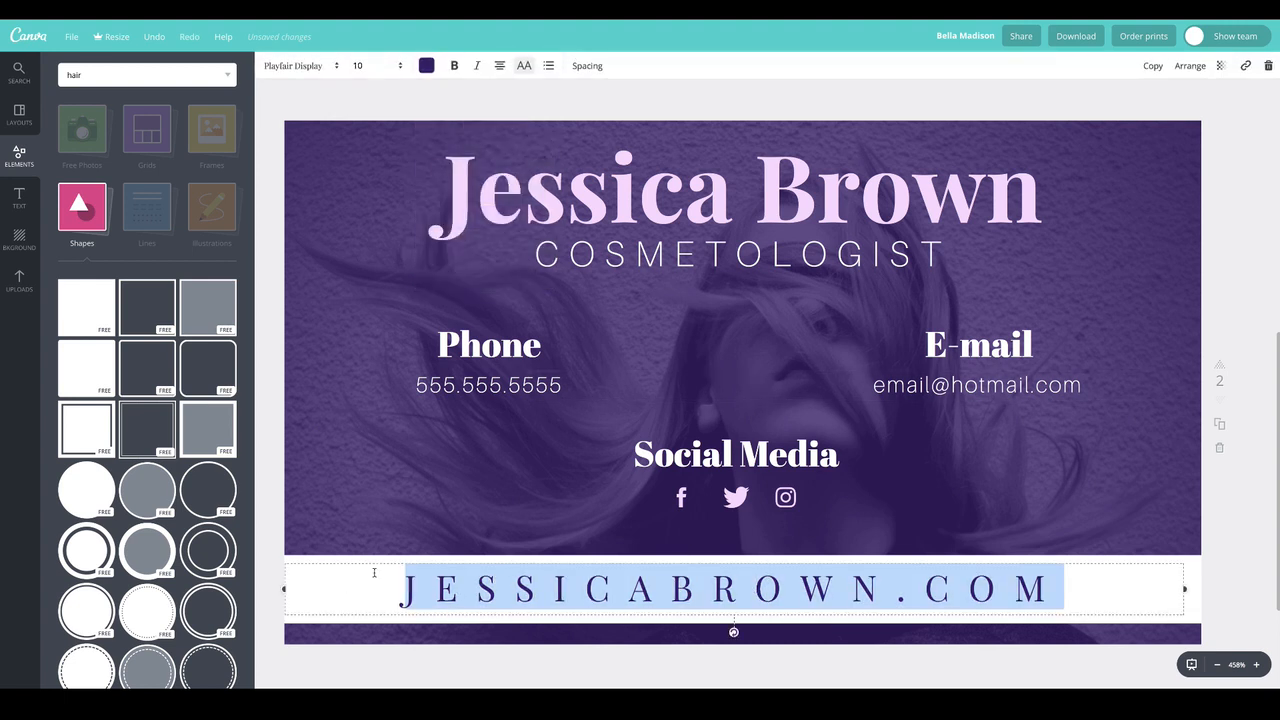
{"action": "left_click", "coordinate": [1190, 571]}
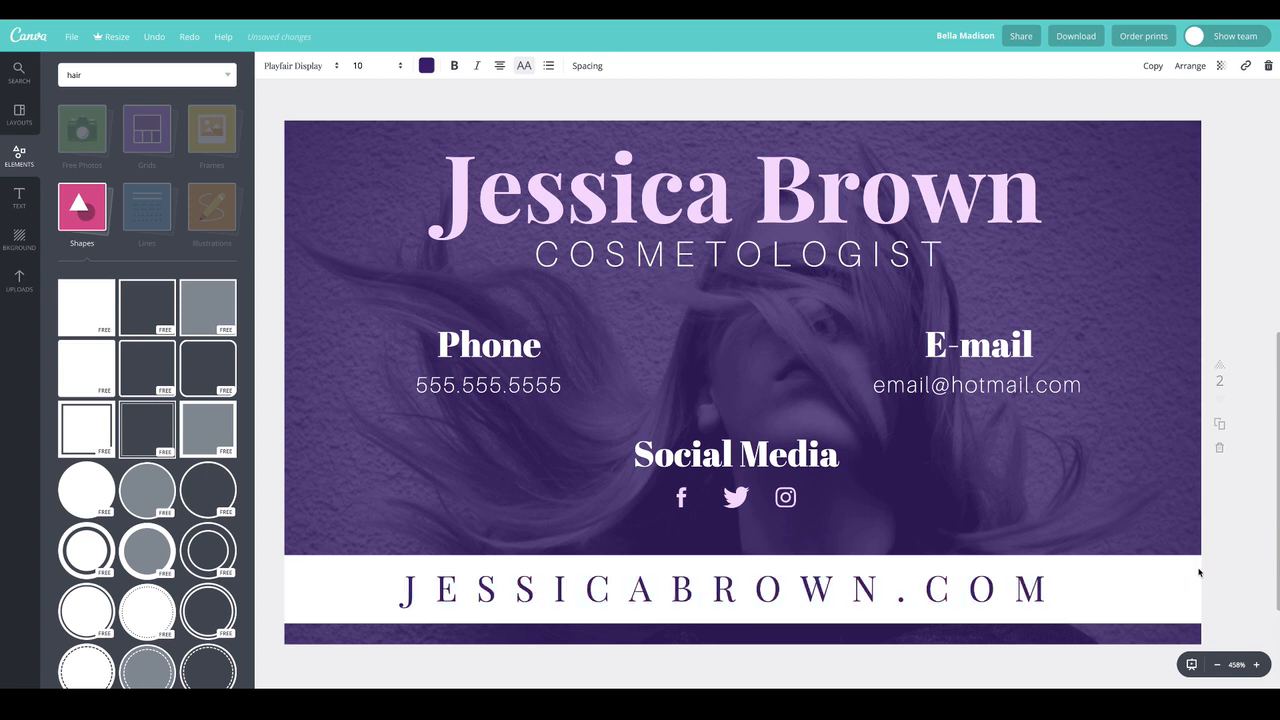
{"action": "left_click", "coordinate": [1191, 568]}
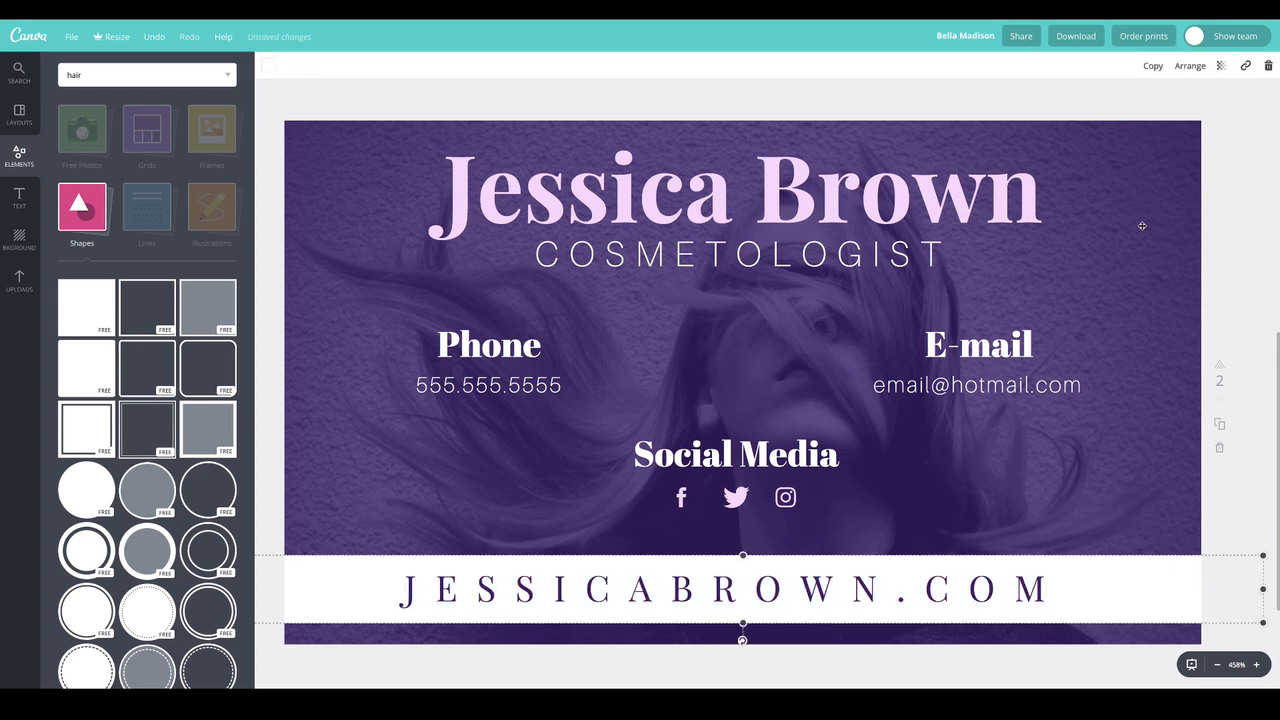
{"action": "left_click", "coordinate": [1221, 65]}
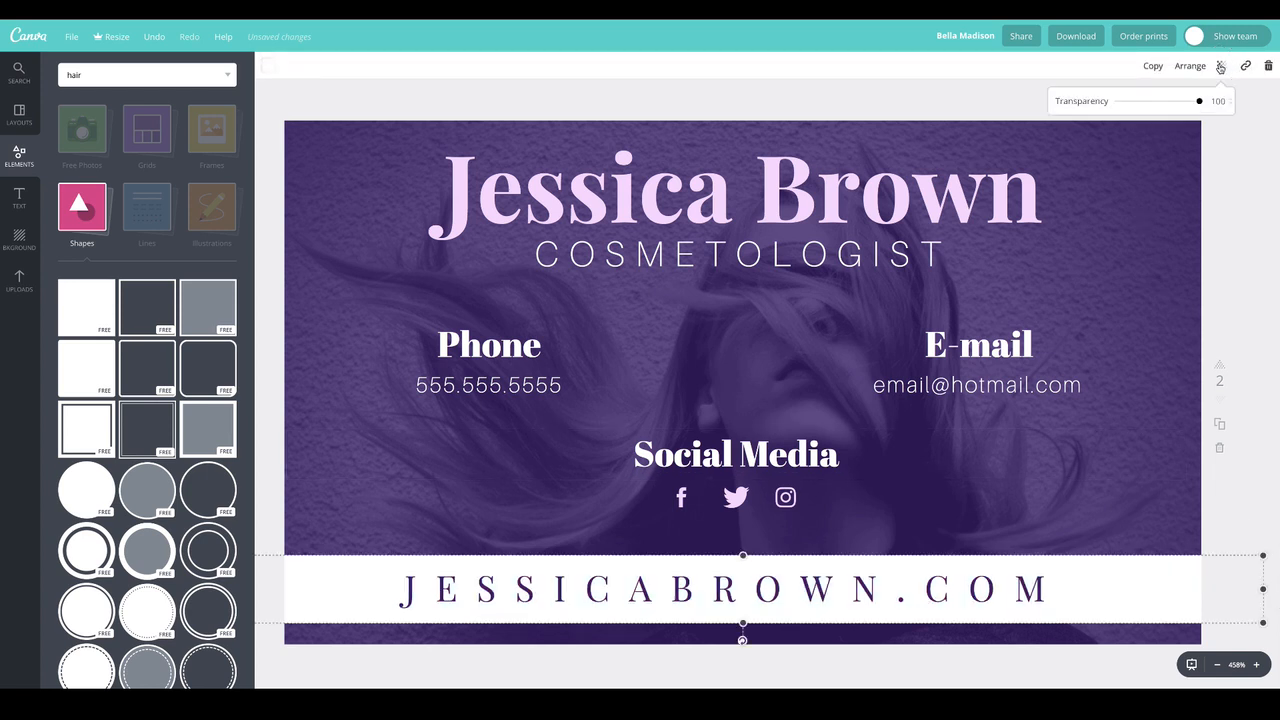
{"action": "left_click_drag", "start_coordinate": [1200, 101], "coordinate": [1167, 101]}
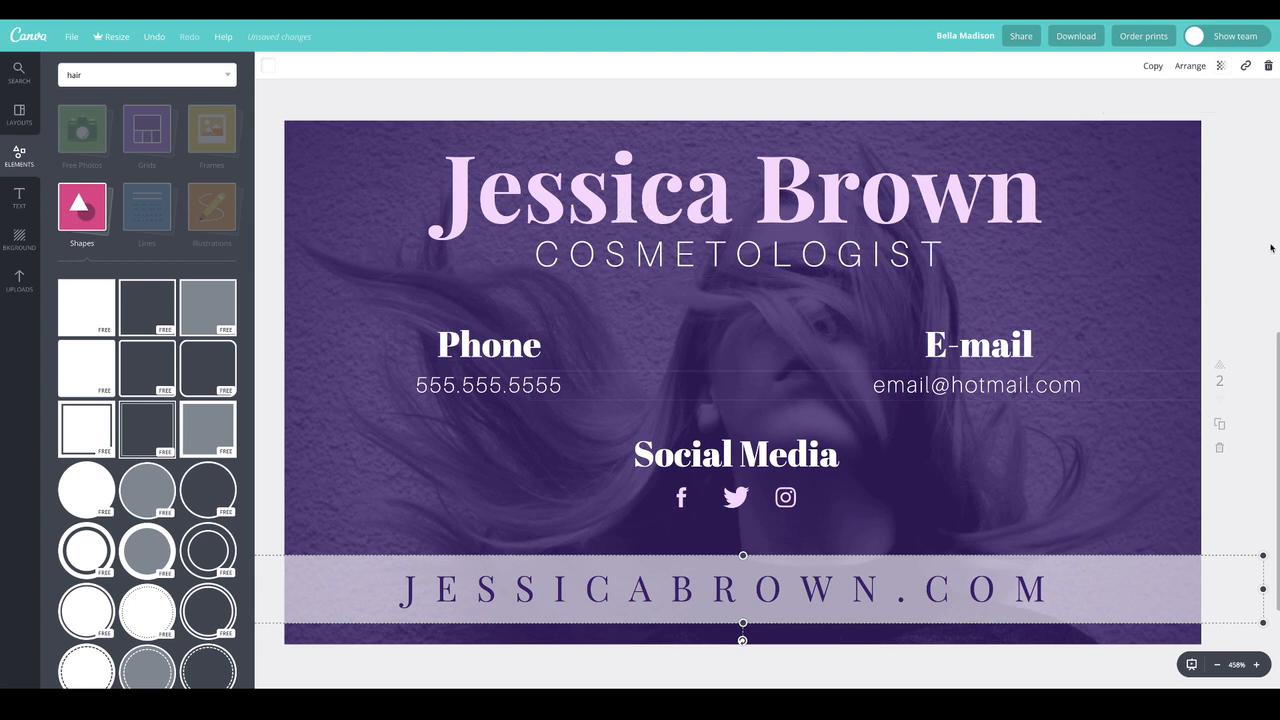
{"action": "left_click", "coordinate": [1247, 299]}
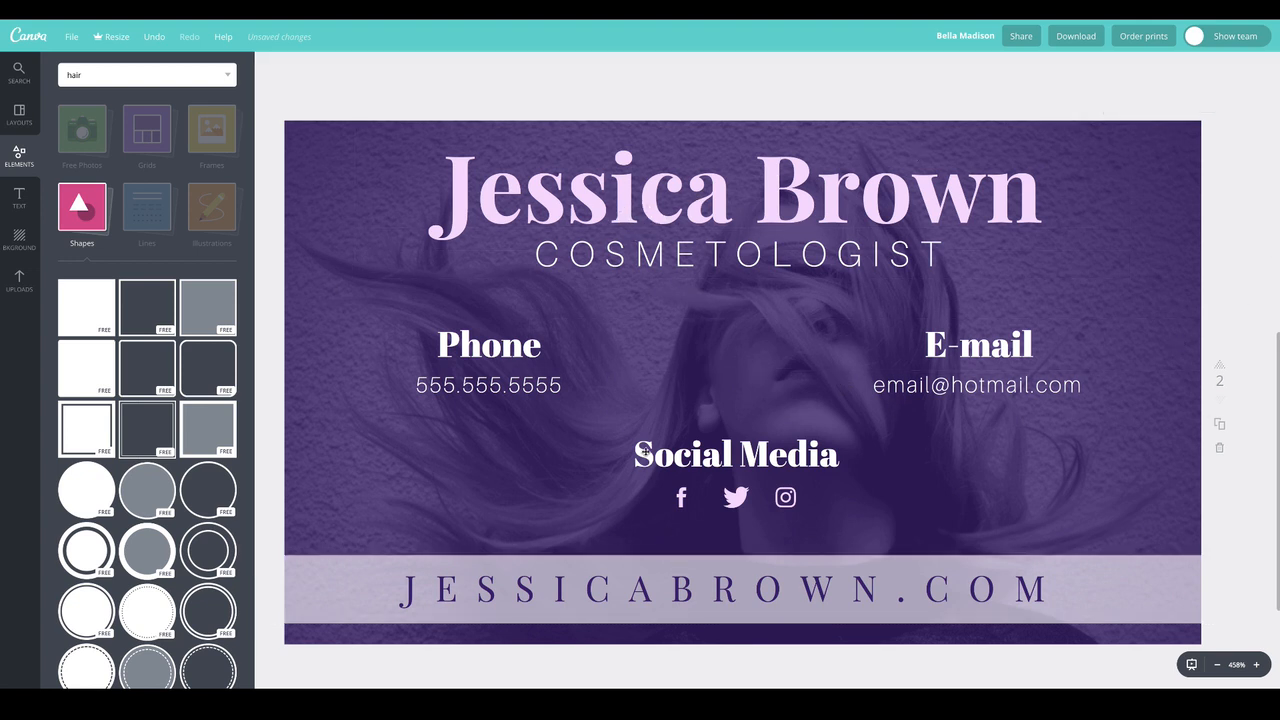